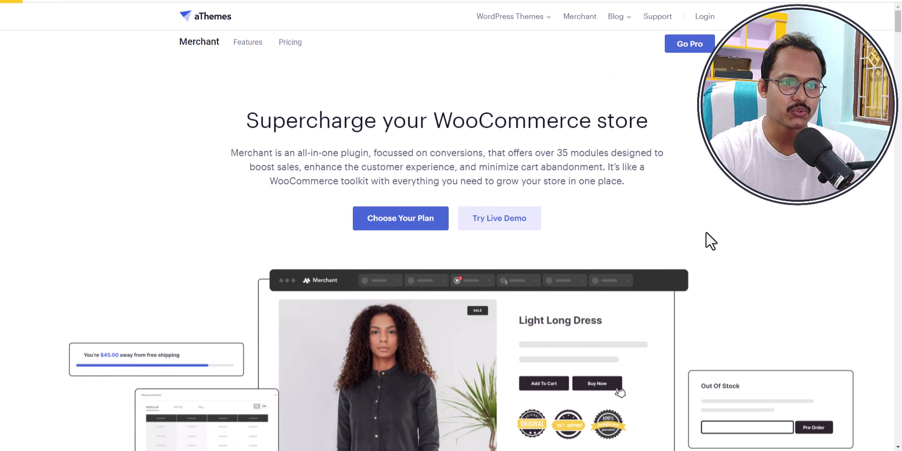
# - Examine the Merchant plugin overview and its Boost Revenue modules, from Frequently Bought Together through Pre-Orders
pyautogui.scroll(-4, 714, 265)
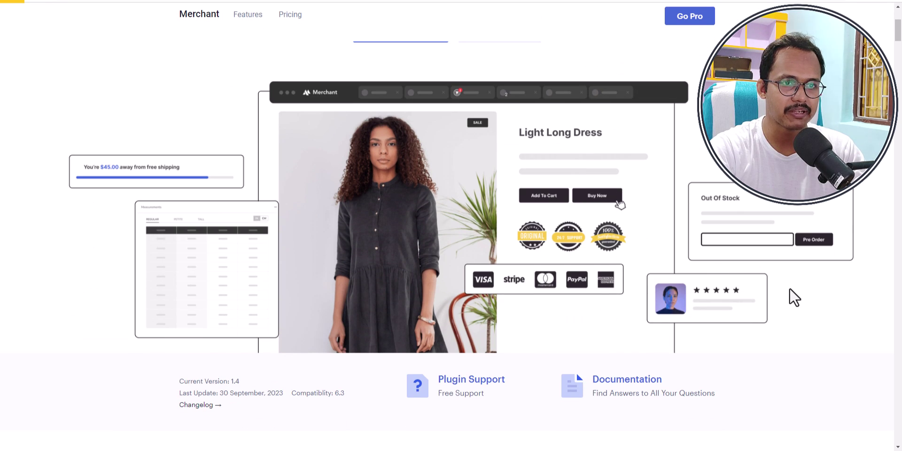
pyautogui.scroll(-8, 789, 289)
pyautogui.scroll(-3, 794, 297)
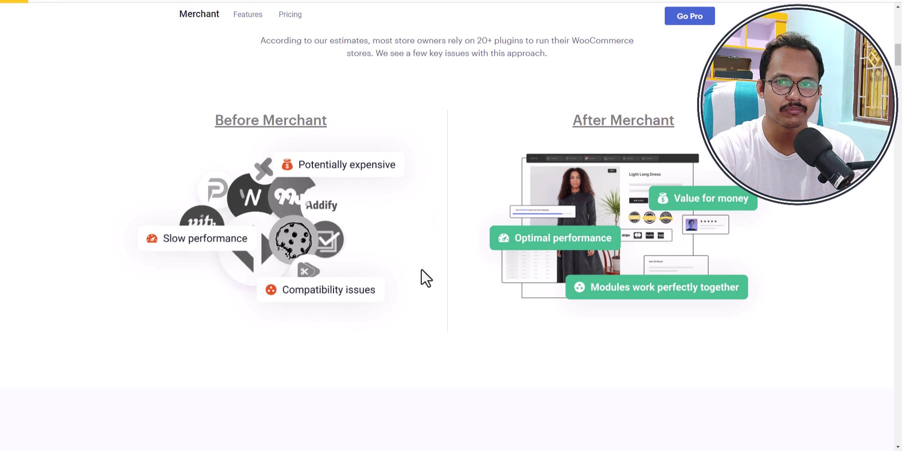
pyautogui.scroll(-9, 426, 278)
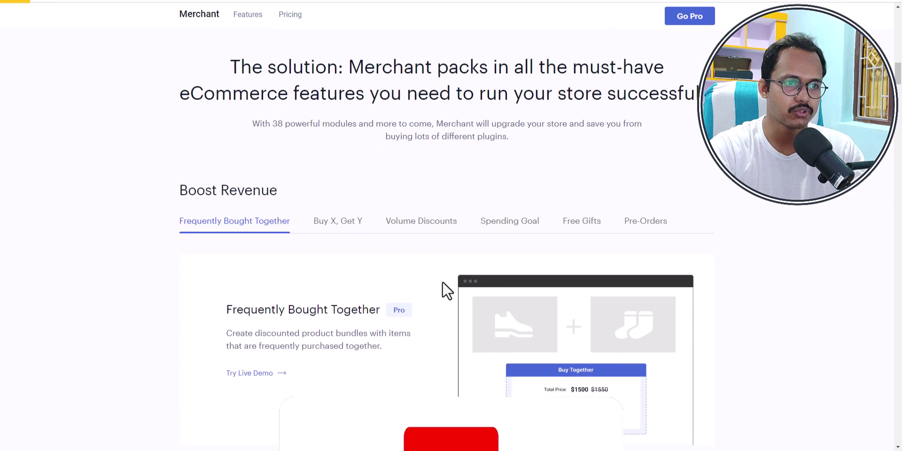
pyautogui.scroll(-1, 471, 258)
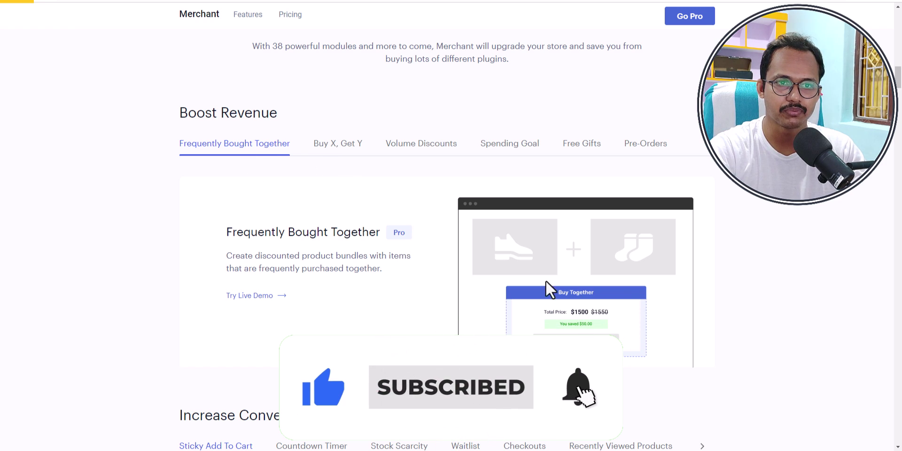
pyautogui.click(348, 148)
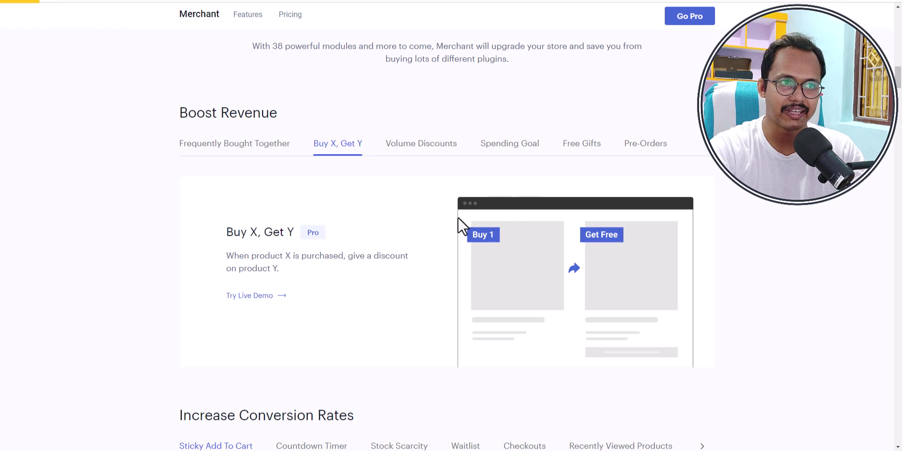
pyautogui.click(418, 146)
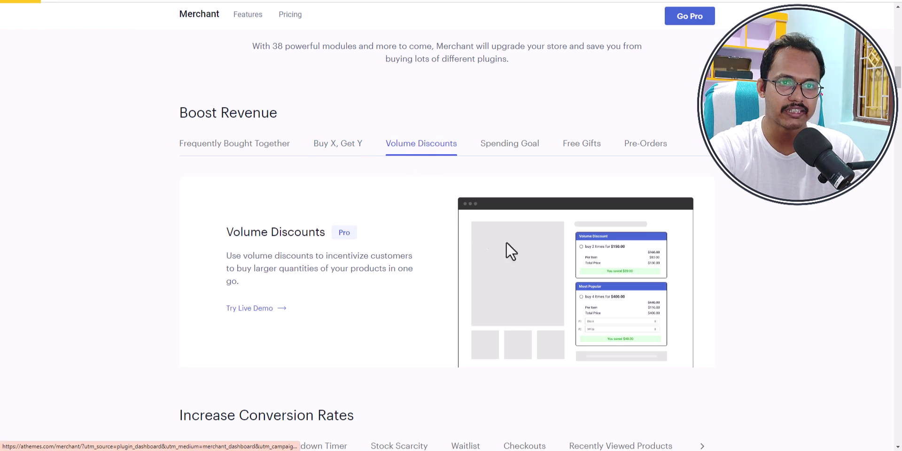
pyautogui.click(516, 147)
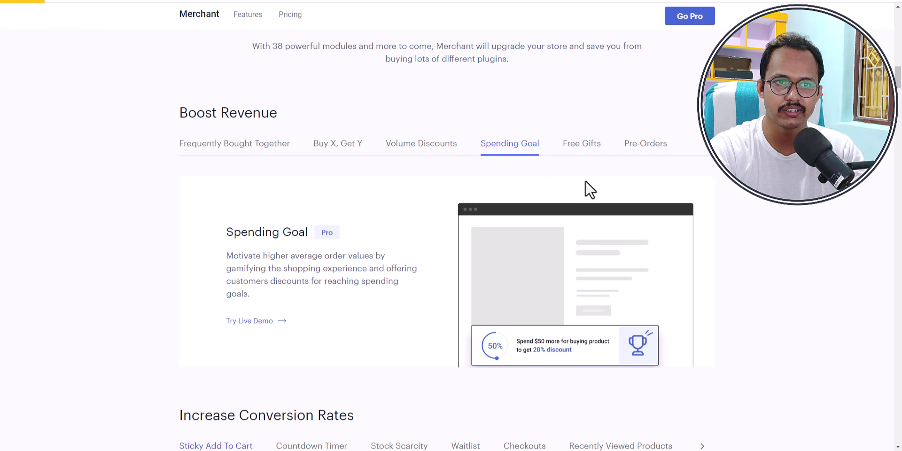
pyautogui.click(593, 149)
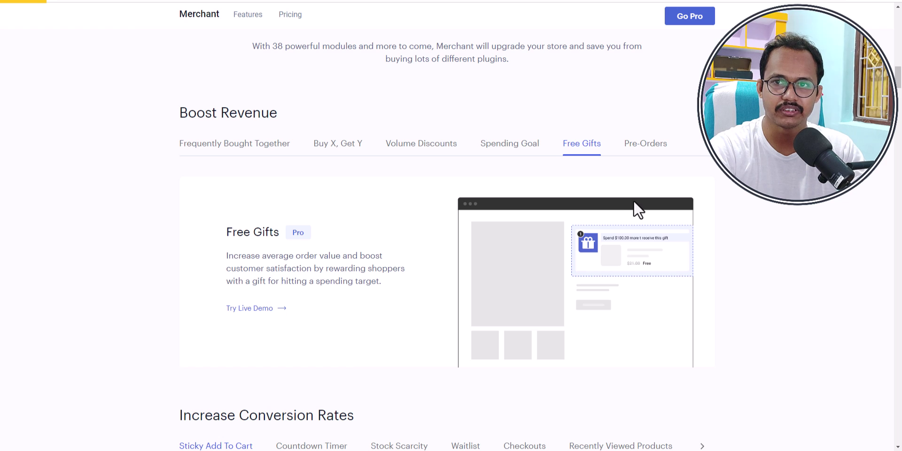
pyautogui.click(644, 147)
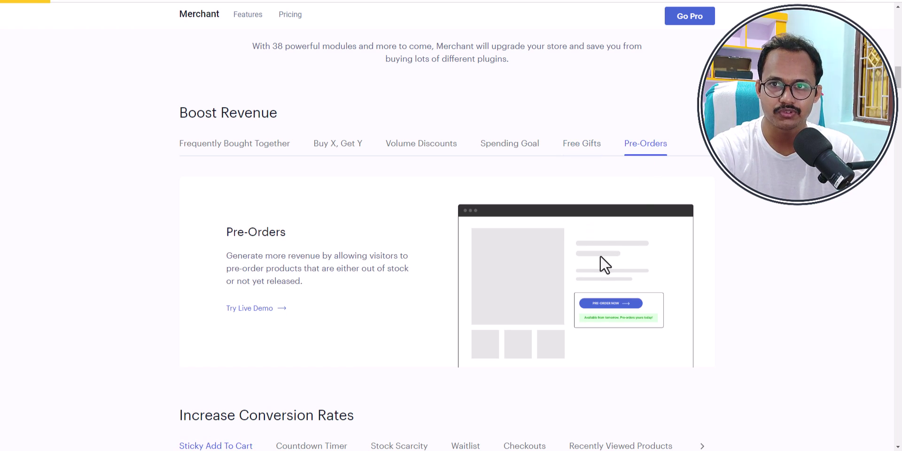
# - Review the Increase Conversion Rates modules, including Countdown Timer, Stock Scarcity, Waitlist, Checkouts, Recently Viewed Products, Animated Add to Cart and Quick View
pyautogui.scroll(-5, 489, 326)
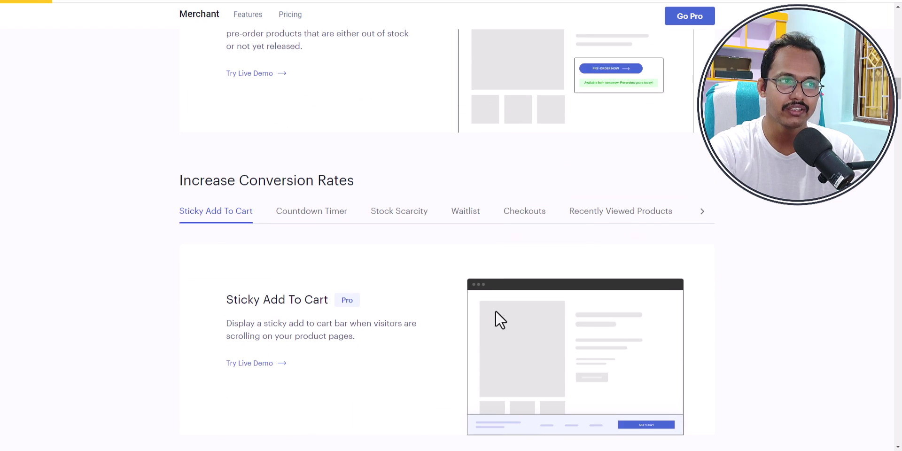
pyautogui.scroll(-3, 495, 310)
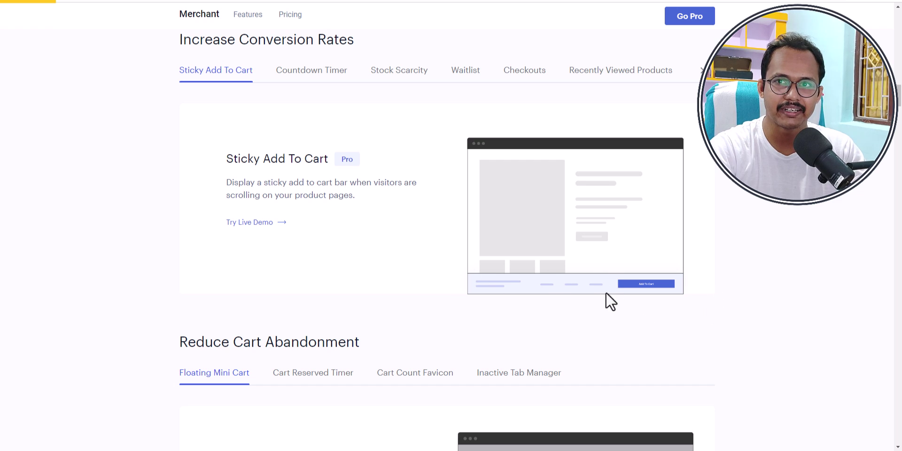
pyautogui.click(320, 71)
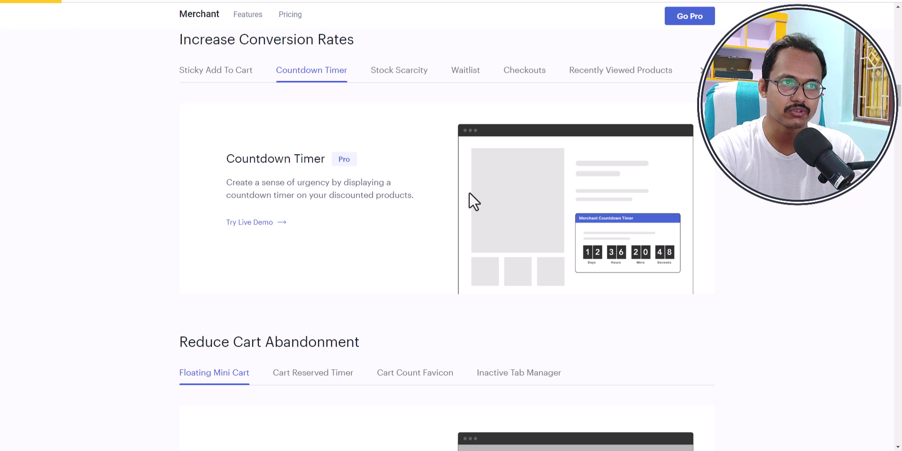
pyautogui.click(389, 79)
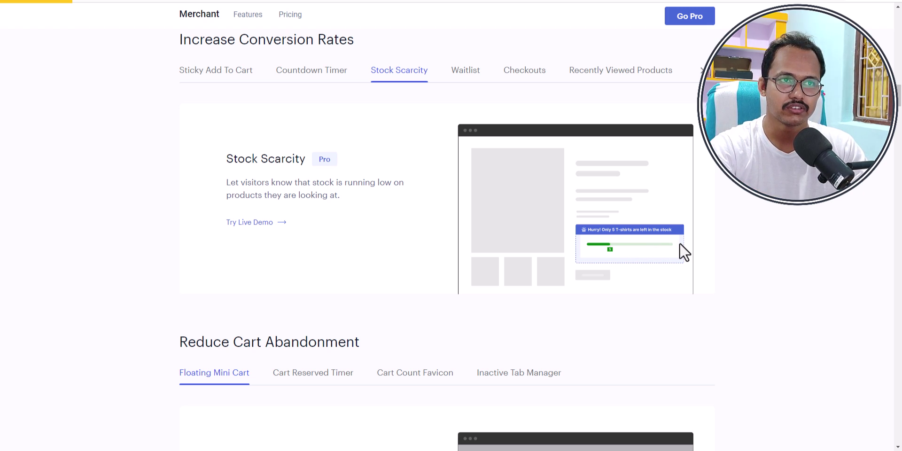
pyautogui.click(462, 73)
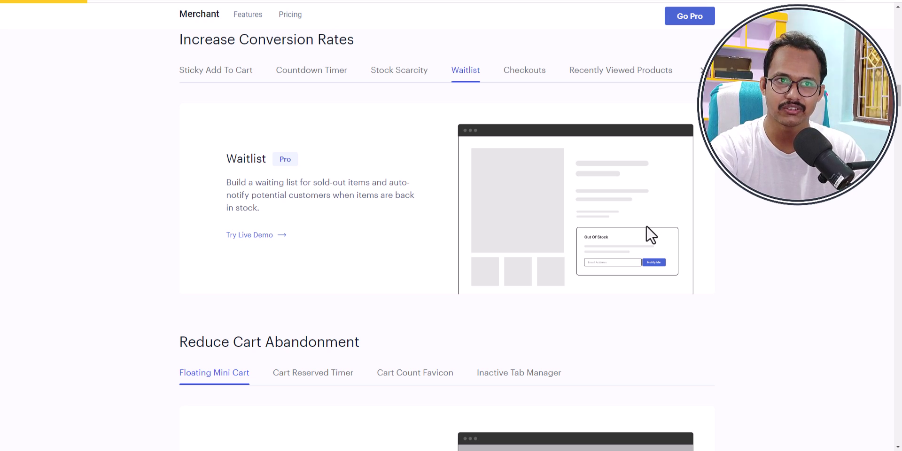
pyautogui.click(521, 70)
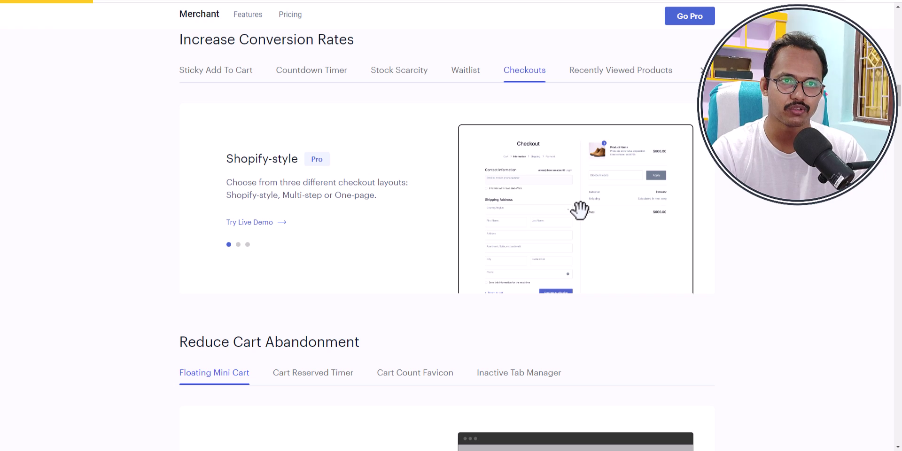
pyautogui.click(626, 77)
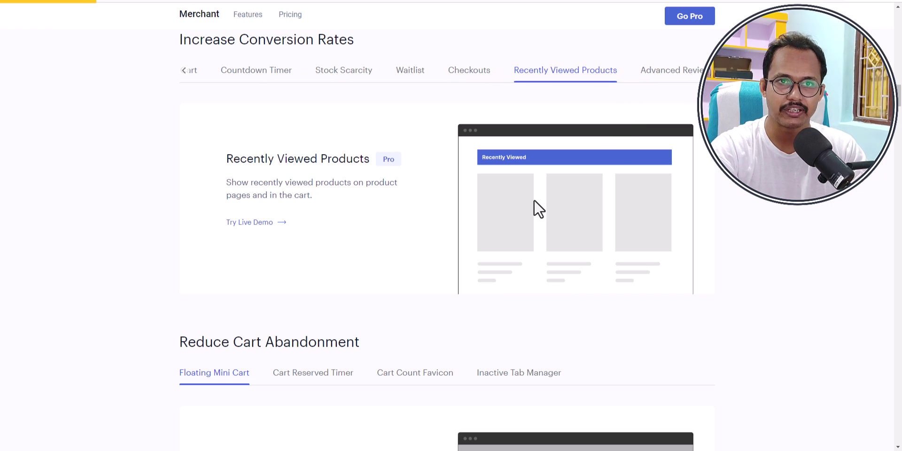
pyautogui.click(679, 78)
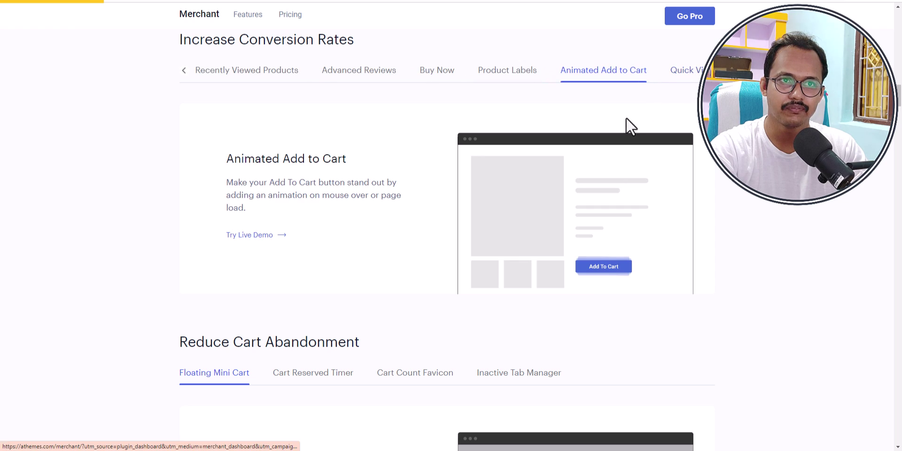
pyautogui.click(687, 71)
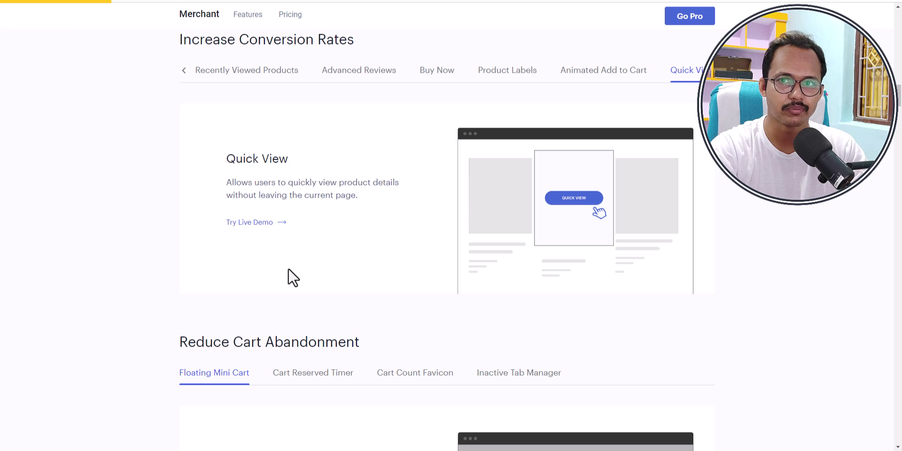
# - Review the Reduce Cart Abandonment modules: Floating Mini Cart, Cart Reserved Timer, Cart Count Favicon and Inactive Tab Manager
pyautogui.scroll(-3, 293, 277)
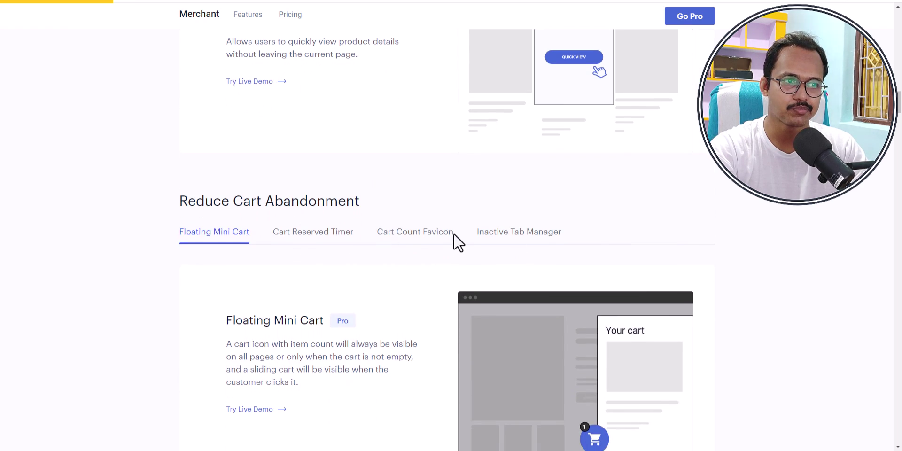
pyautogui.scroll(-2, 453, 235)
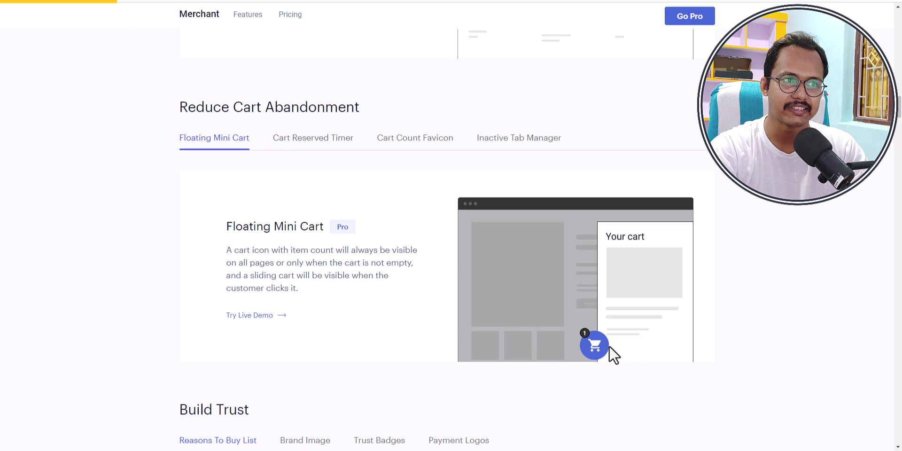
pyautogui.click(308, 143)
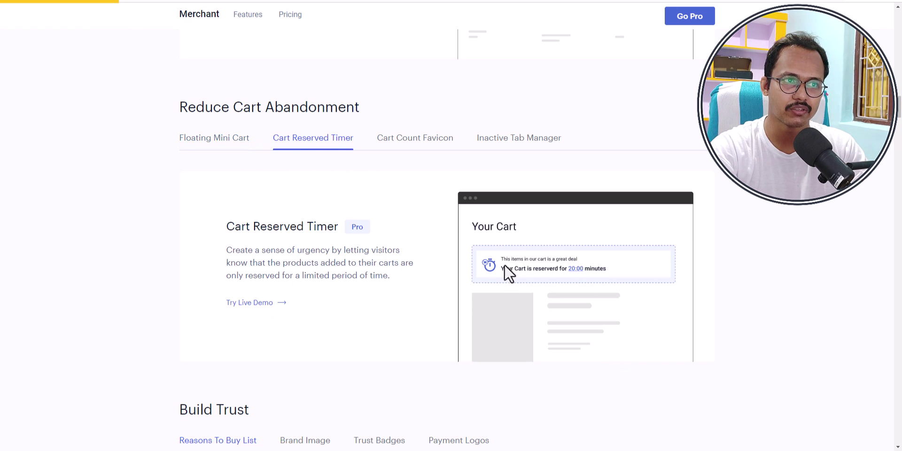
pyautogui.click(421, 139)
pyautogui.click(527, 147)
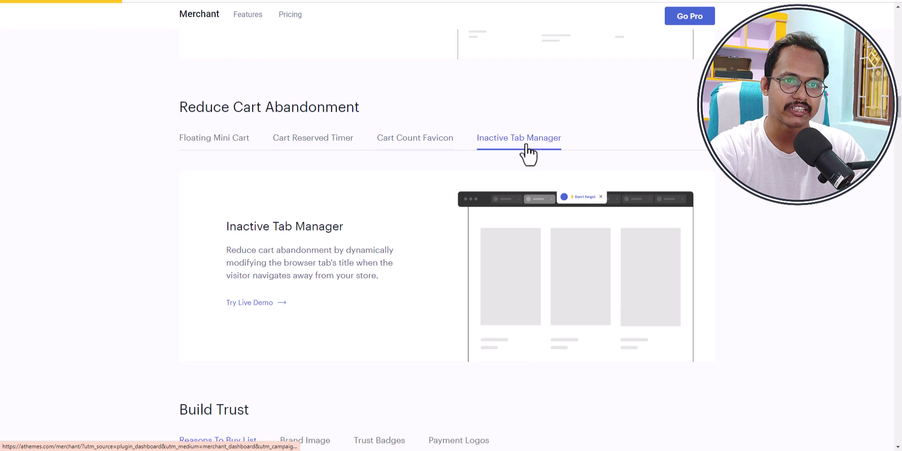
# - Look through the Build Trust modules: Reasons To Buy List, Brand Image, Trust Badges and Payment Logos
pyautogui.scroll(-6, 390, 325)
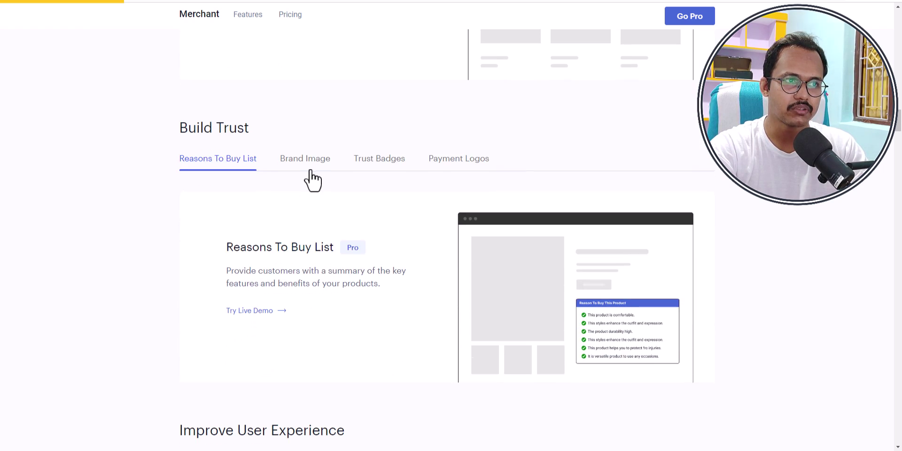
pyautogui.click(321, 169)
pyautogui.click(387, 168)
pyautogui.click(462, 168)
# - Review the Size Chart, Product Video and Product Audio modules under Improve User Experience
pyautogui.scroll(-3, 397, 287)
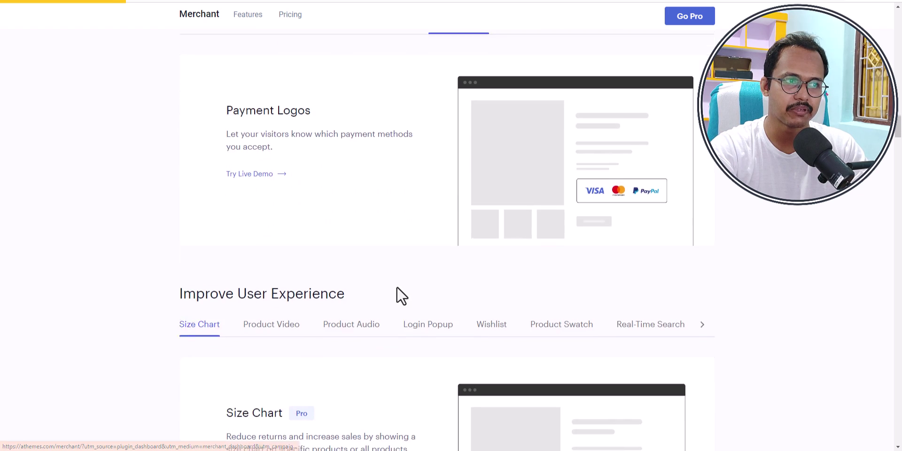
pyautogui.scroll(-3, 397, 288)
pyautogui.click(277, 184)
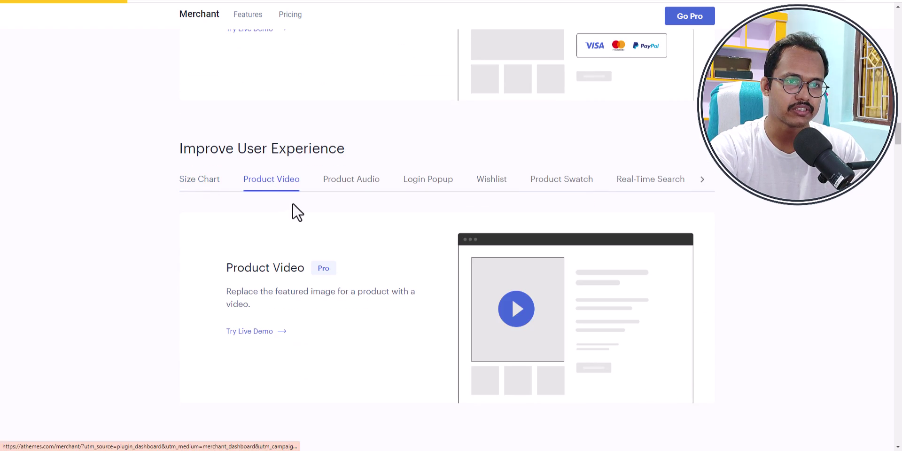
pyautogui.click(195, 184)
pyautogui.scroll(-2, 382, 270)
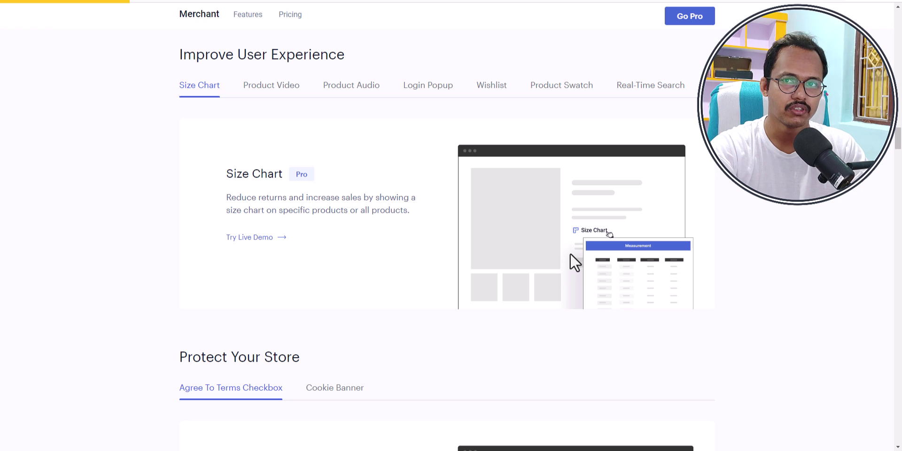
pyautogui.click(277, 93)
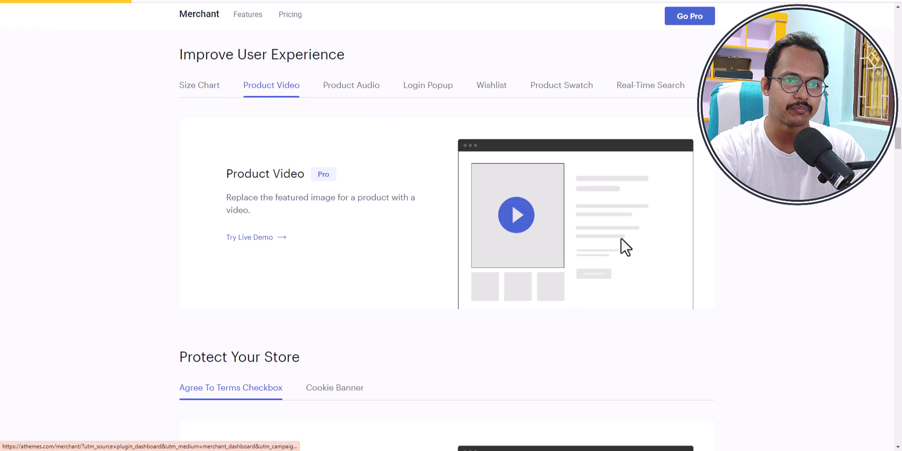
pyautogui.click(346, 90)
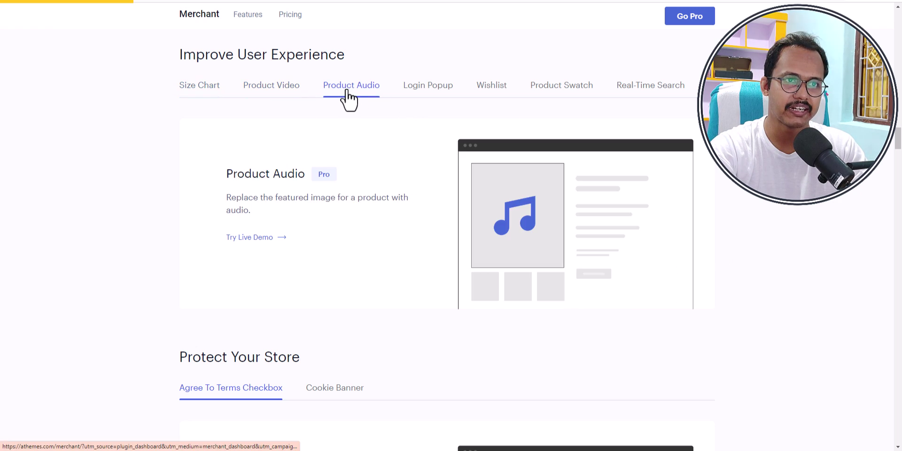
# - Review the remaining Improve User Experience modules, from Login Popup, Wishlist and Product Swatch through Scroll To Top Button and Code Snippets
pyautogui.click(436, 93)
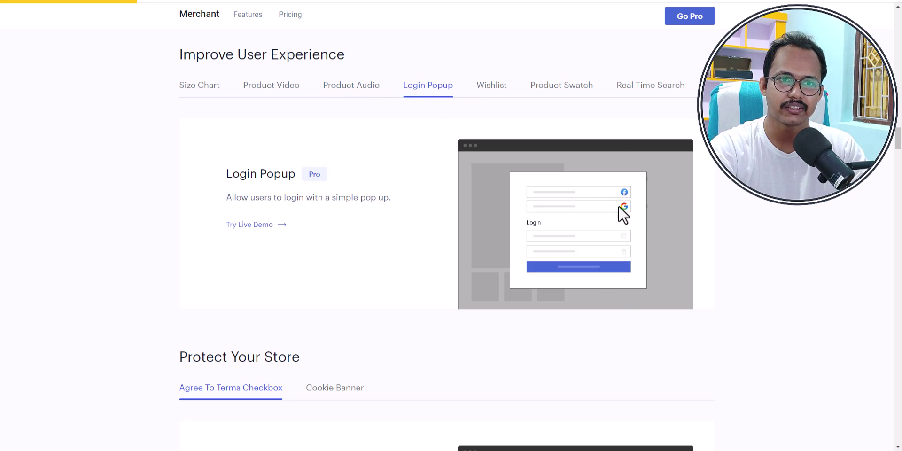
pyautogui.click(497, 94)
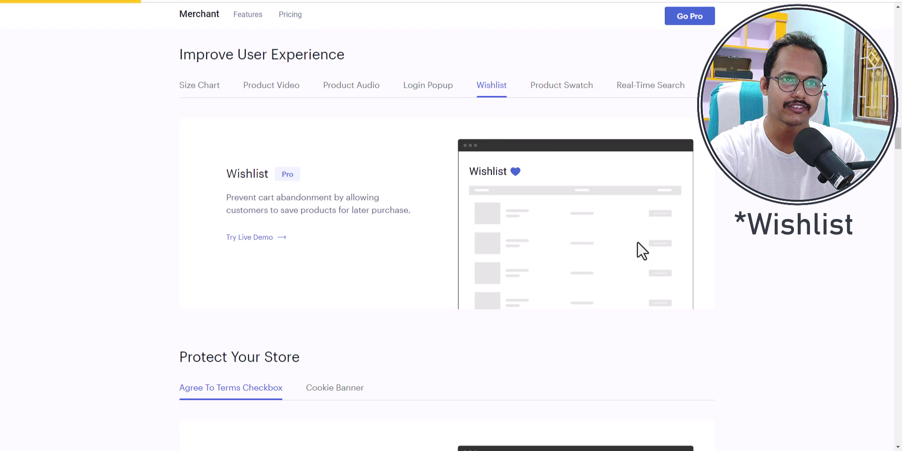
pyautogui.click(566, 85)
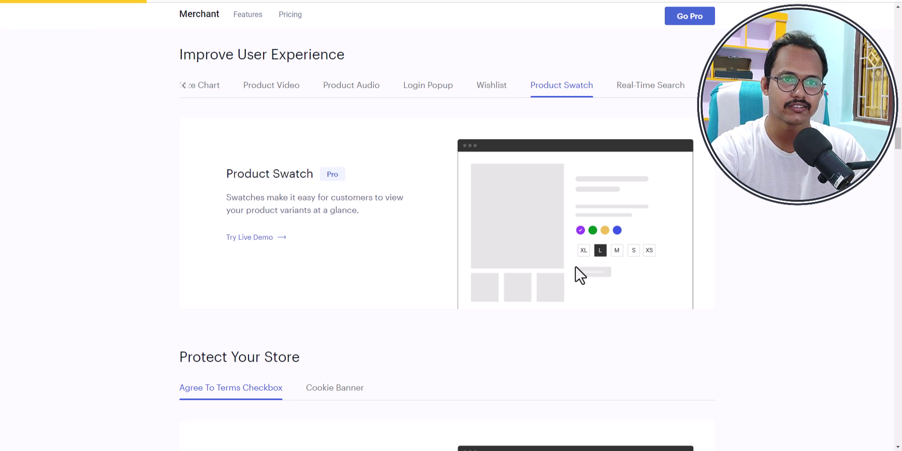
pyautogui.click(645, 94)
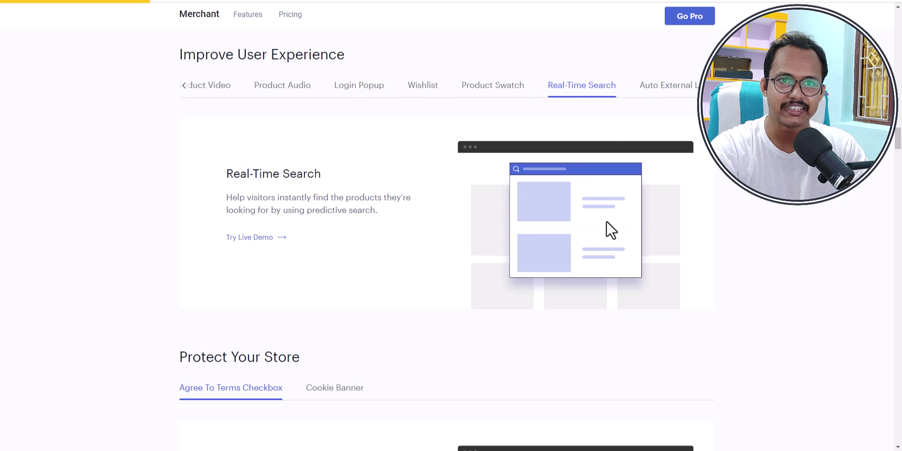
pyautogui.click(662, 86)
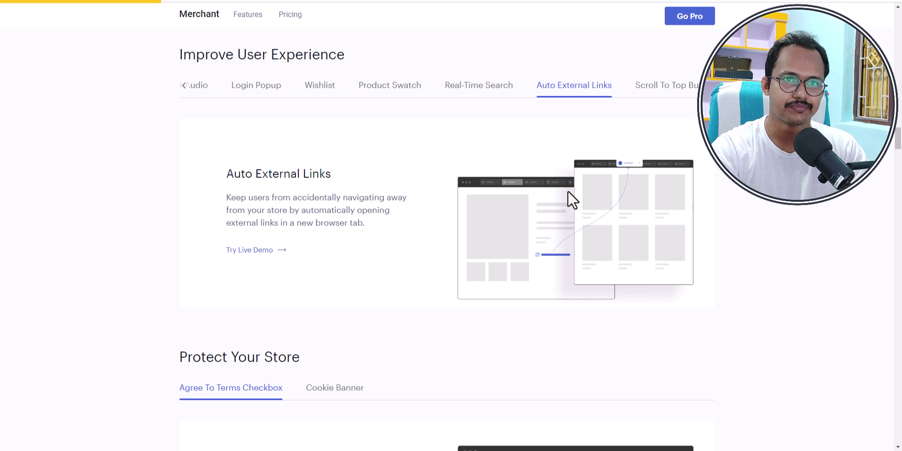
pyautogui.click(681, 88)
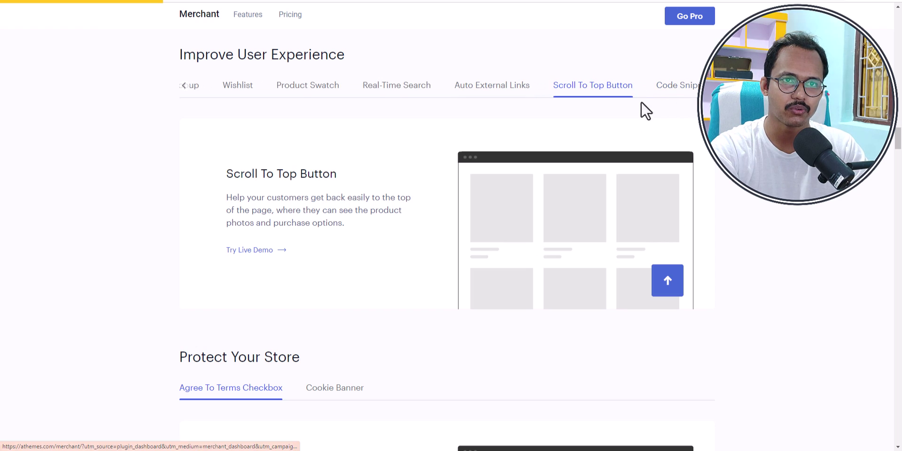
pyautogui.click(680, 92)
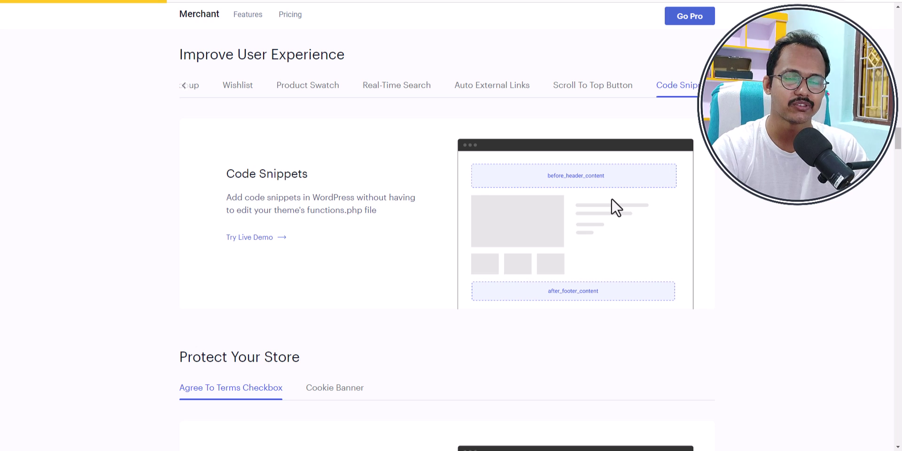
# - Review the Agree To Terms Checkbox and Cookie Banner modules under Protect Your Store
pyautogui.scroll(-5, 585, 222)
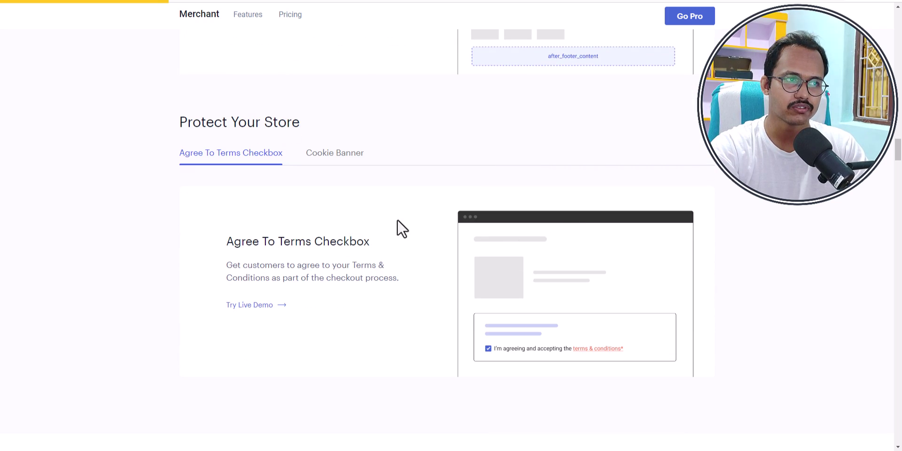
pyautogui.click(331, 161)
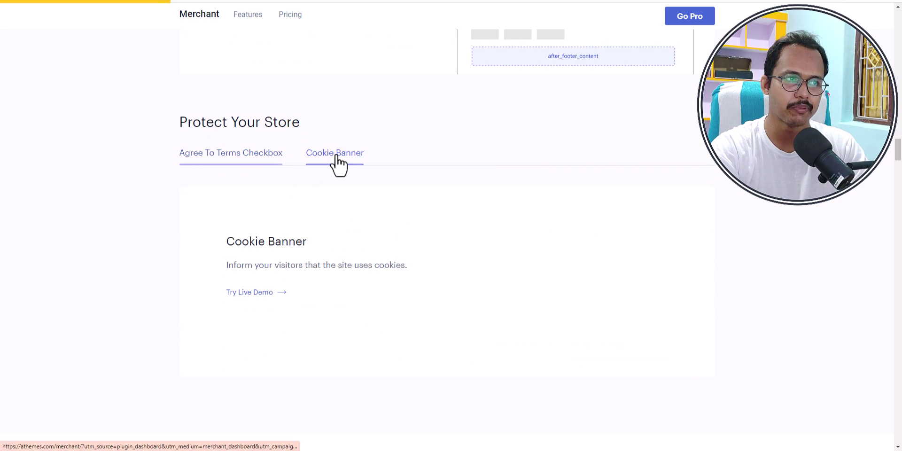
pyautogui.click(225, 163)
# - Compare the yearly prices of the separate plugins, from Addify Buy Now Button to Beautiful Cookie Banner, with Merchant's included modules
pyautogui.scroll(-7, 455, 292)
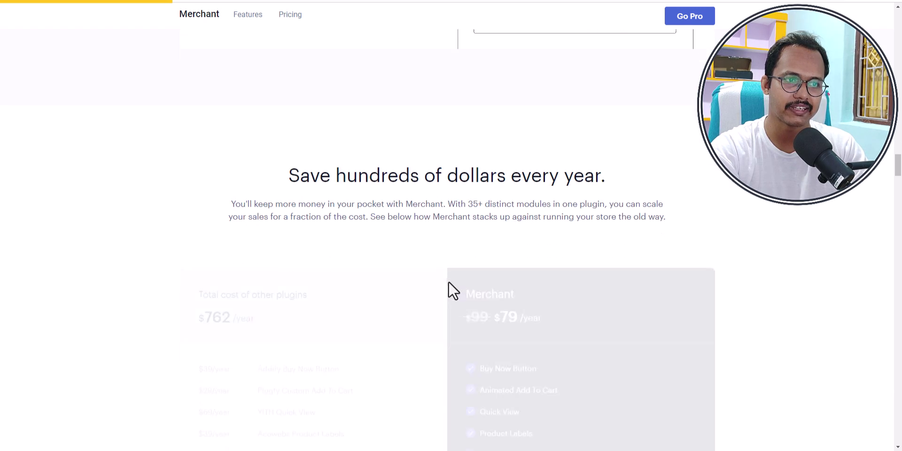
pyautogui.scroll(-5, 255, 249)
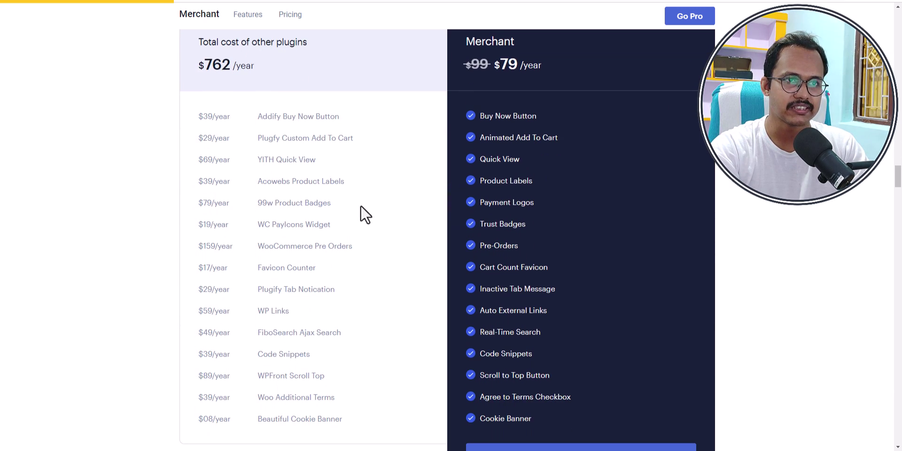
pyautogui.scroll(-1, 262, 123)
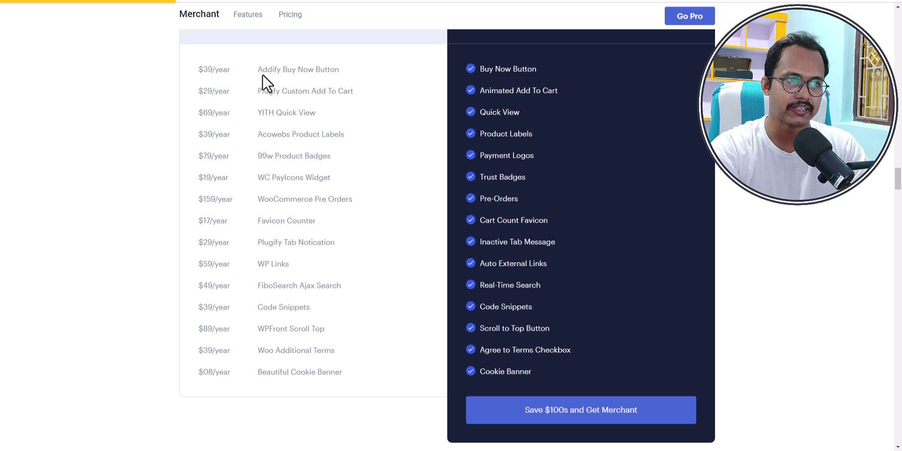
pyautogui.moveTo(258, 69); pyautogui.dragTo(335, 70)
pyautogui.click(343, 70)
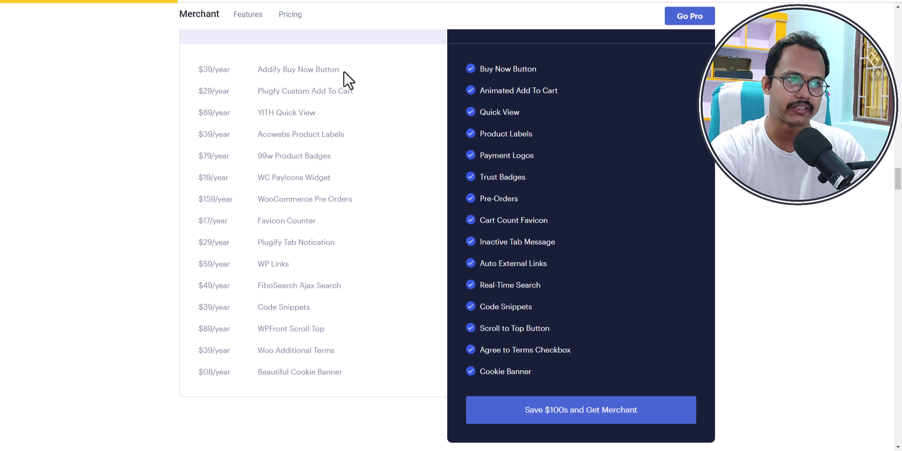
pyautogui.moveTo(264, 114); pyautogui.dragTo(320, 113)
pyautogui.click(320, 113)
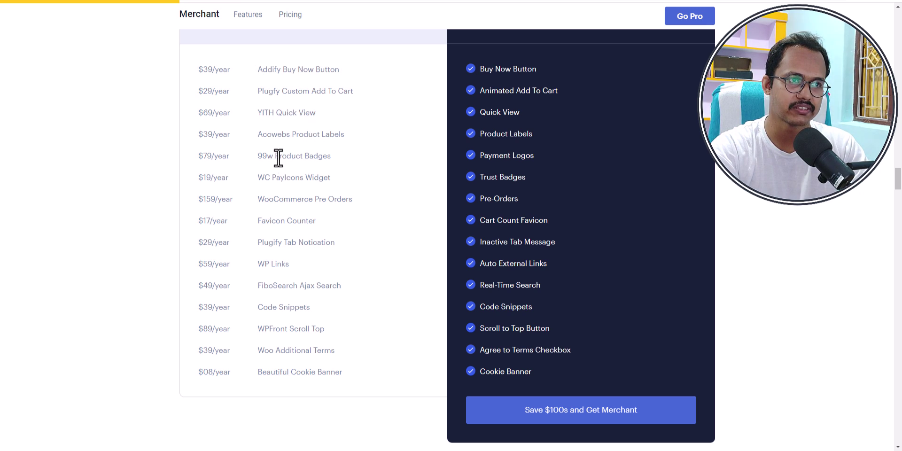
pyautogui.moveTo(279, 158); pyautogui.dragTo(346, 163)
pyautogui.click(319, 184)
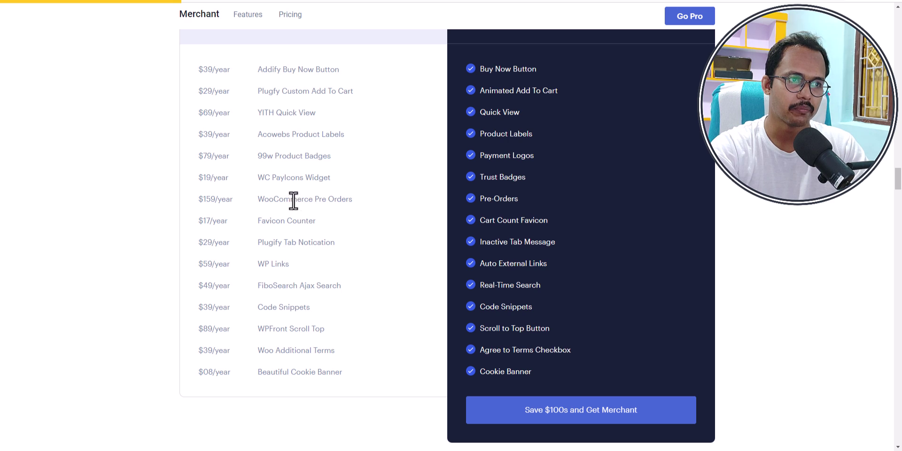
pyautogui.moveTo(293, 201); pyautogui.dragTo(351, 200)
pyautogui.moveTo(276, 221); pyautogui.dragTo(323, 221)
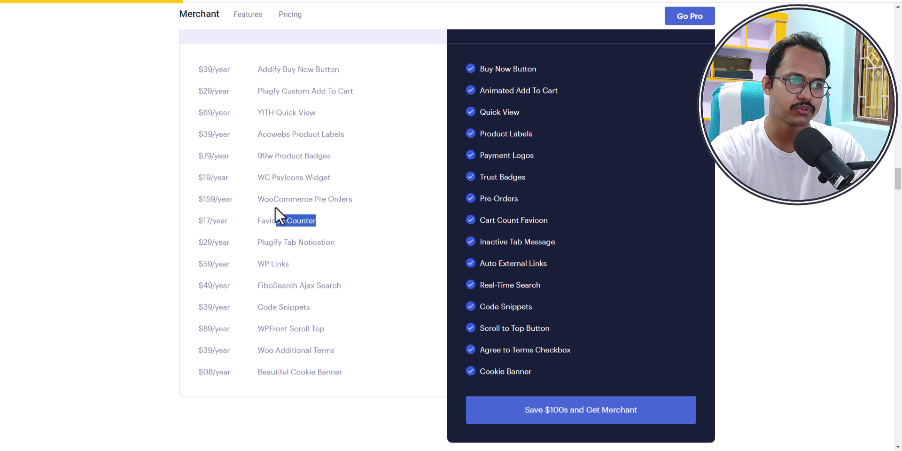
pyautogui.scroll(-2, 282, 278)
pyautogui.scroll(1, 328, 268)
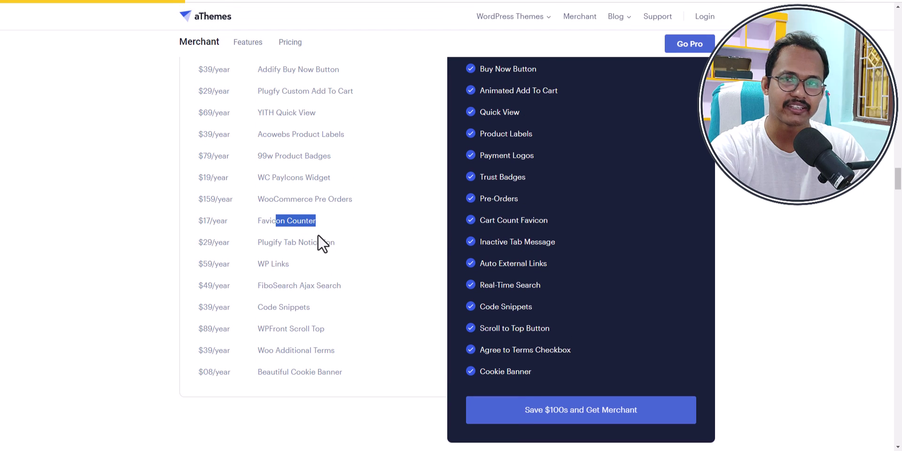
pyautogui.scroll(-5, 368, 261)
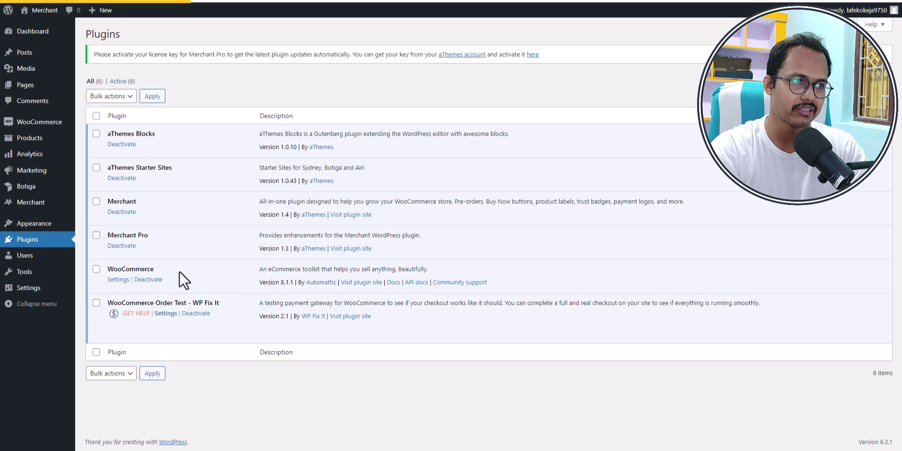
# - Find the Merchant plugin among the installed WordPress plugins and open its admin dashboard
pyautogui.moveTo(103, 201); pyautogui.dragTo(145, 203)
pyautogui.click(173, 204)
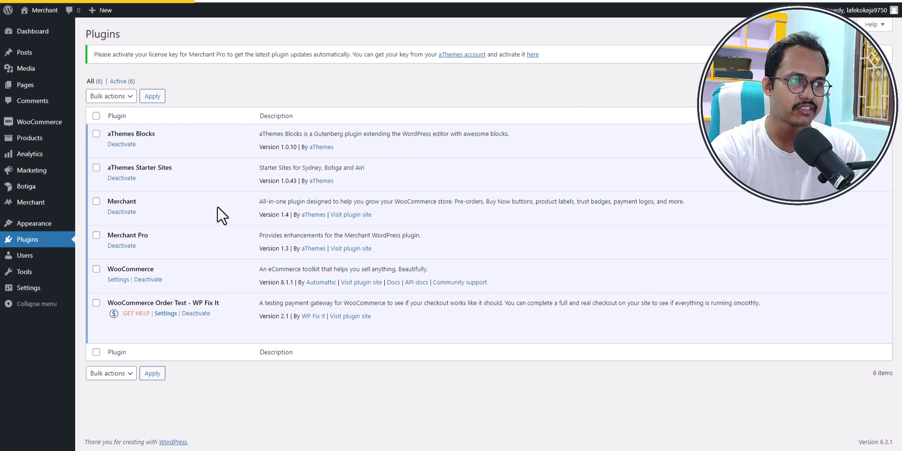
pyautogui.click(31, 203)
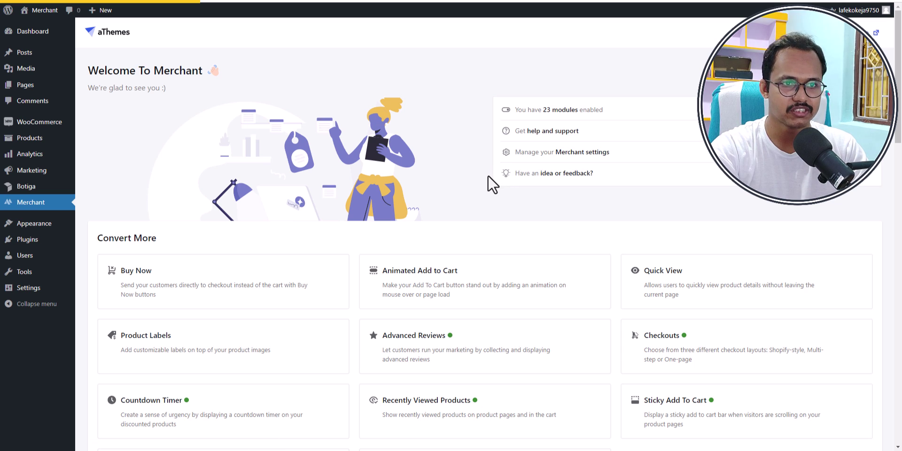
# - Look through the dashboard's module categories, from Convert More and Boost Revenue to Build Trust and Improve Experience
pyautogui.scroll(-1, 508, 242)
pyautogui.scroll(-2, 418, 284)
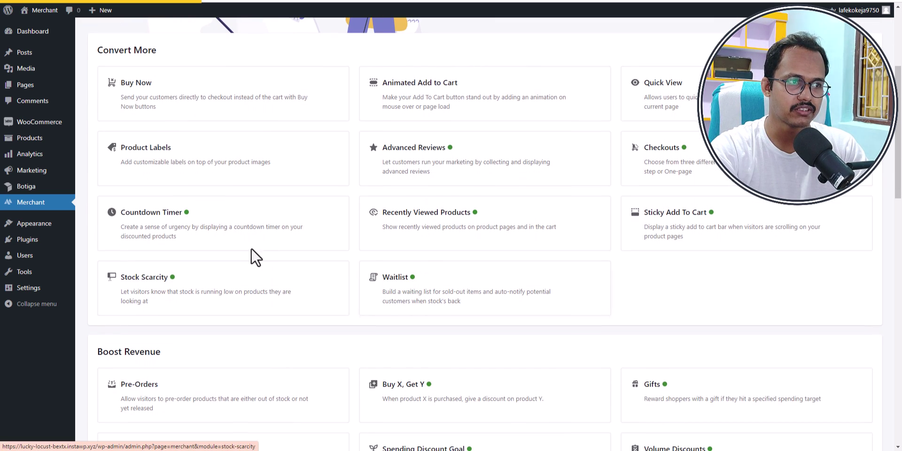
pyautogui.scroll(-3, 804, 286)
pyautogui.scroll(-10, 804, 286)
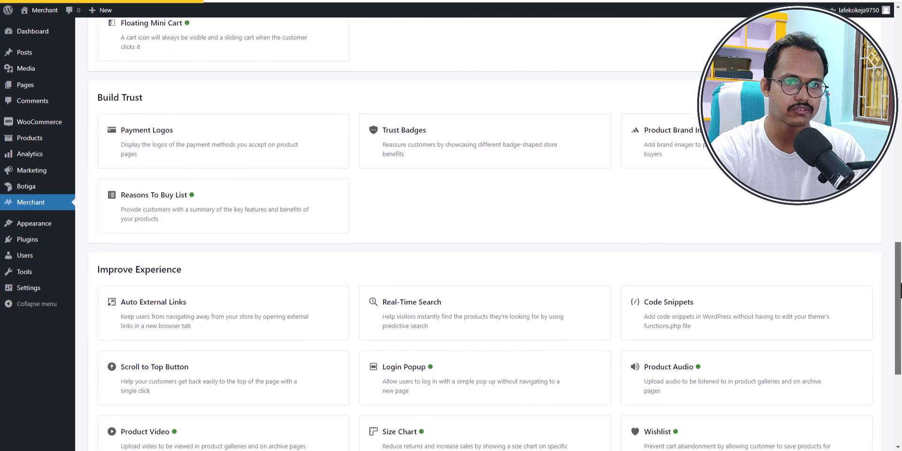
pyautogui.scroll(10, 900, 170)
pyautogui.scroll(8, 899, 170)
pyautogui.scroll(-3, 761, 205)
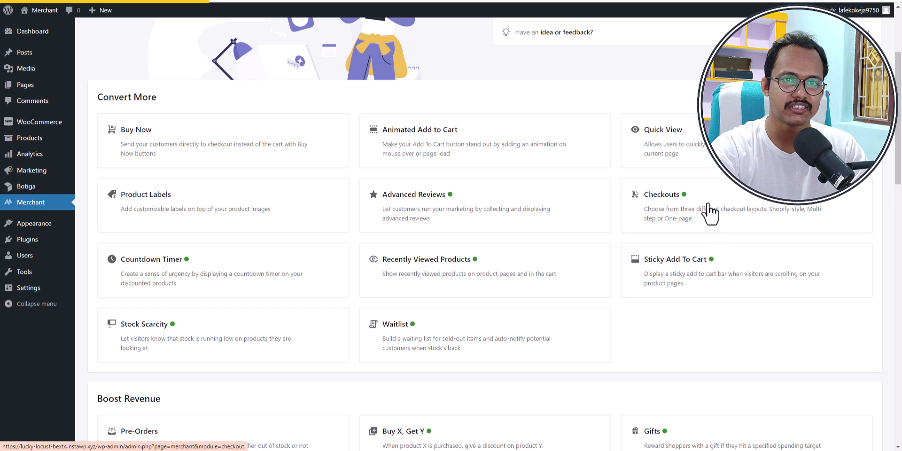
pyautogui.scroll(3, 740, 227)
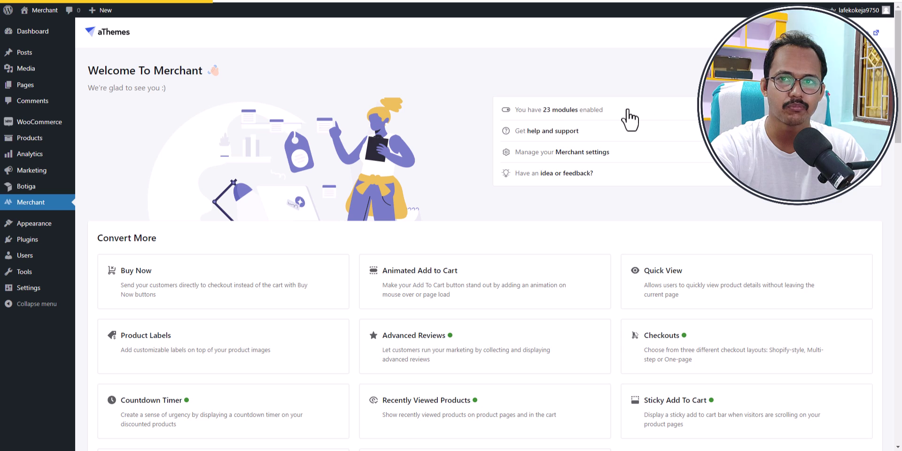
# - Show only the enabled Merchant modules and open the Advanced Reviews module
pyautogui.click(557, 119)
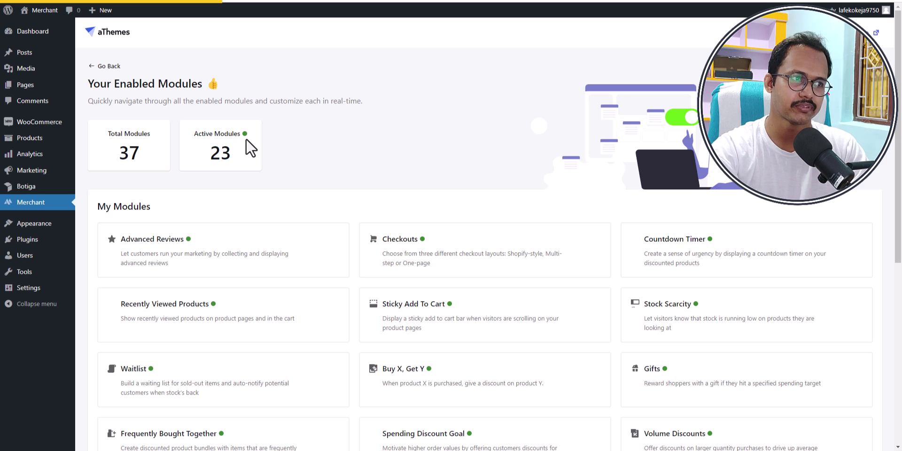
pyautogui.scroll(-3, 246, 140)
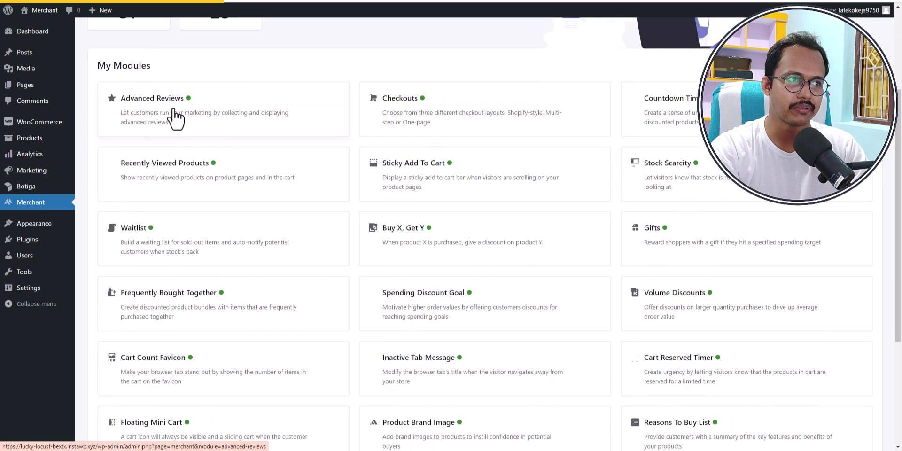
pyautogui.click(197, 109)
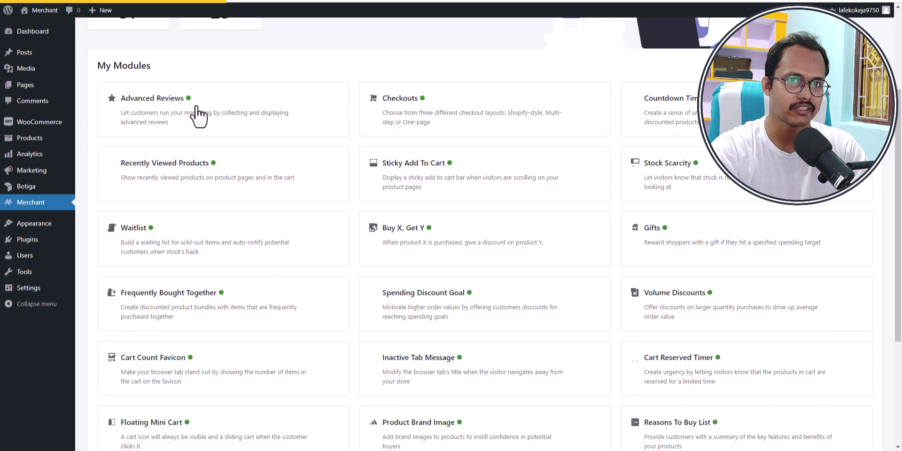
# - Examine the Title and Title HTML tag settings of Advanced Reviews against the title in the preview
pyautogui.scroll(-3, 500, 332)
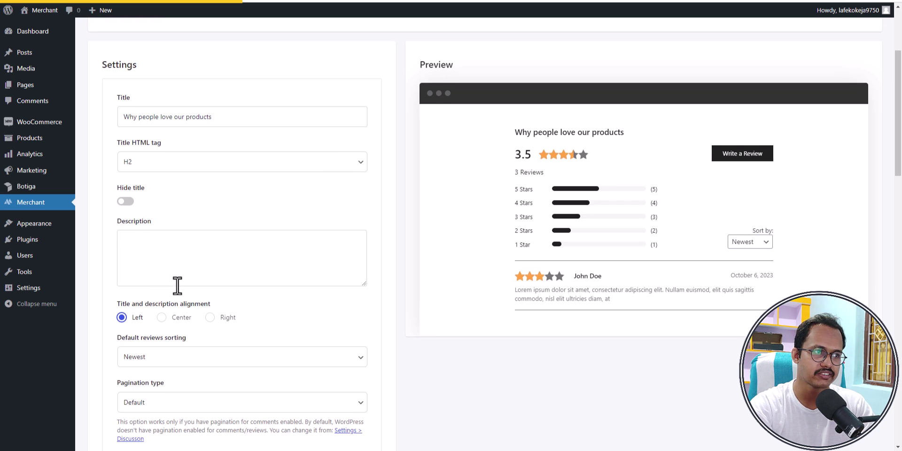
pyautogui.scroll(-2, 211, 249)
pyautogui.scroll(2, 197, 207)
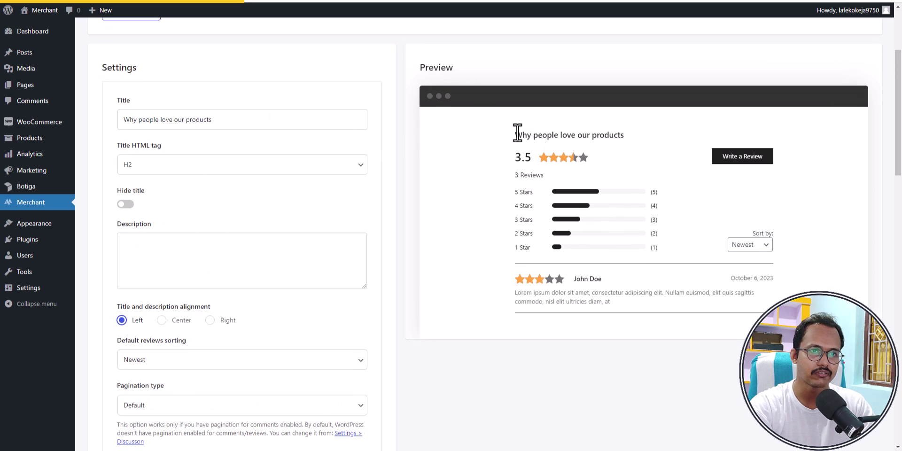
pyautogui.moveTo(515, 134); pyautogui.dragTo(623, 134)
pyautogui.doubleClick(255, 124)
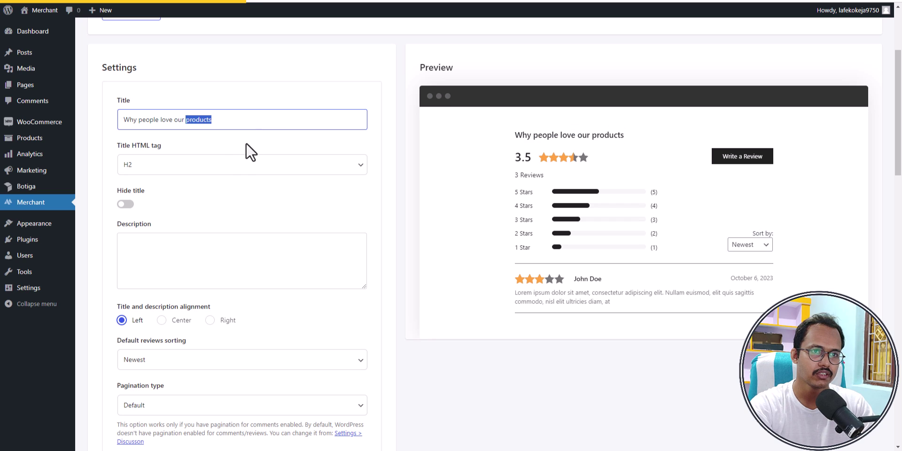
pyautogui.click(235, 166)
pyautogui.click(242, 167)
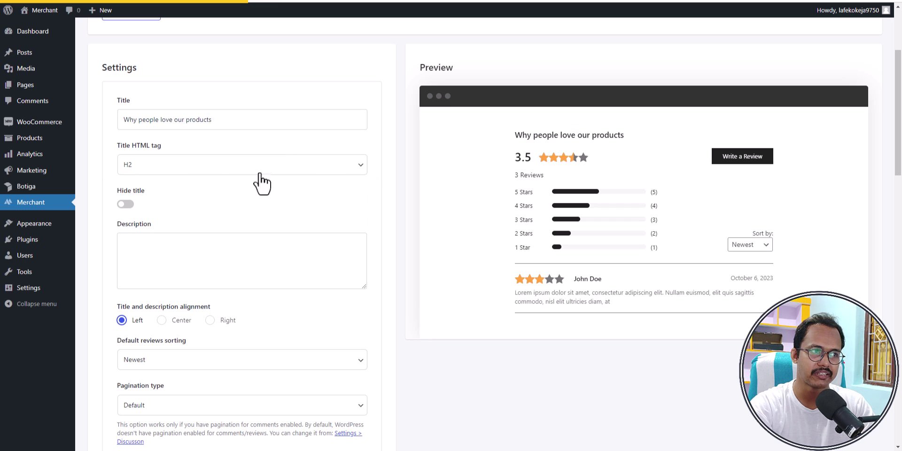
# - Try the Hide title option and the Center and Right title alignments, restoring the visible title and Left alignment
pyautogui.click(125, 204)
pyautogui.click(125, 203)
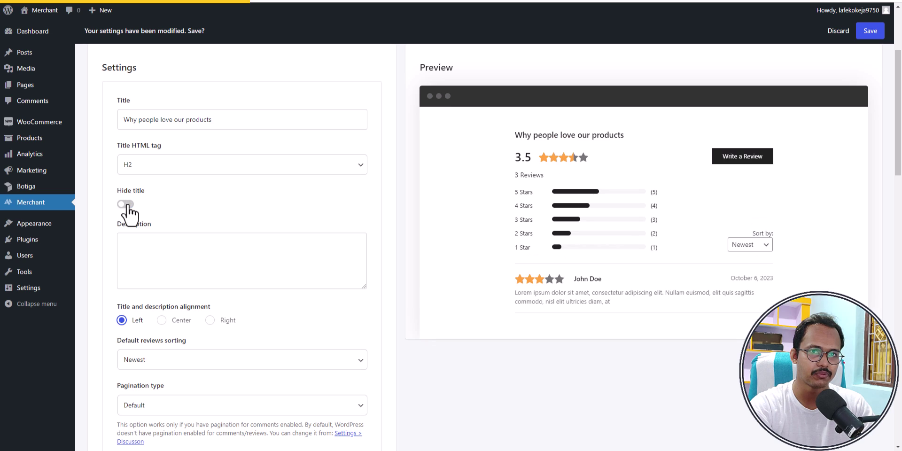
pyautogui.scroll(-2, 160, 230)
pyautogui.click(162, 227)
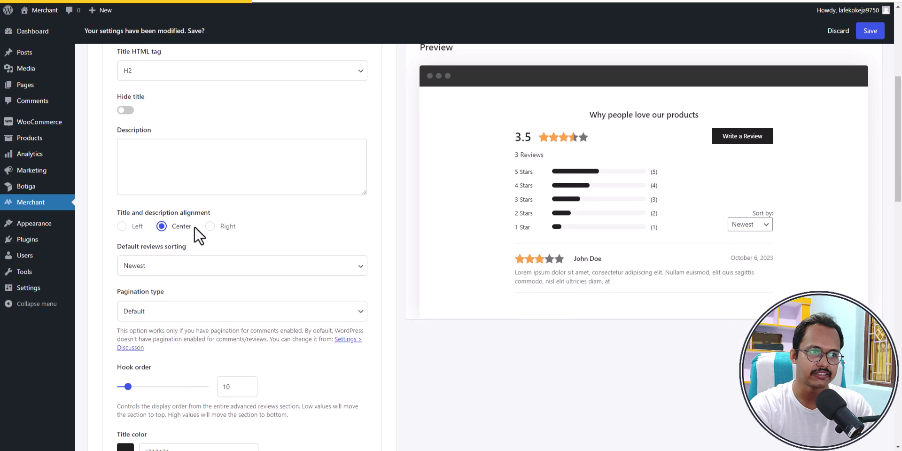
pyautogui.click(210, 226)
pyautogui.click(121, 226)
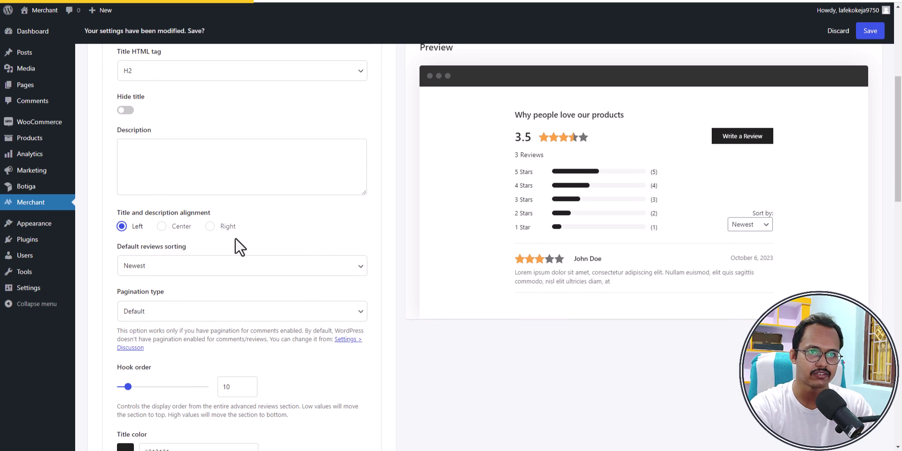
# - Look through the remaining Advanced Reviews options, including sorting, pagination, hook order, colors and Modal Settings
pyautogui.scroll(-2, 302, 276)
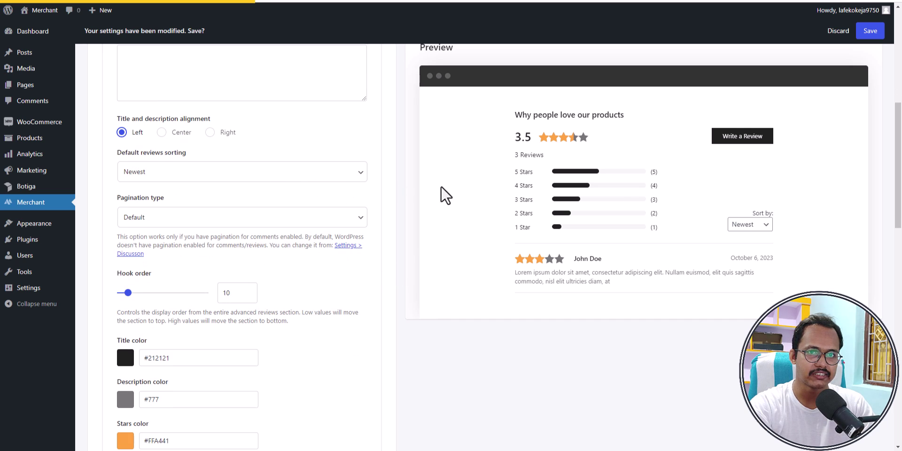
pyautogui.scroll(-6, 276, 332)
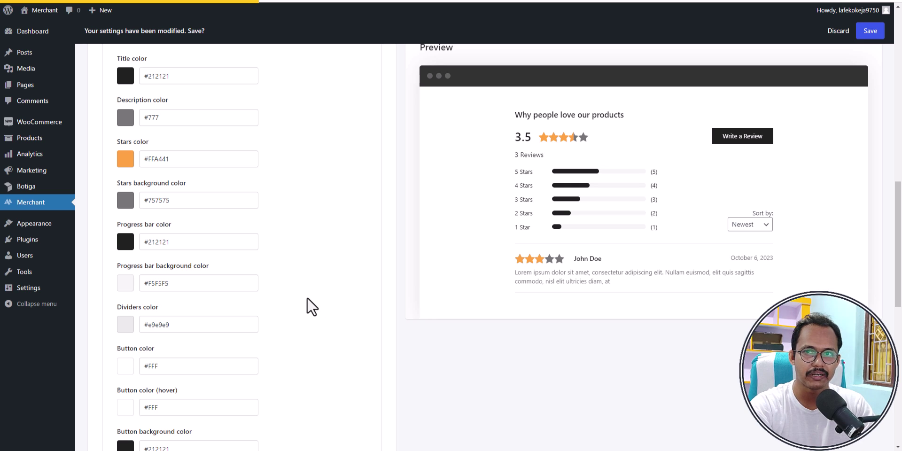
pyautogui.scroll(-3, 310, 301)
pyautogui.scroll(8, 310, 301)
pyautogui.scroll(-17, 310, 301)
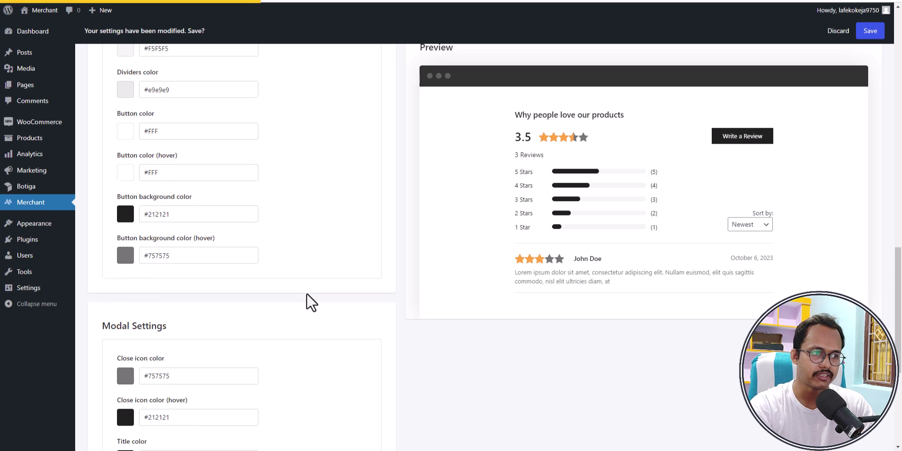
pyautogui.scroll(20, 307, 291)
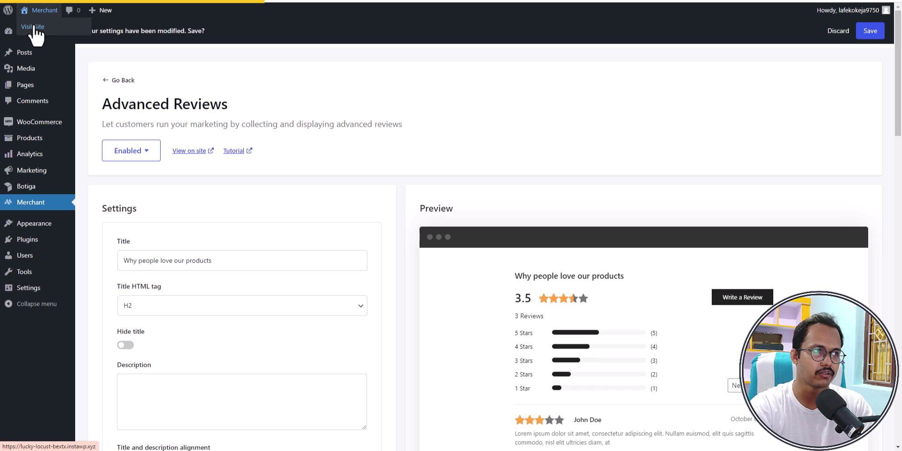
# - Visit the storefront in a new tab and view the reviews section on the Mini Radiant Creamy (Product Brand Image) product page
pyautogui.rightClick(35, 29)
pyautogui.click(64, 35)
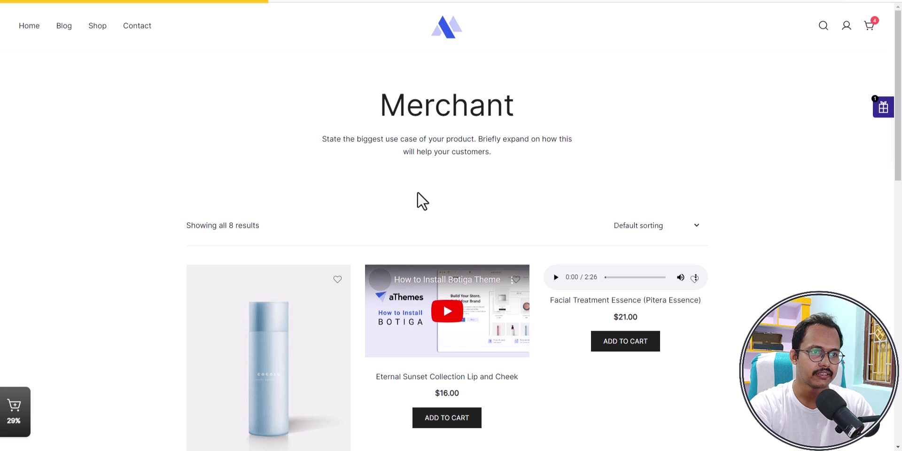
pyautogui.scroll(-10, 421, 199)
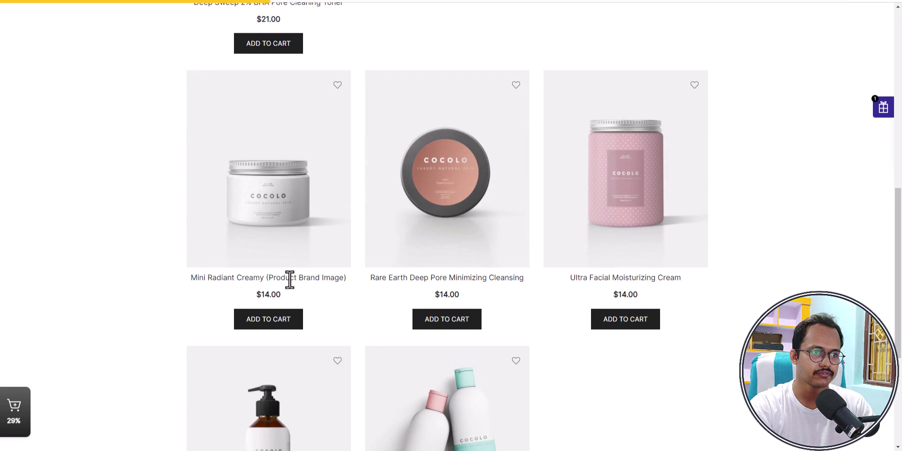
pyautogui.click(290, 279)
pyautogui.scroll(-10, 517, 306)
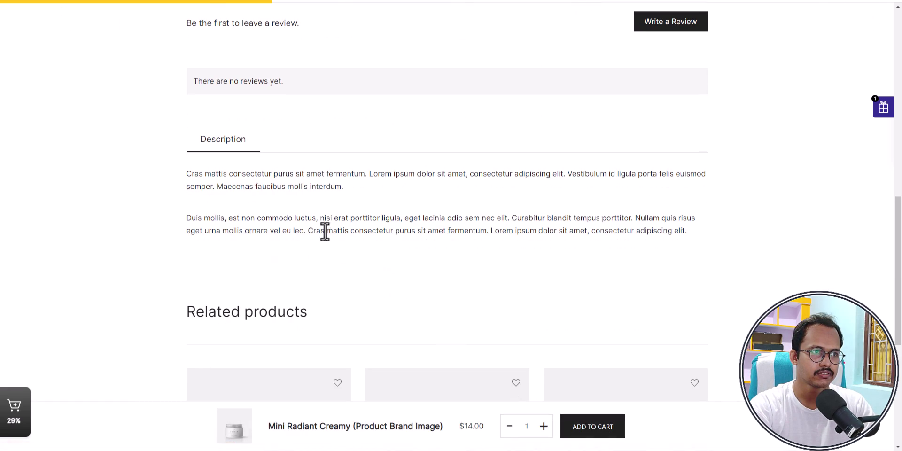
pyautogui.scroll(1, 272, 143)
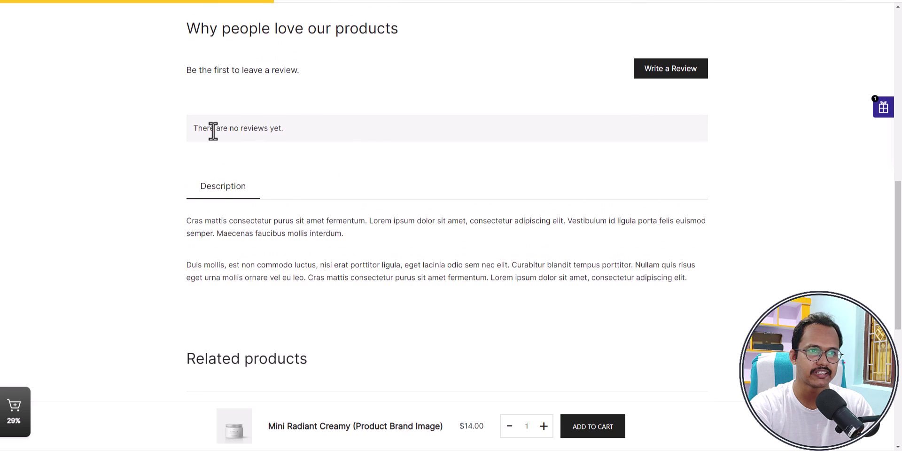
# - Submit a five-star review reading "very good" for the Mini Radiant Creamy (Product Brand Image) product
pyautogui.click(672, 73)
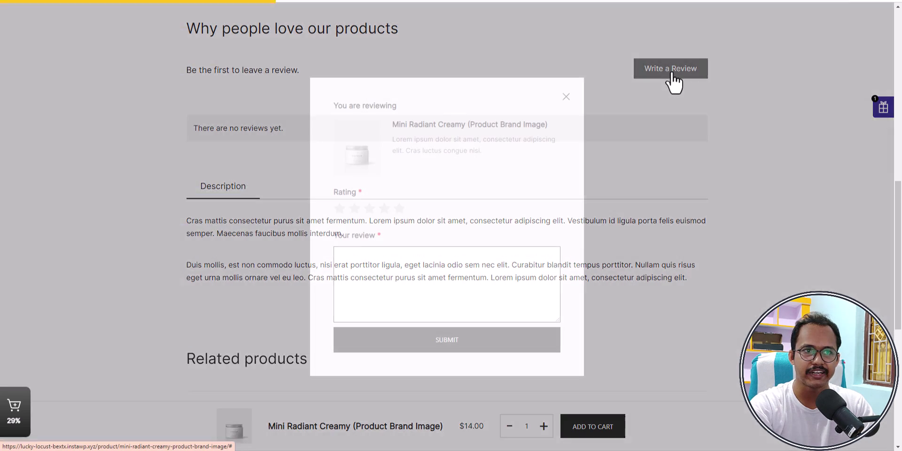
pyautogui.click(384, 209)
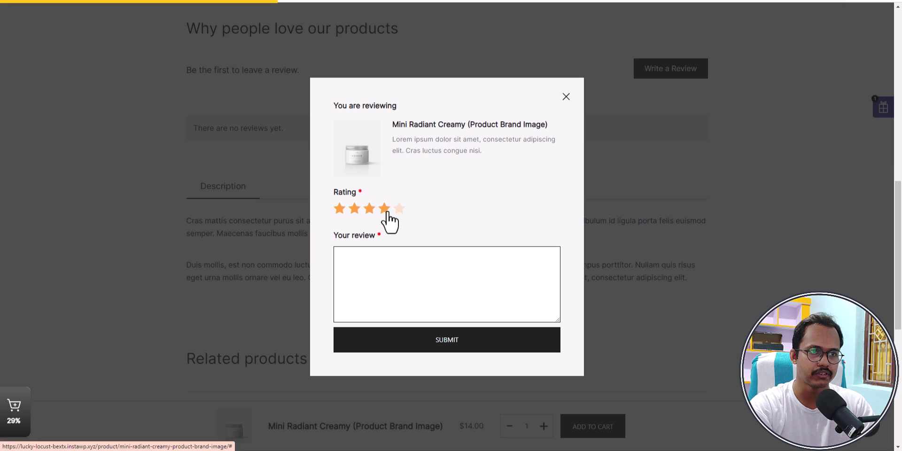
pyautogui.click(398, 209)
pyautogui.click(377, 259)
pyautogui.write('v')
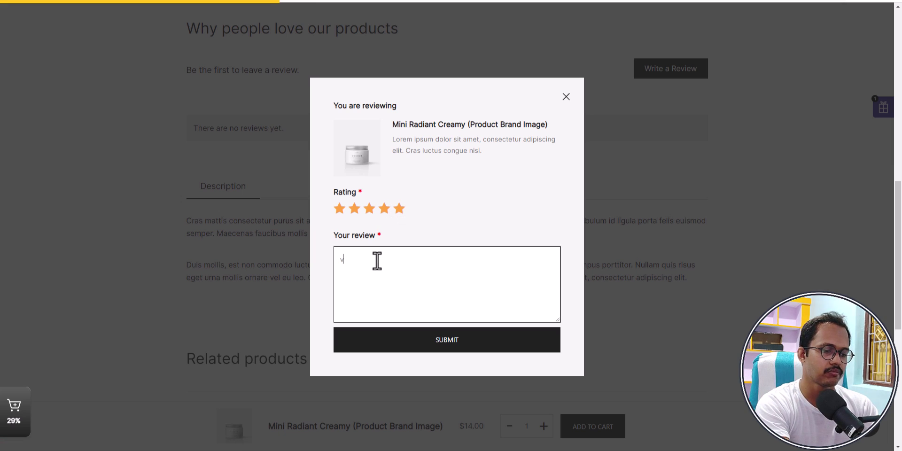
pyautogui.write('ery ')
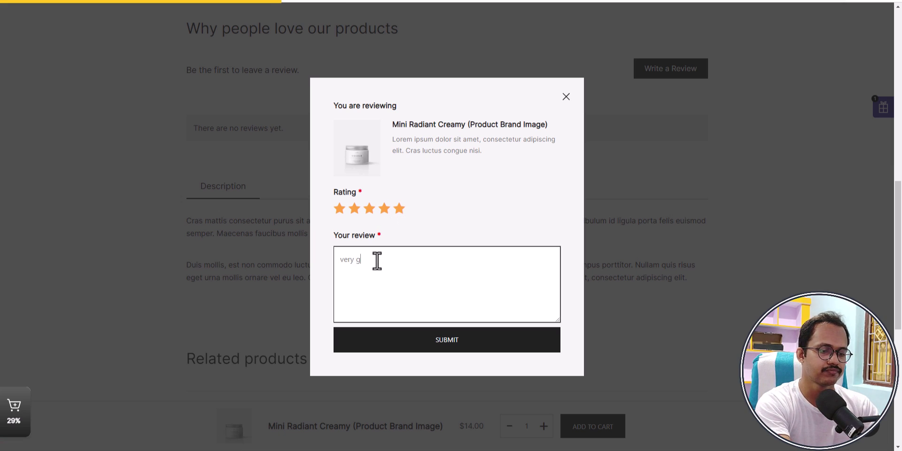
pyautogui.write('good')
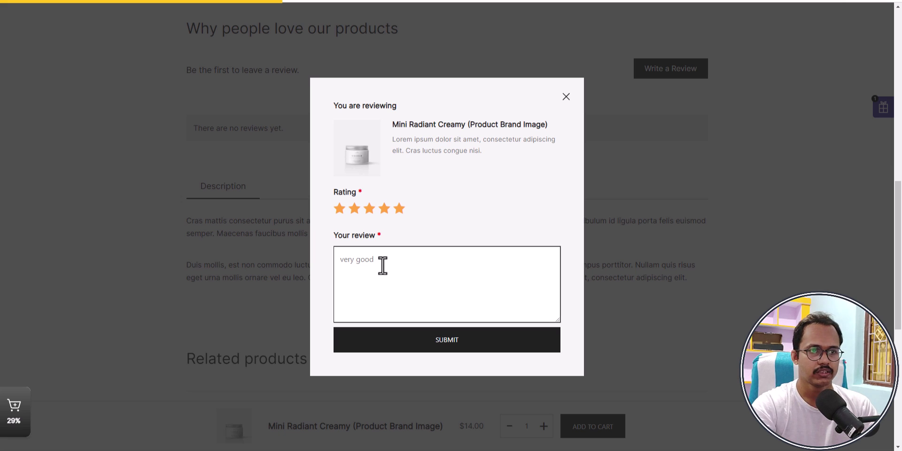
pyautogui.click(418, 343)
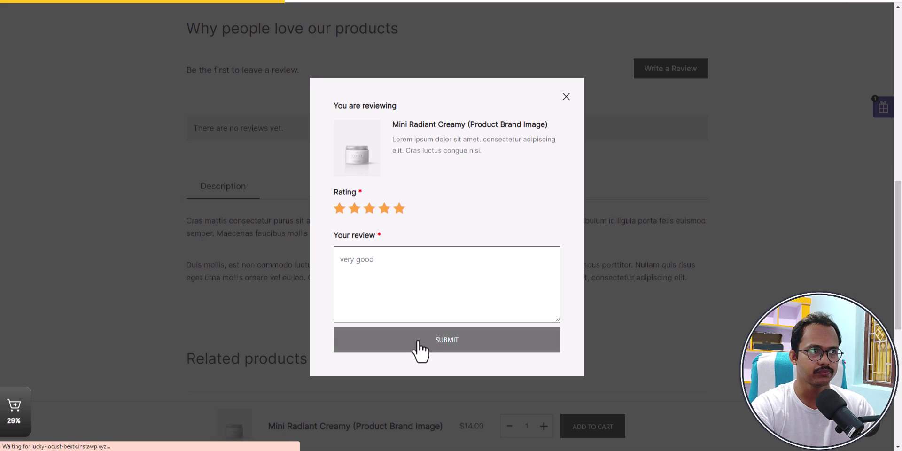
# - View the submitted review, the star breakdown and the rating shown under the product title
pyautogui.scroll(-15, 415, 334)
pyautogui.scroll(3, 418, 262)
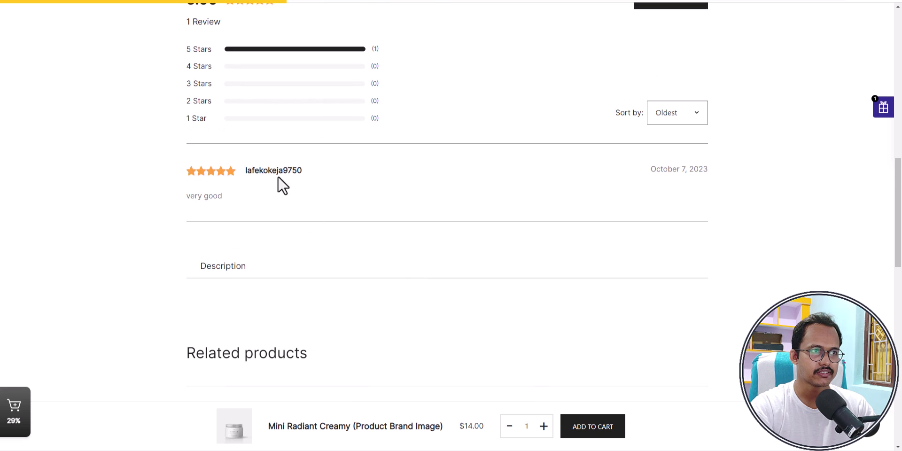
pyautogui.scroll(2, 278, 177)
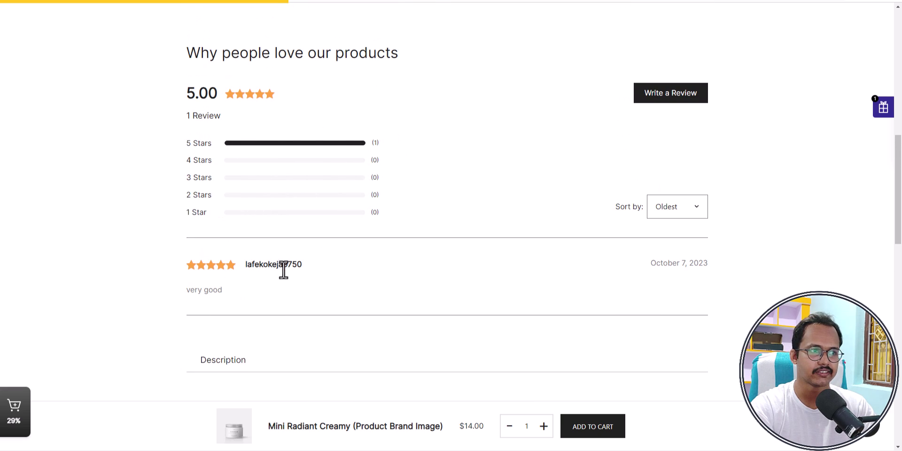
pyautogui.scroll(1, 287, 164)
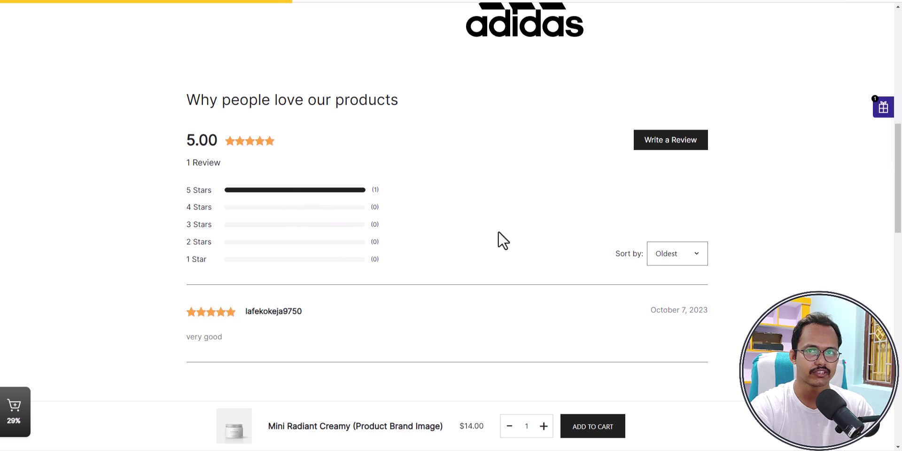
pyautogui.scroll(10, 502, 239)
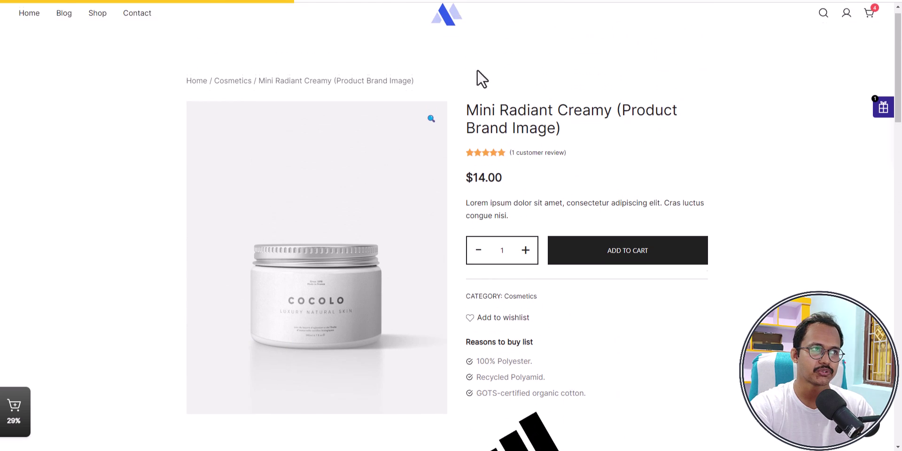
# - Return to the Merchant module list in WordPress, open the Buy Now module and enable it
pyautogui.hotkey('ctrl', 'shift', 'Tab')
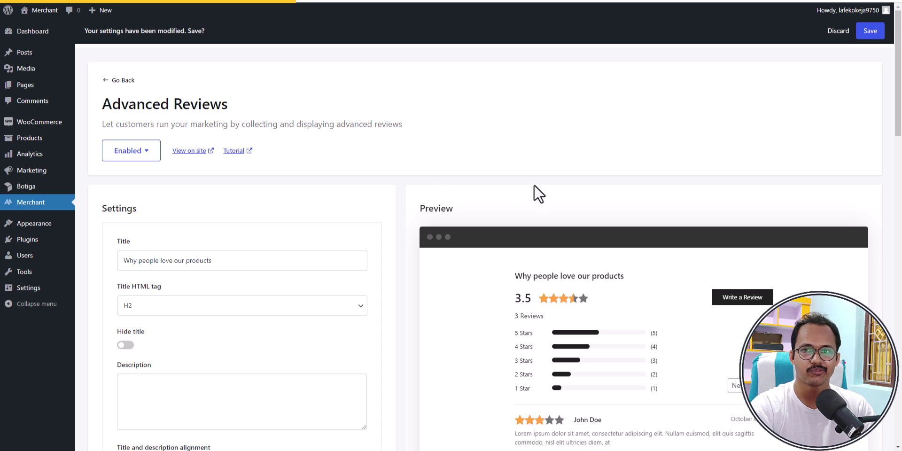
pyautogui.click(118, 83)
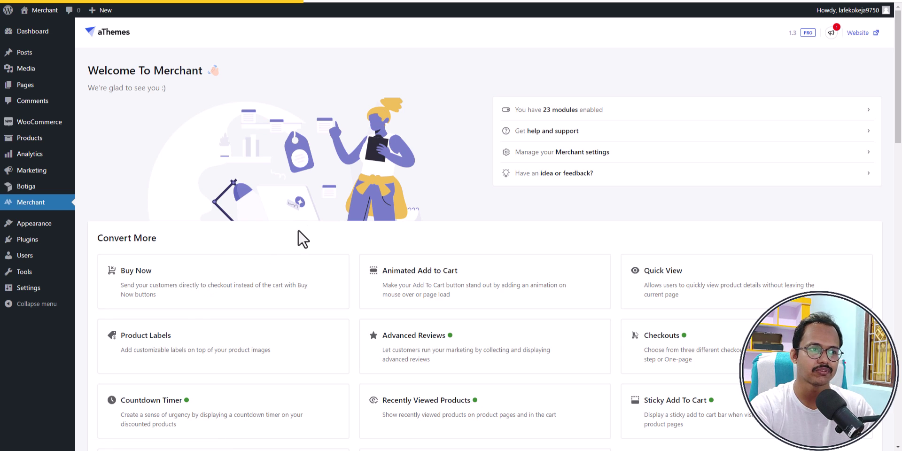
pyautogui.click(185, 282)
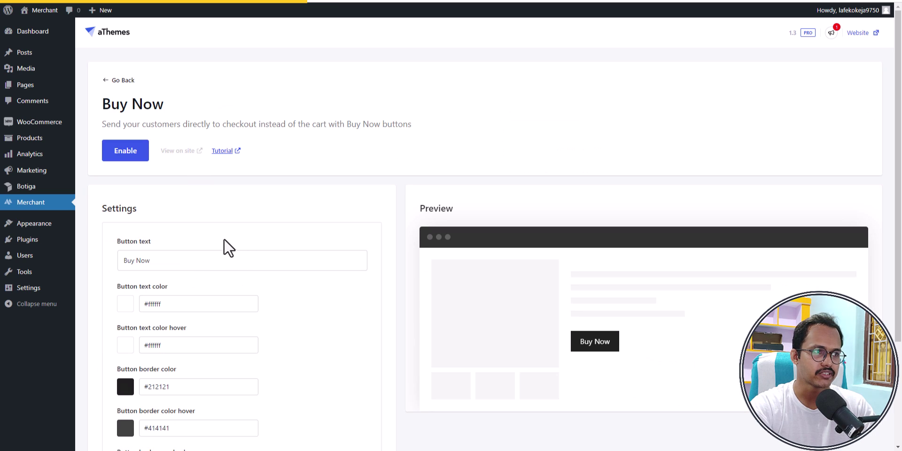
pyautogui.scroll(-2, 230, 218)
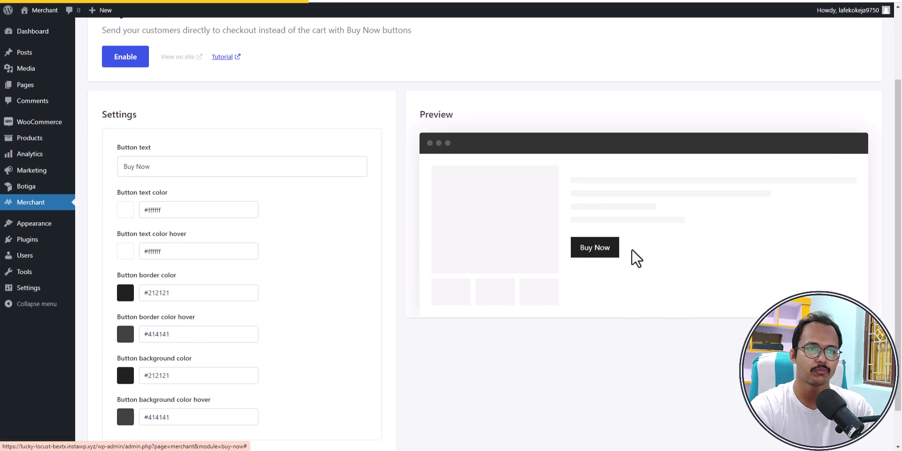
pyautogui.scroll(2, 314, 202)
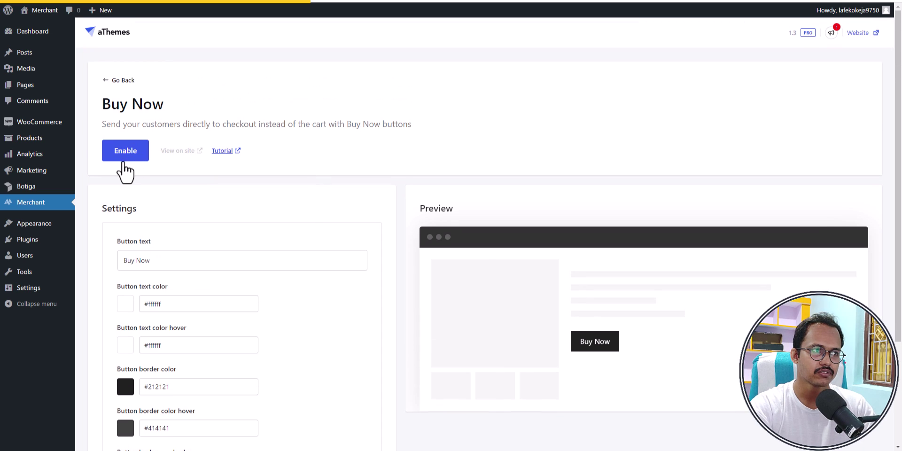
pyautogui.click(125, 150)
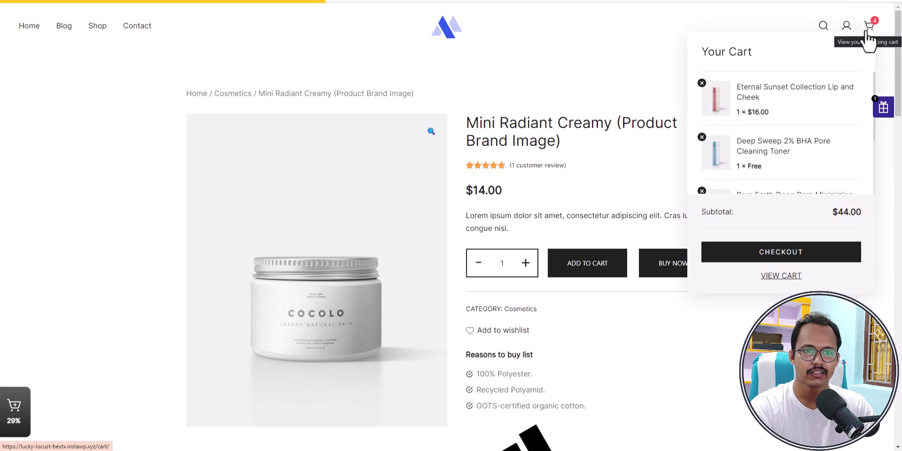
# - Use Buy Now on the Mini Radiant Creamy product page and look over the checkout form and order summary
pyautogui.click(667, 272)
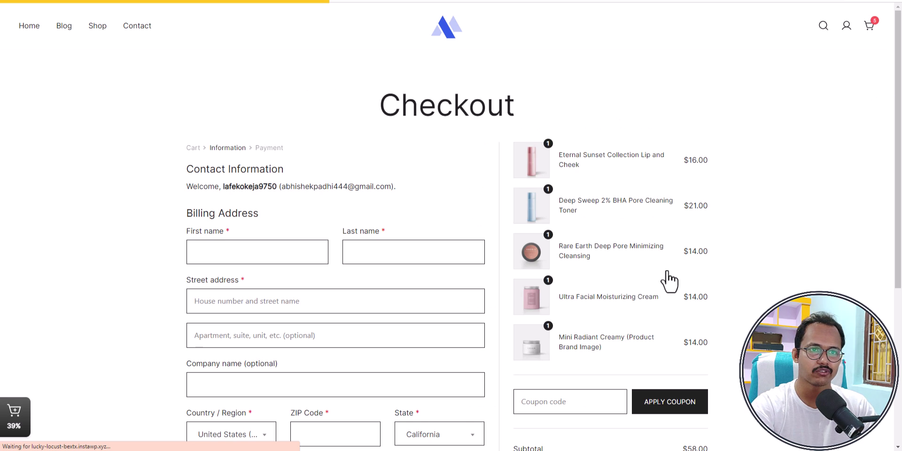
pyautogui.scroll(-4, 382, 256)
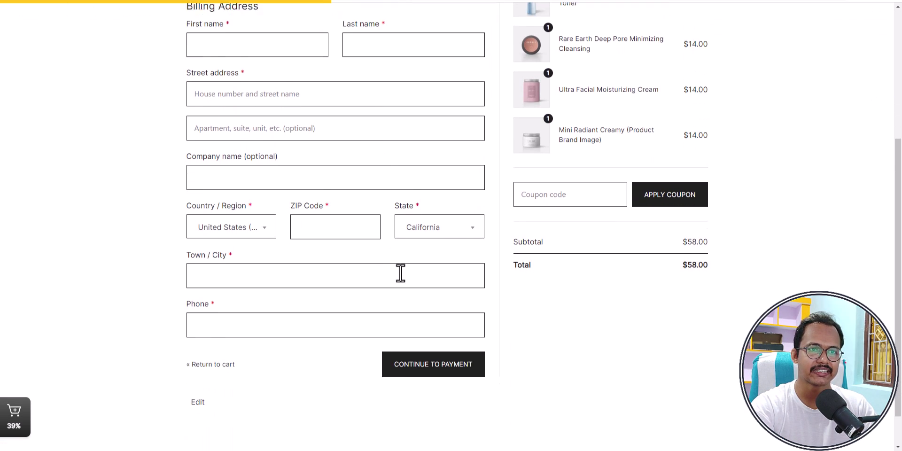
pyautogui.scroll(-1, 598, 354)
pyautogui.scroll(5, 759, 292)
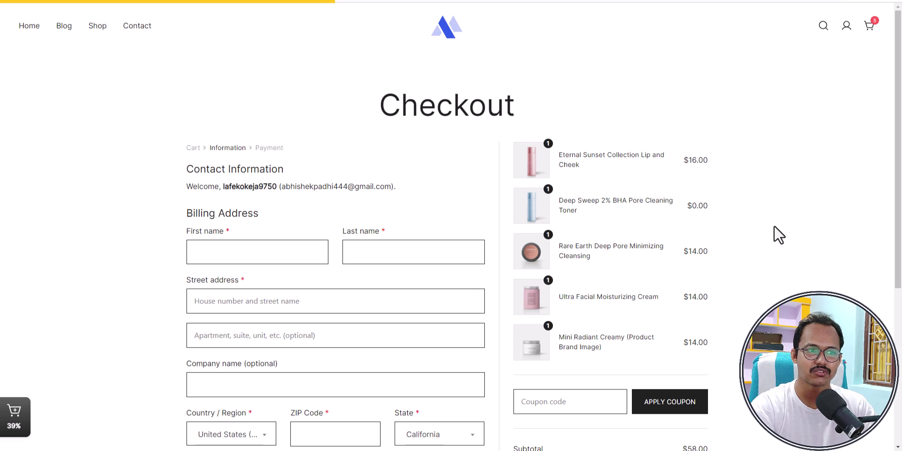
pyautogui.scroll(-5, 778, 234)
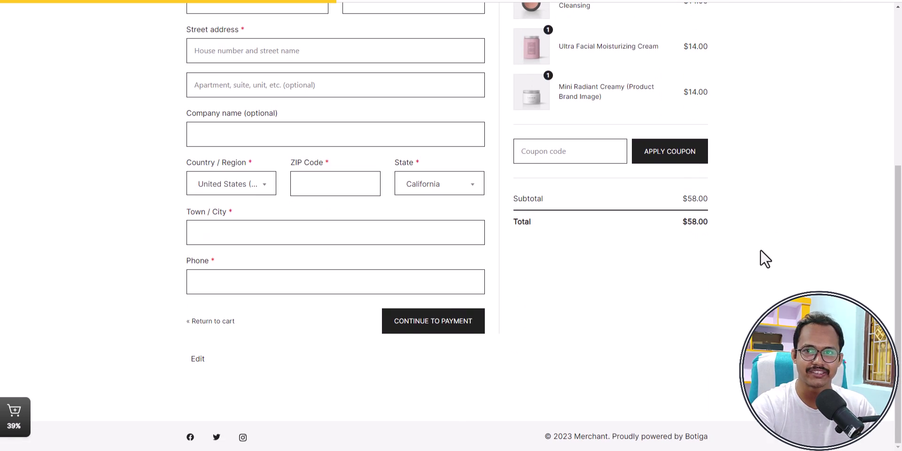
pyautogui.scroll(5, 764, 259)
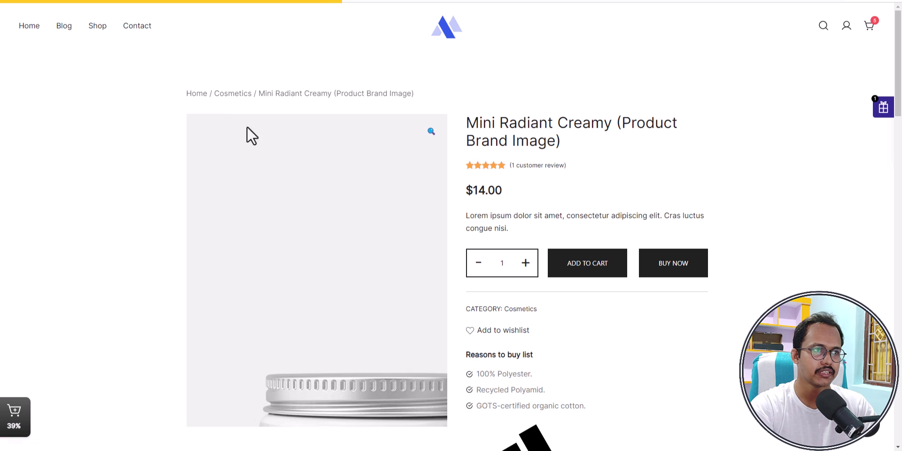
# - Visit the Shop page and look at the Buy Now buttons beneath the listed products
pyautogui.click(93, 28)
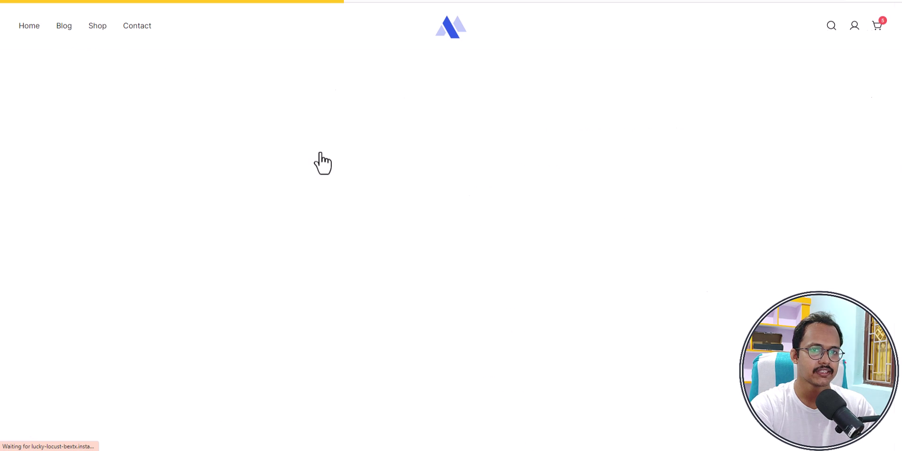
pyautogui.scroll(-3, 562, 230)
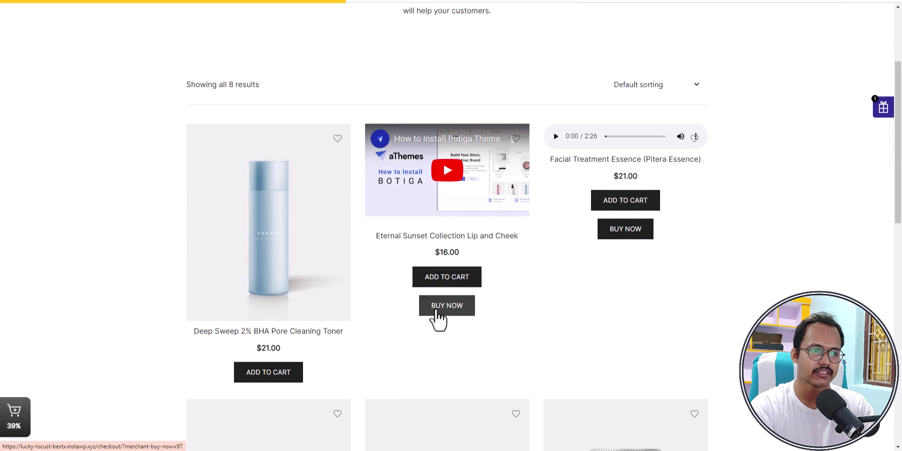
pyautogui.scroll(-3, 570, 232)
pyautogui.scroll(-6, 455, 238)
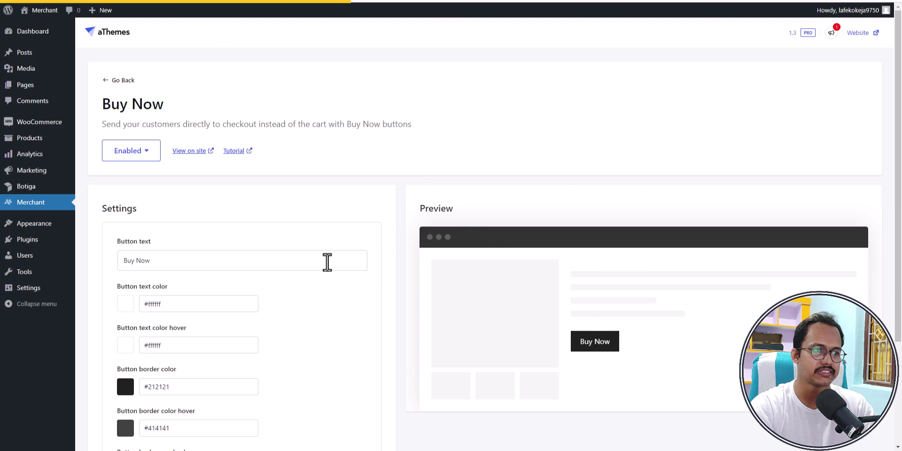
# - Set the Buy Now button background color to pink #E91E63, save the settings and reload the shop page
pyautogui.scroll(-3, 327, 261)
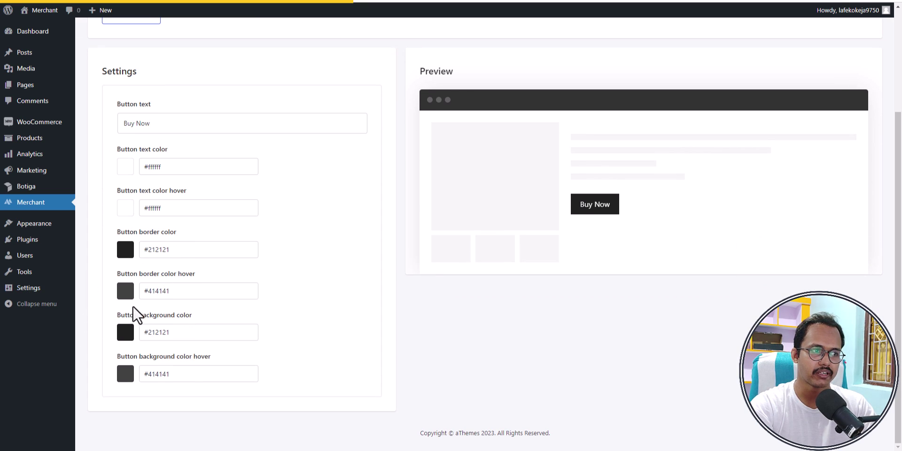
pyautogui.scroll(3, 260, 281)
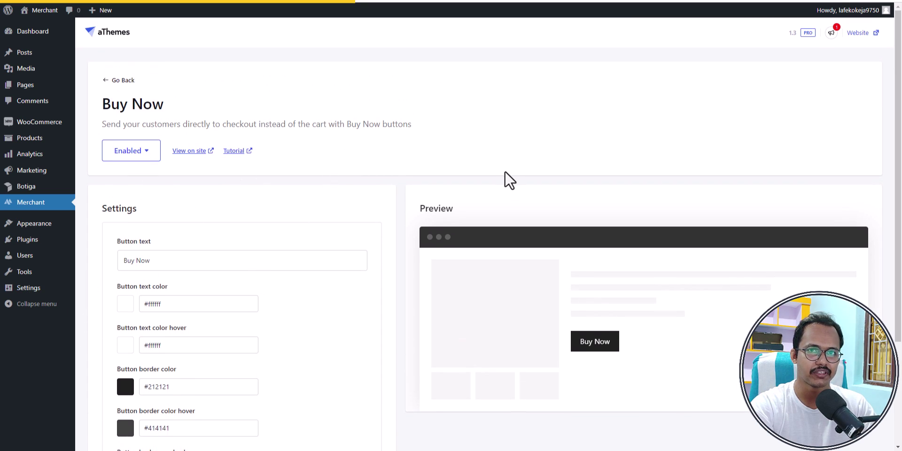
pyautogui.scroll(-3, 318, 288)
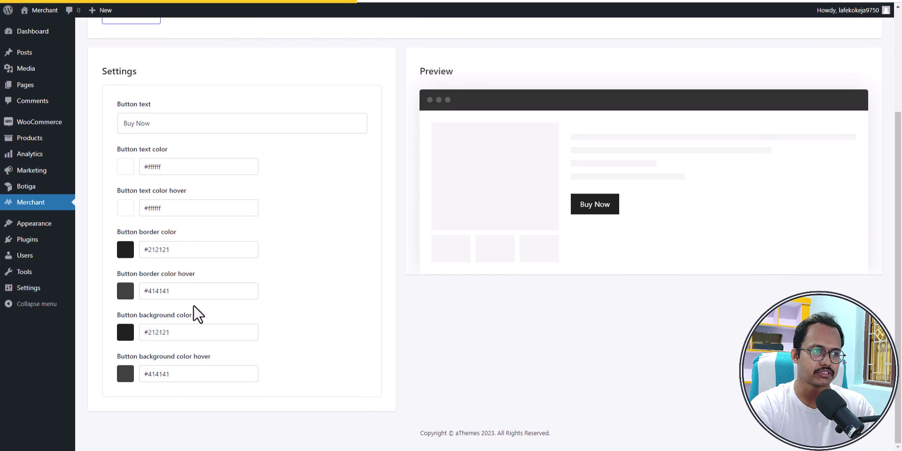
pyautogui.click(125, 332)
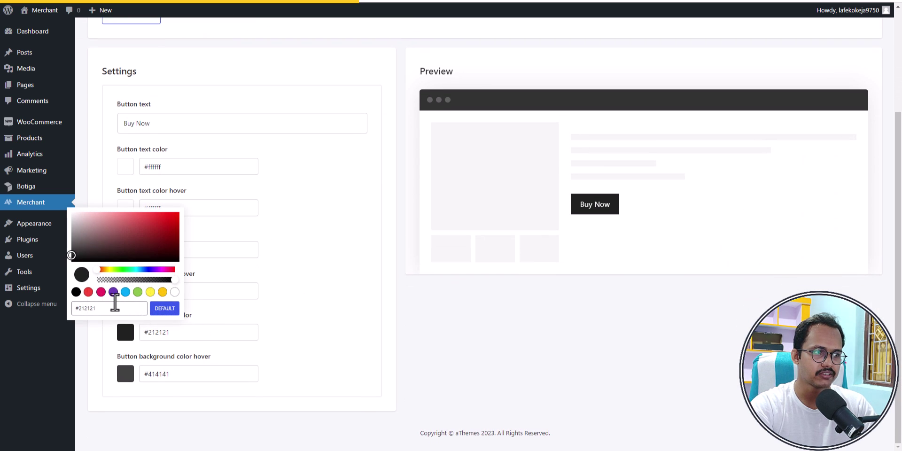
pyautogui.click(101, 292)
pyautogui.click(435, 327)
pyautogui.scroll(3, 396, 312)
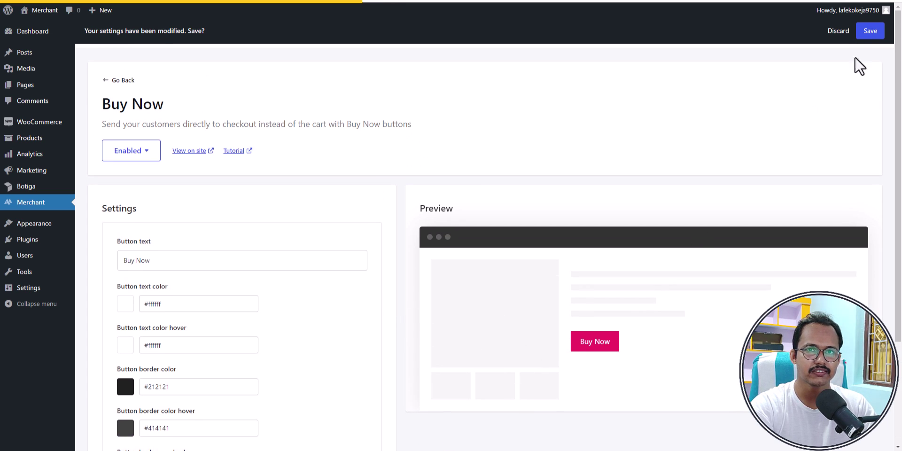
pyautogui.click(872, 33)
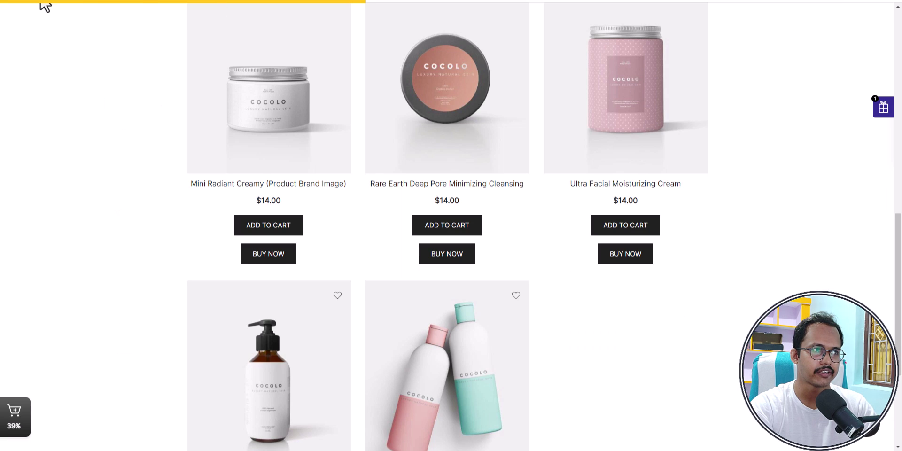
pyautogui.click(42, 4)
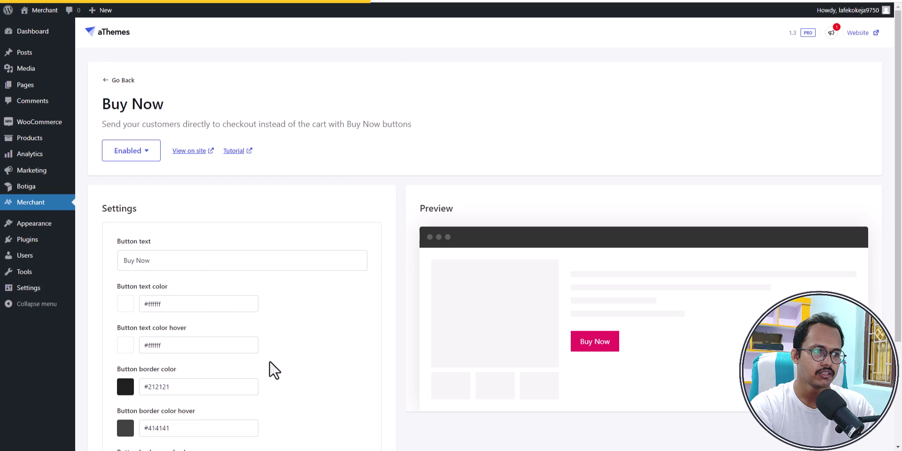
# - Set the Buy Now button border color to white #FFFFFF, save the settings and check the buttons on the shop page
pyautogui.scroll(-3, 275, 371)
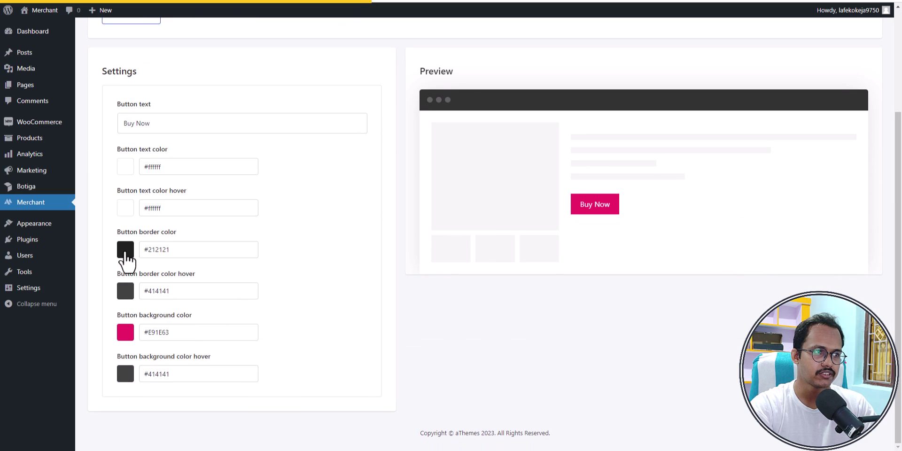
pyautogui.click(126, 250)
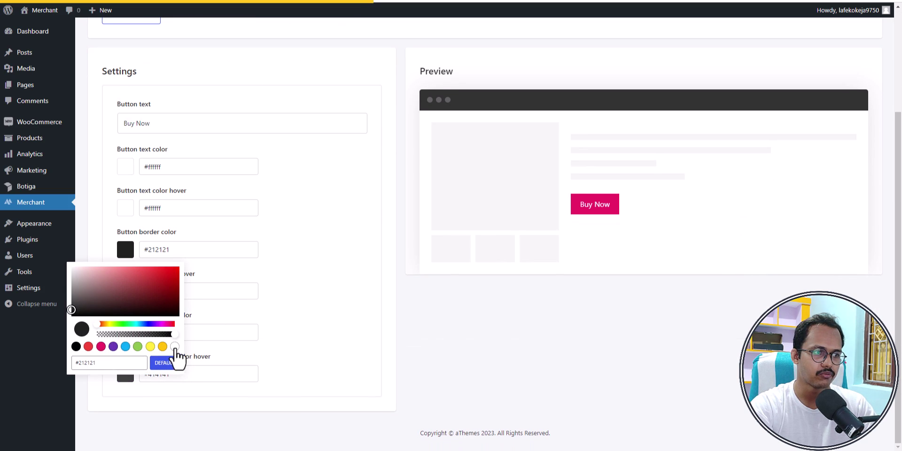
pyautogui.click(175, 346)
pyautogui.click(432, 292)
pyautogui.click(870, 31)
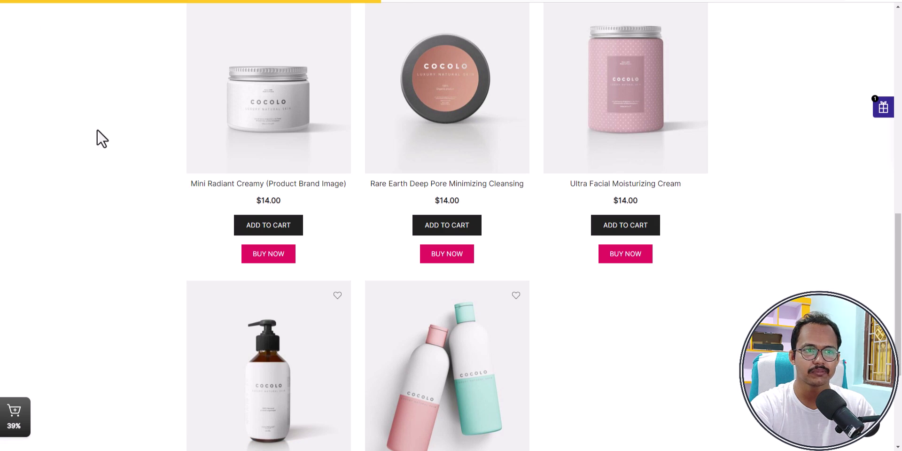
pyautogui.click(292, 117)
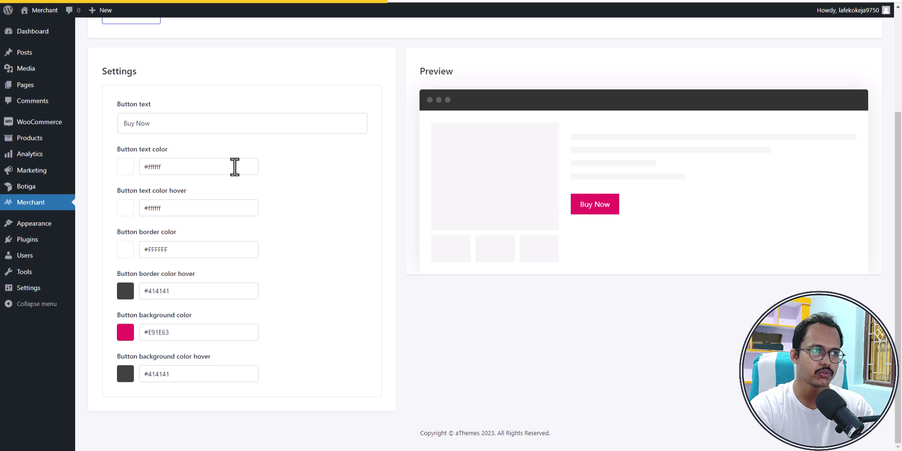
# - Return to the Merchant modules overview, open the Animated Add to Cart module and enable it
pyautogui.scroll(3, 244, 188)
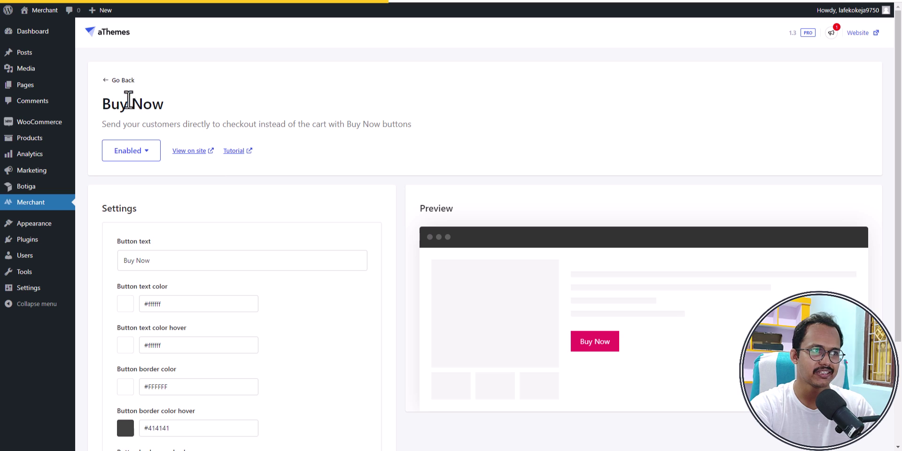
pyautogui.click(111, 81)
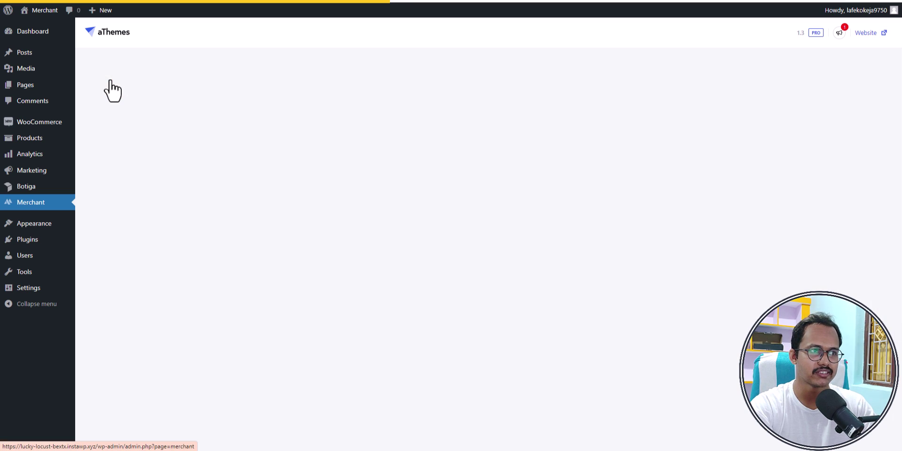
pyautogui.scroll(-3, 336, 241)
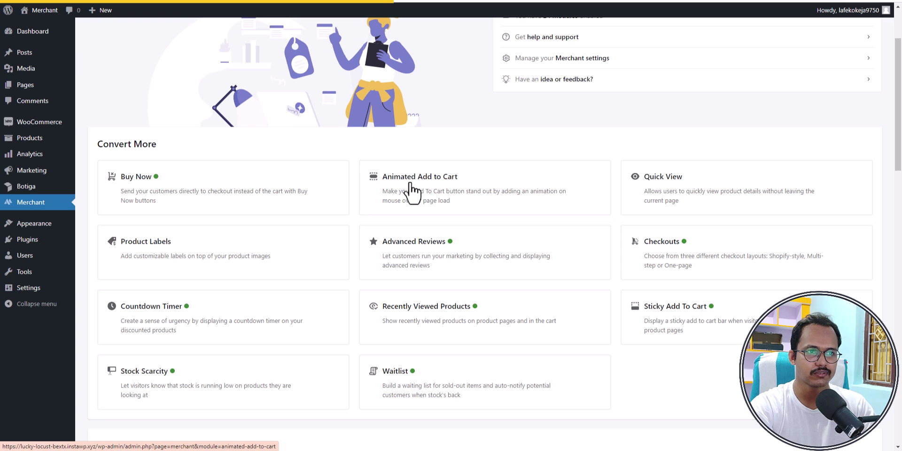
pyautogui.click(412, 192)
pyautogui.scroll(-1, 412, 192)
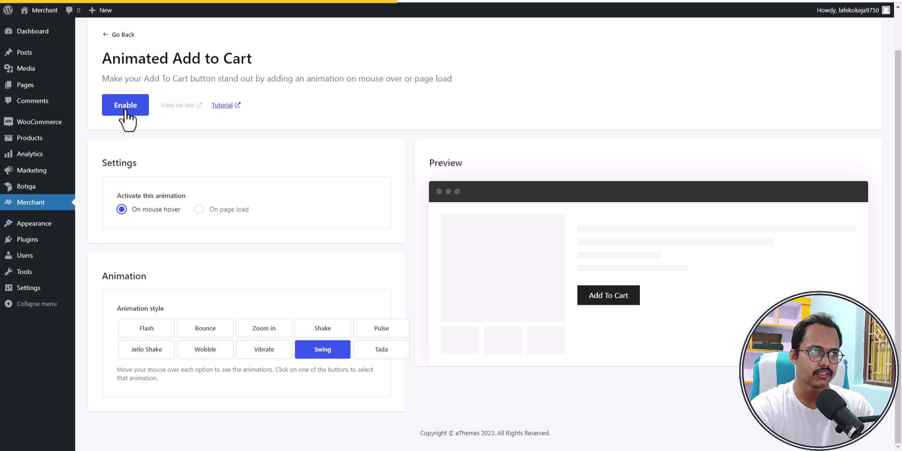
pyautogui.click(126, 112)
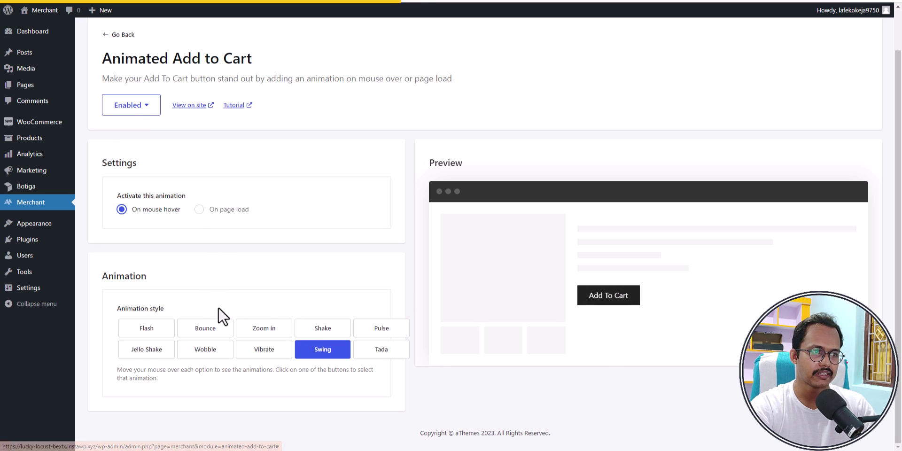
# - Try the Bounce, Zoom in, Shake and Pulse animation styles on the preview button and settle on Bounce
pyautogui.click(203, 331)
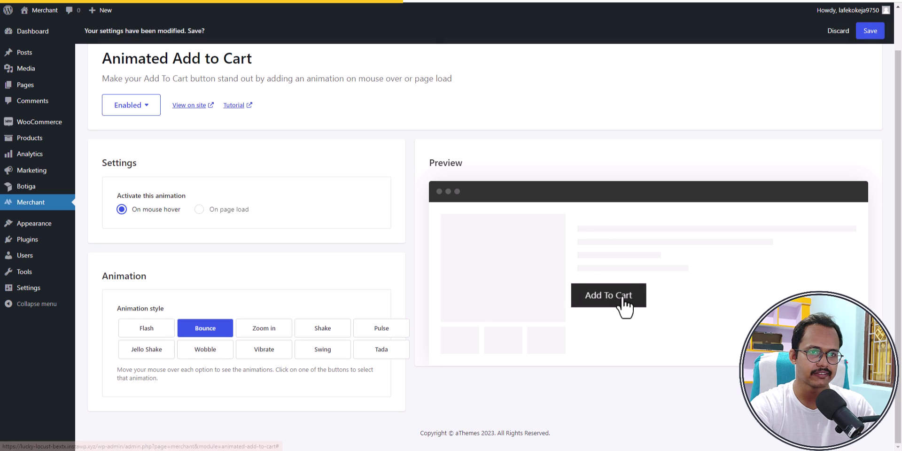
pyautogui.click(259, 328)
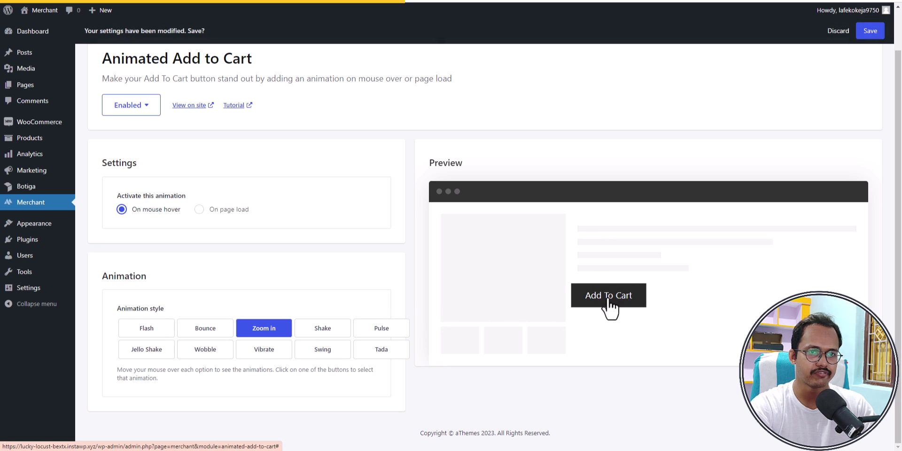
pyautogui.click(323, 333)
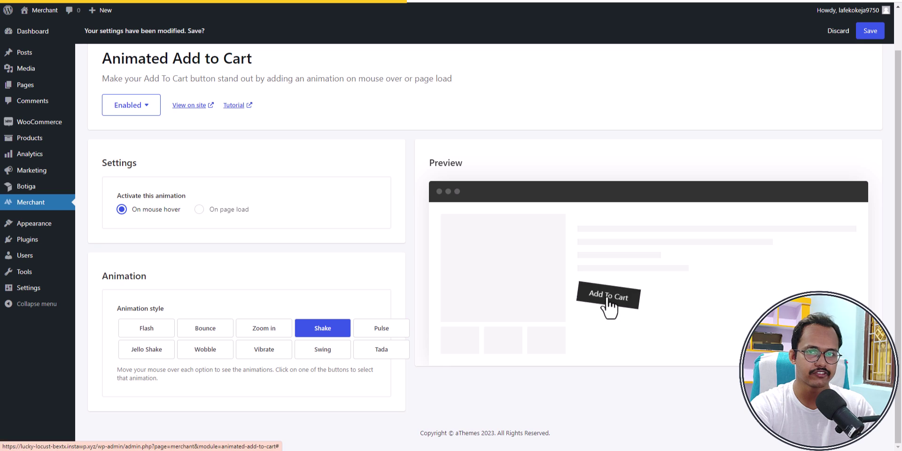
pyautogui.click(380, 331)
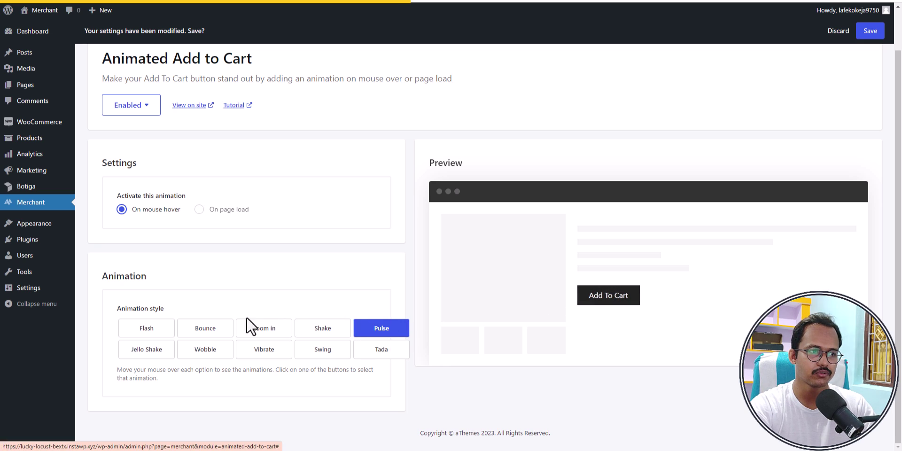
pyautogui.click(209, 328)
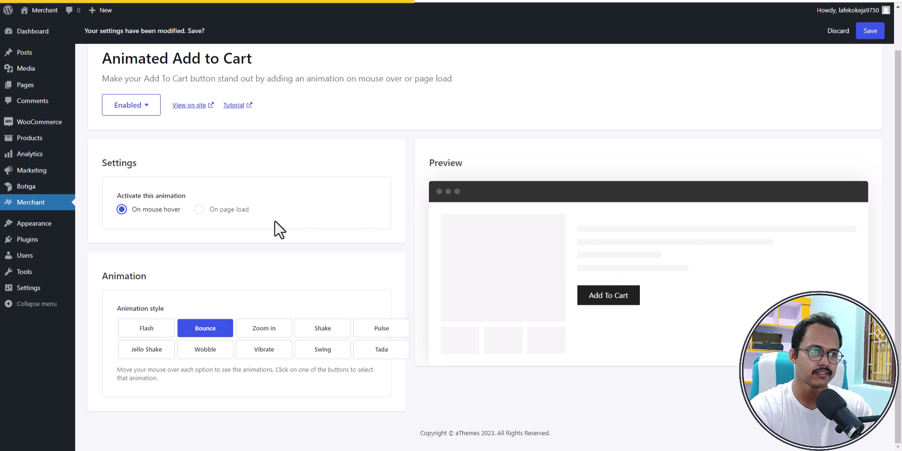
# - Open the Quick View module from the modules overview, look over its button settings and preview, and enable it
pyautogui.scroll(1, 140, 216)
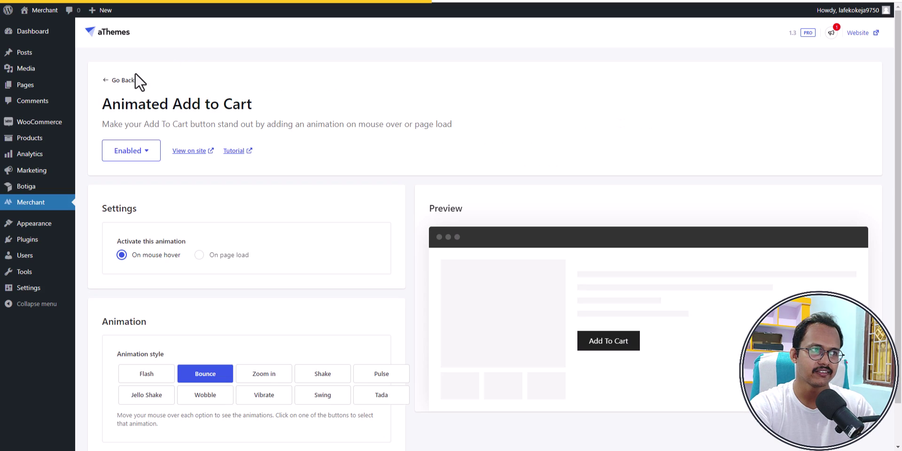
pyautogui.click(117, 81)
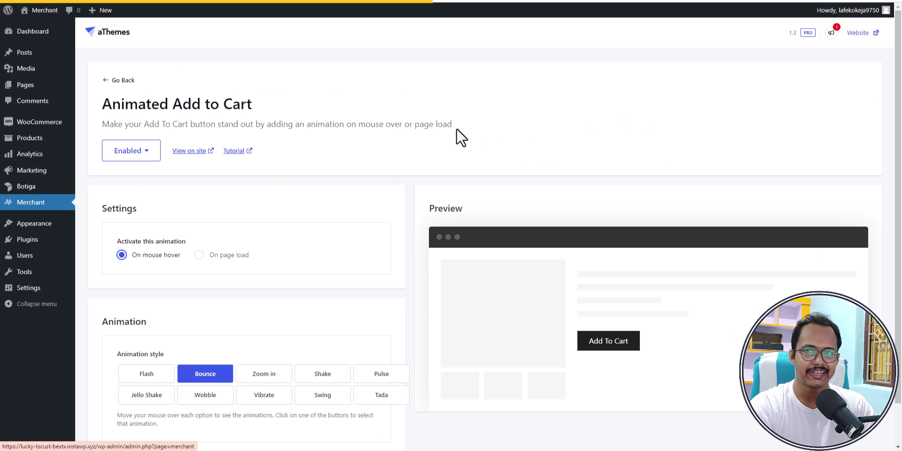
pyautogui.scroll(-2, 677, 247)
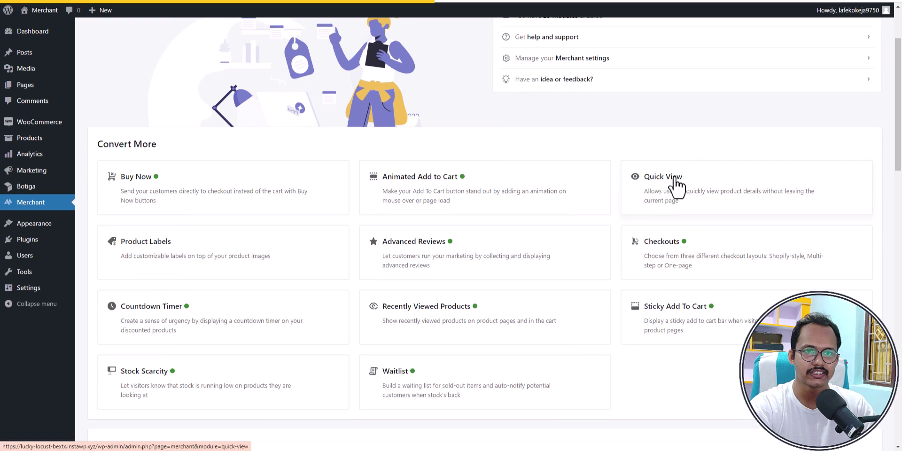
pyautogui.click(675, 177)
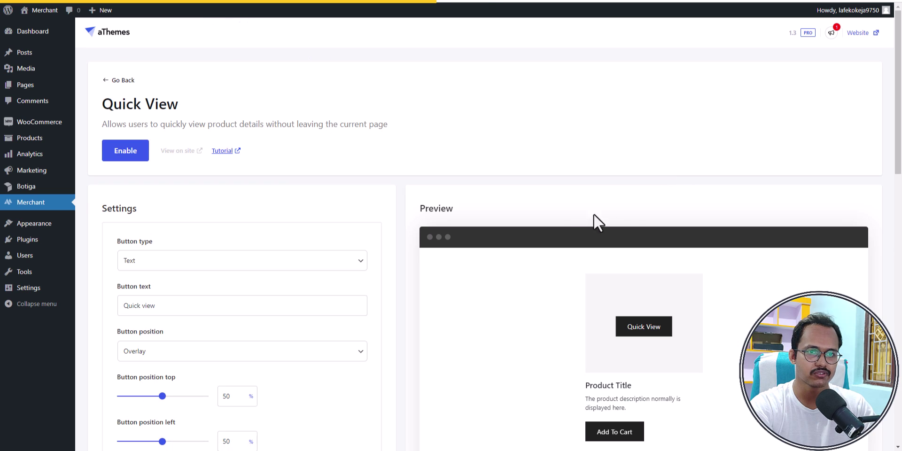
pyautogui.scroll(-2, 505, 296)
pyautogui.scroll(2, 640, 242)
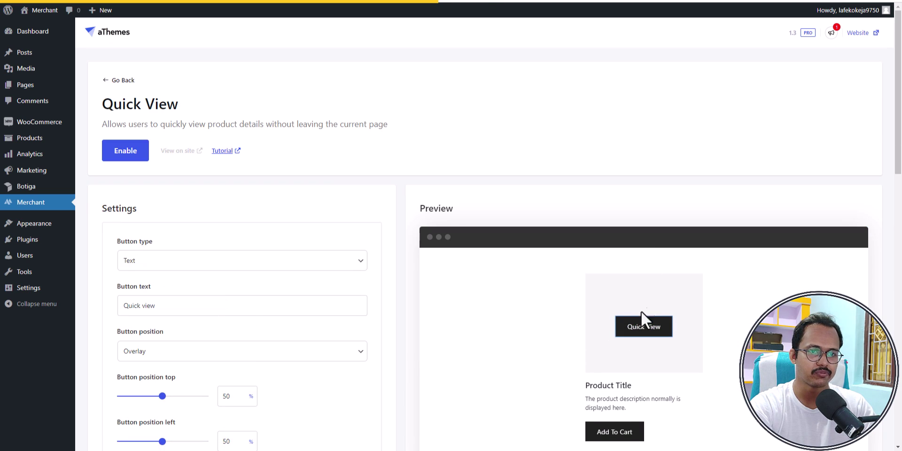
pyautogui.scroll(-2, 512, 328)
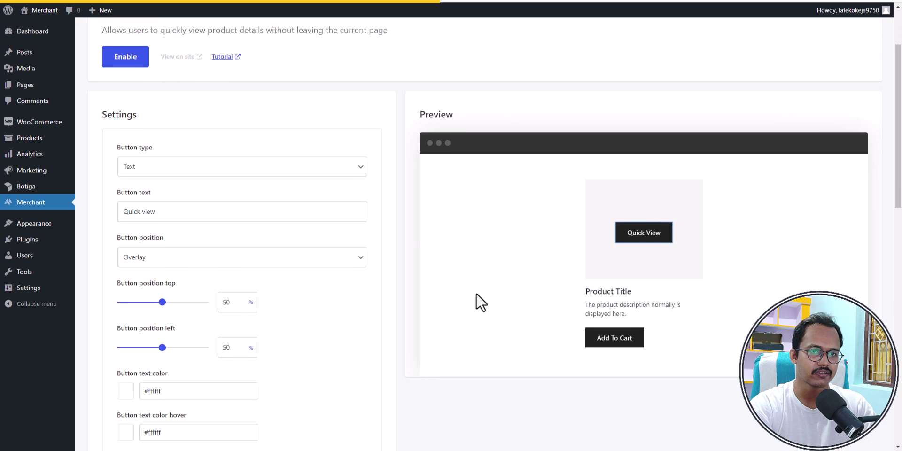
pyautogui.scroll(2, 479, 289)
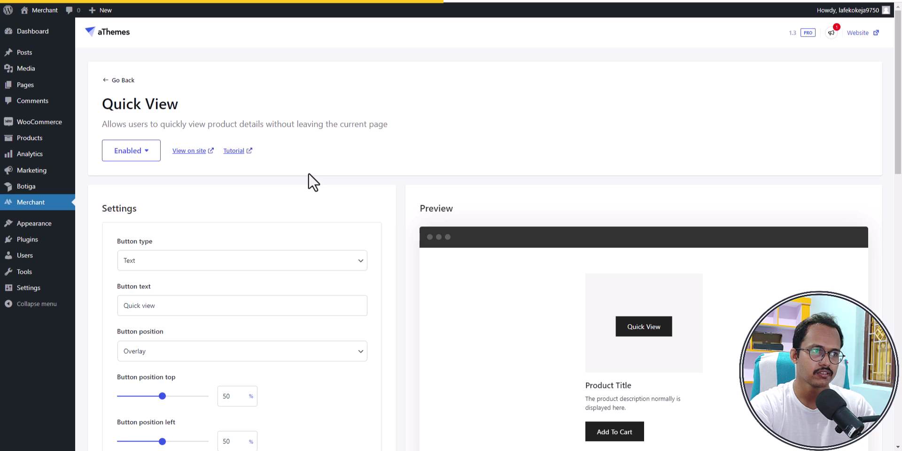
pyautogui.scroll(-5, 404, 277)
pyautogui.scroll(5, 403, 277)
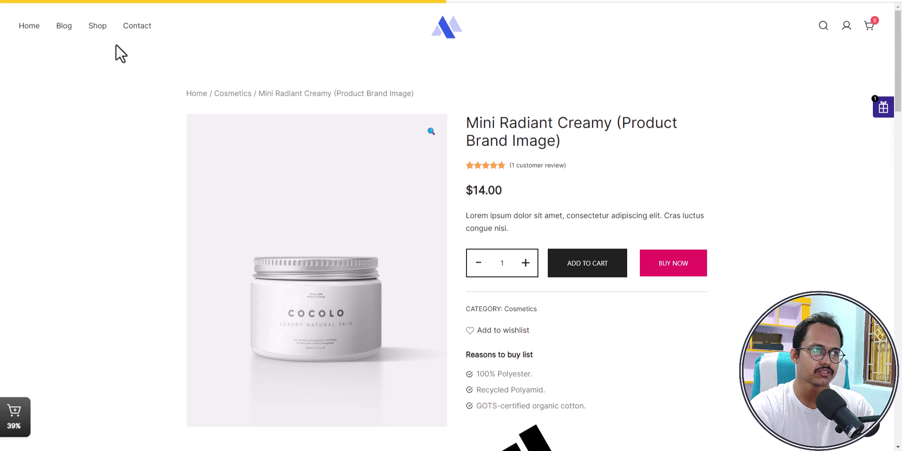
# - On the Shop page, look at the quick views of Mini Radiant Creamy and Rare Earth Deep Pore Minimizing Cleansing and close each one
pyautogui.click(98, 25)
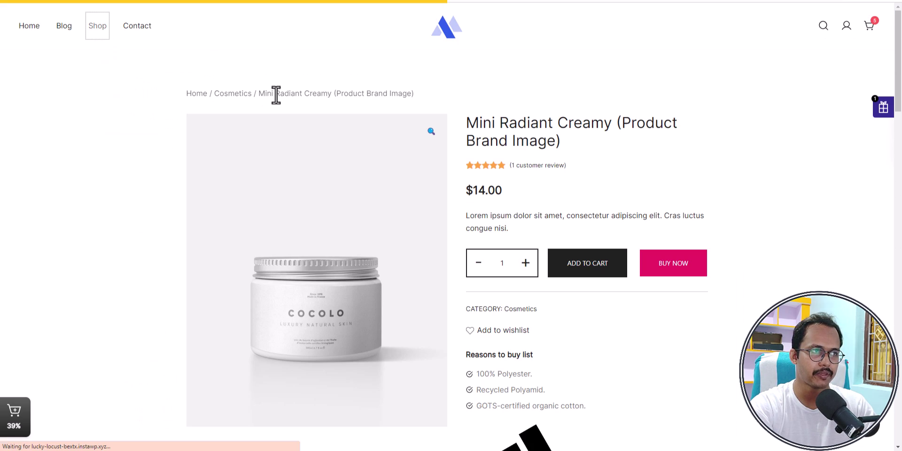
pyautogui.scroll(-10, 400, 216)
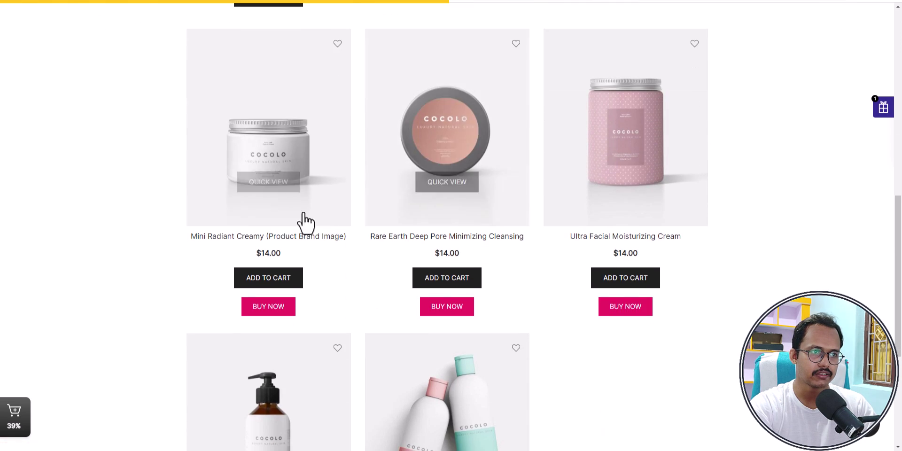
pyautogui.click(288, 185)
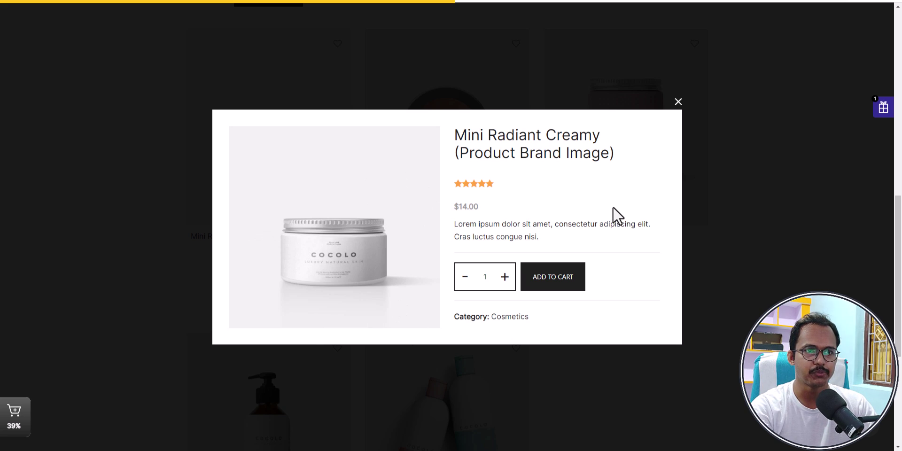
pyautogui.click(677, 102)
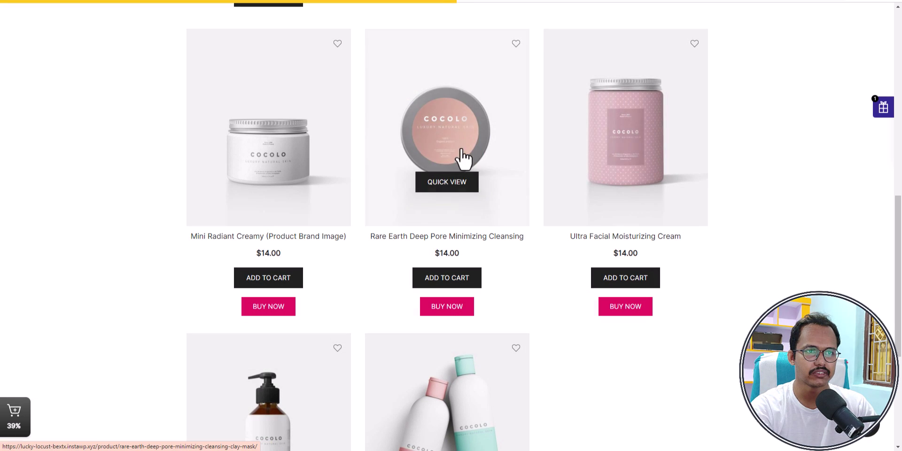
pyautogui.click(439, 185)
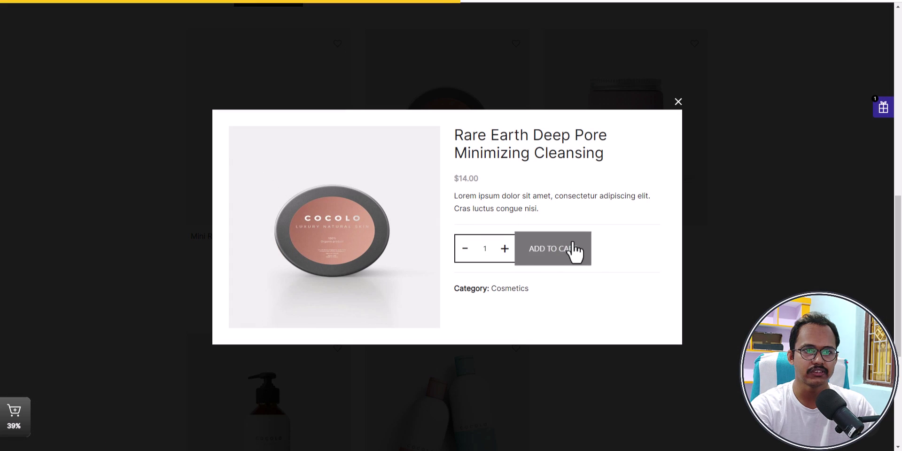
pyautogui.click(677, 102)
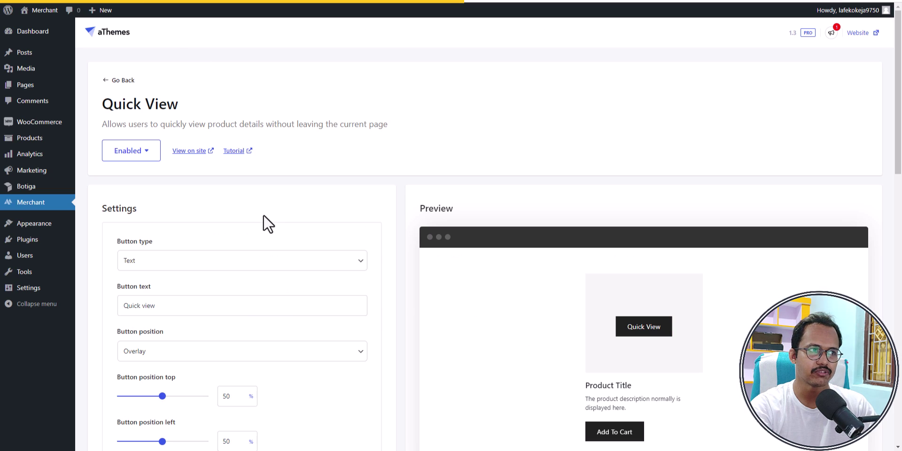
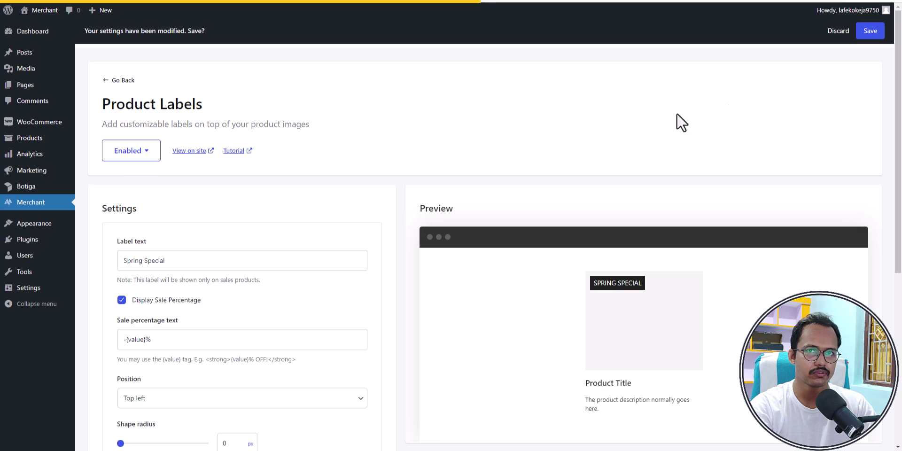
# - Save the modified Product Labels settings and look through the shop page's product images for labels
pyautogui.click(872, 32)
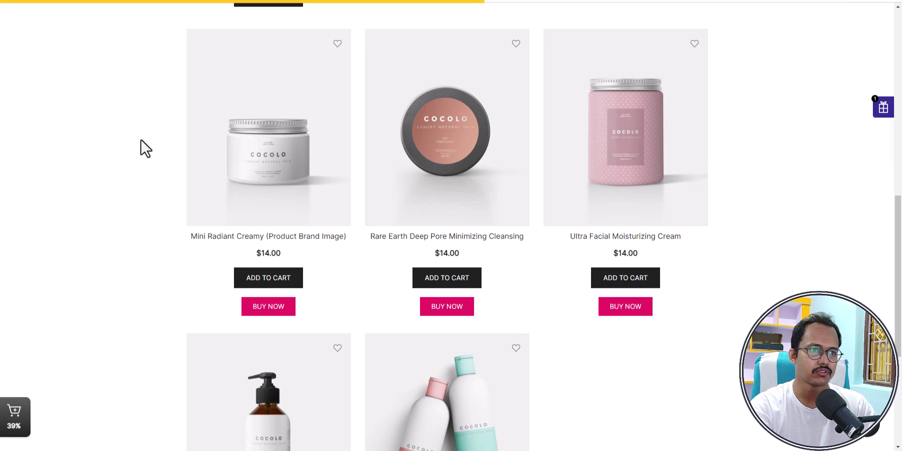
pyautogui.scroll(10, 142, 141)
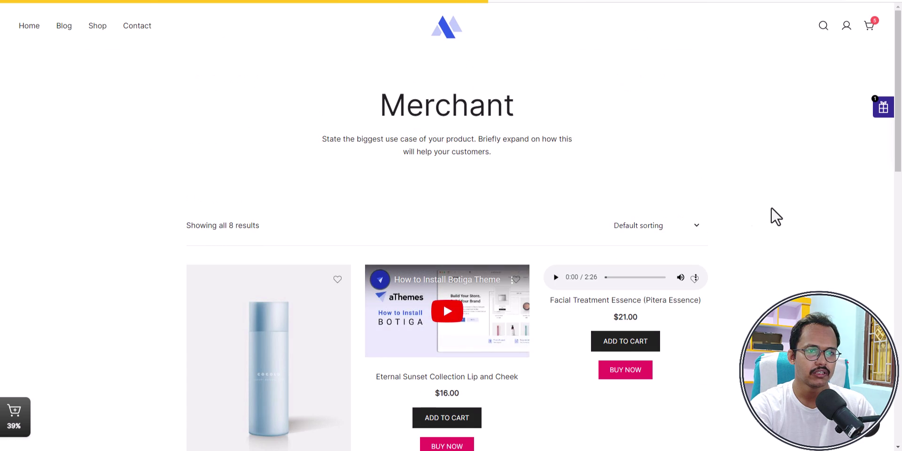
pyautogui.scroll(-10, 742, 215)
pyautogui.scroll(-5, 740, 209)
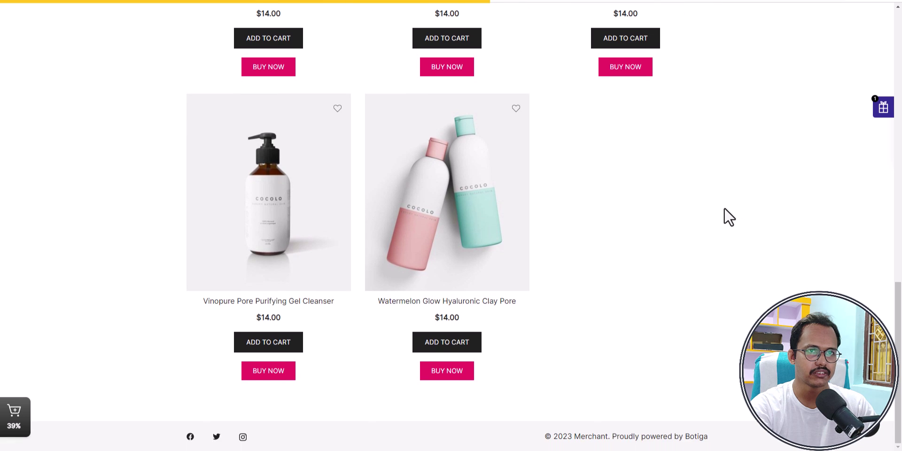
pyautogui.scroll(9, 726, 215)
pyautogui.scroll(2, 417, 249)
pyautogui.scroll(-7, 447, 261)
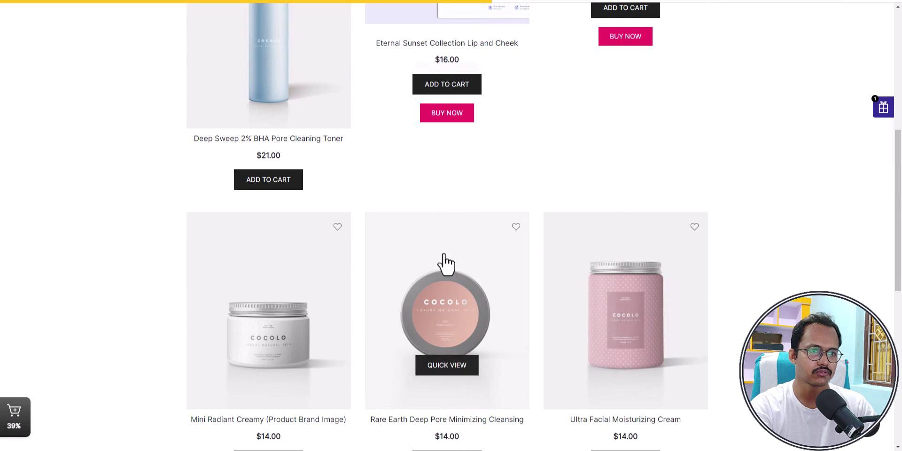
pyautogui.scroll(-5, 439, 258)
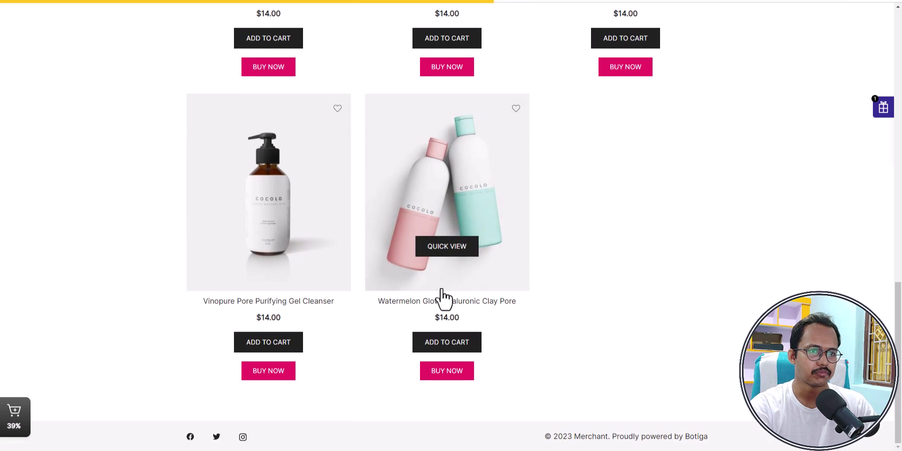
# - Open the Watermelon Glow Hyaluronic Clay Pore product for editing, set its sale price to $10 and update it
pyautogui.click(465, 176)
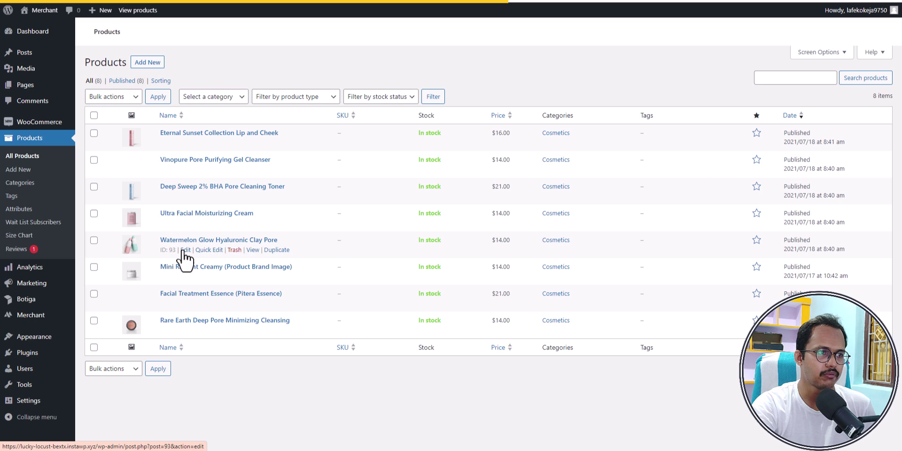
pyautogui.click(185, 250)
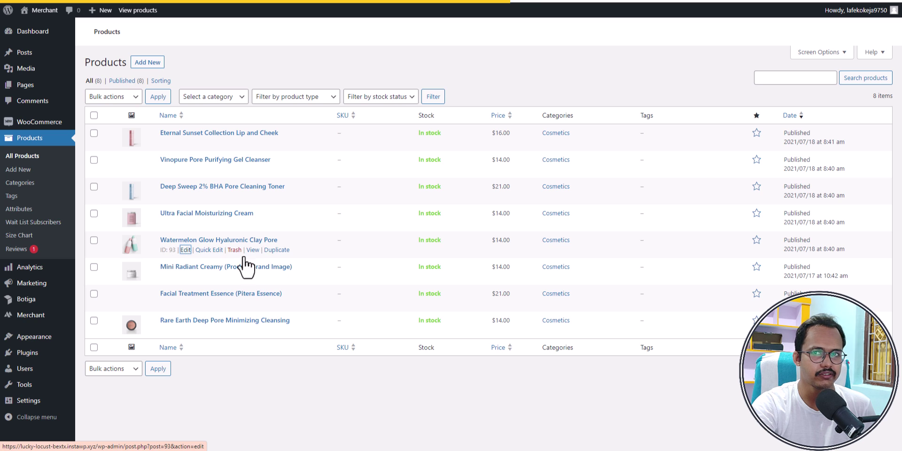
pyautogui.scroll(-4, 235, 382)
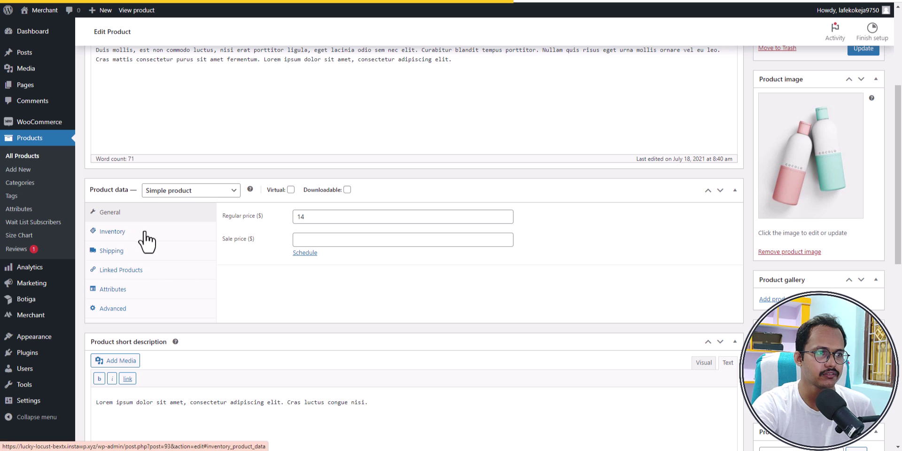
pyautogui.click(312, 239)
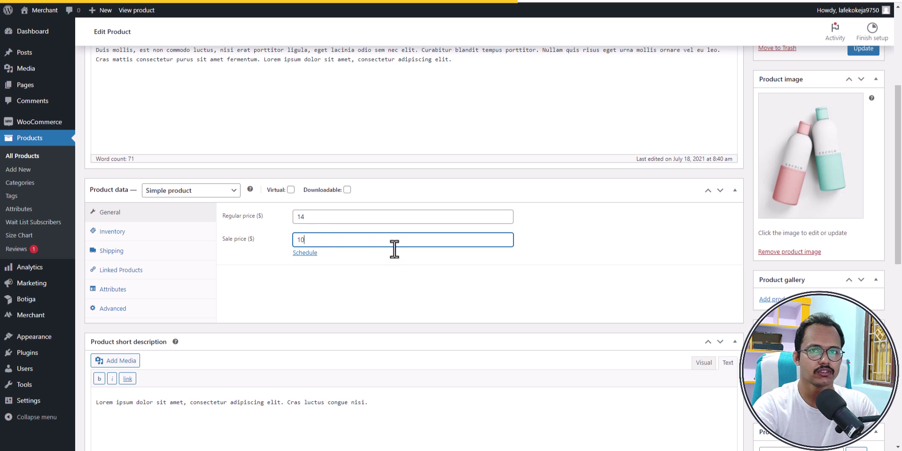
pyautogui.scroll(4, 597, 277)
pyautogui.click(863, 235)
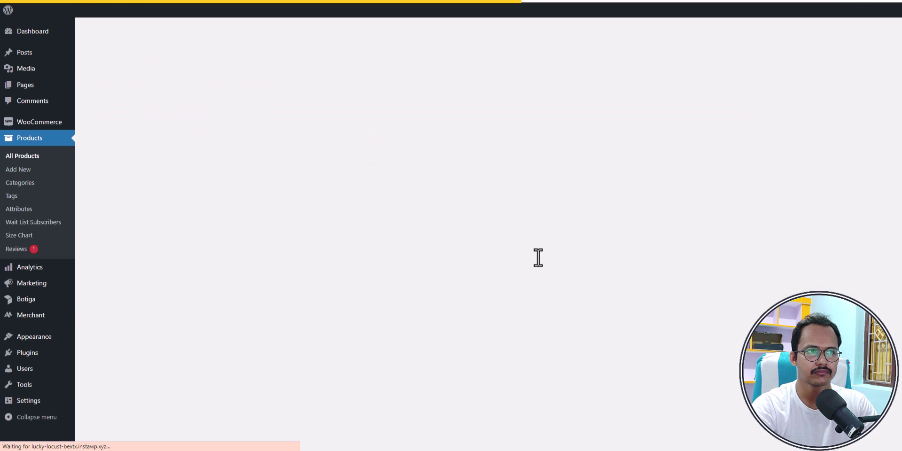
# - Check the Watermelon Glow Hyaluronic Clay Pore sale price and discount label on its product page and on the Shop page
pyautogui.scroll(-5, 469, 265)
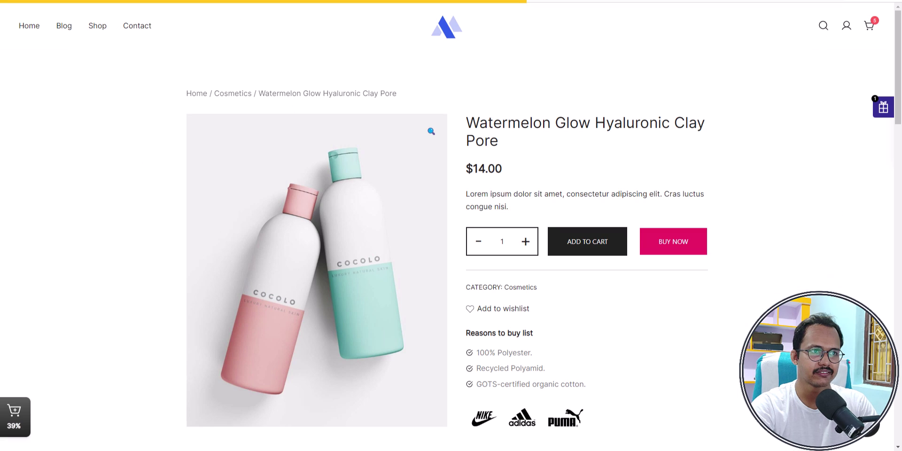
pyautogui.click(40, 3)
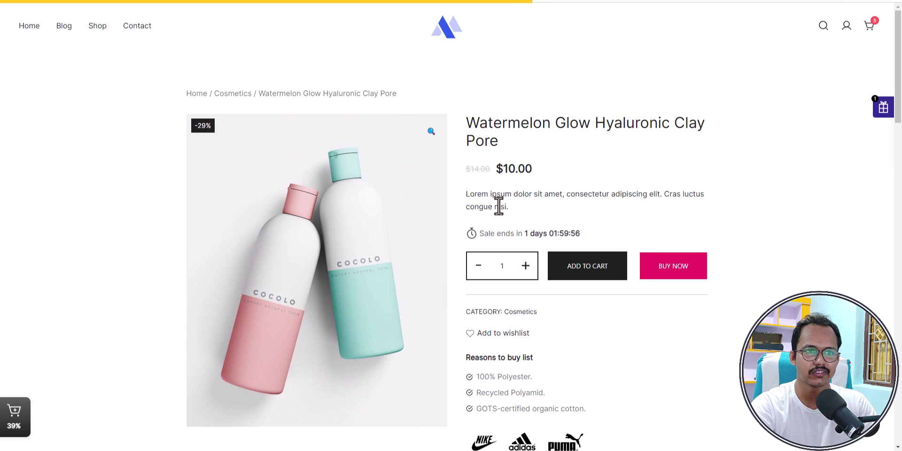
pyautogui.moveTo(471, 170); pyautogui.dragTo(570, 179)
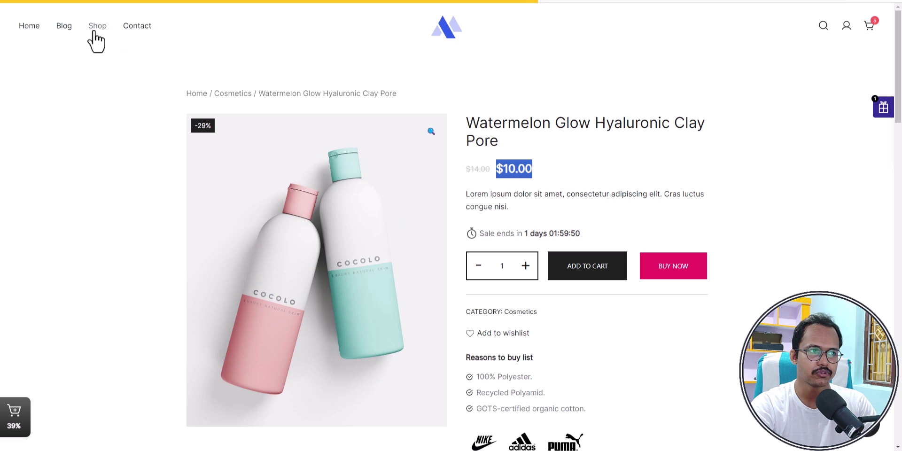
pyautogui.click(94, 32)
pyautogui.scroll(-3, 378, 209)
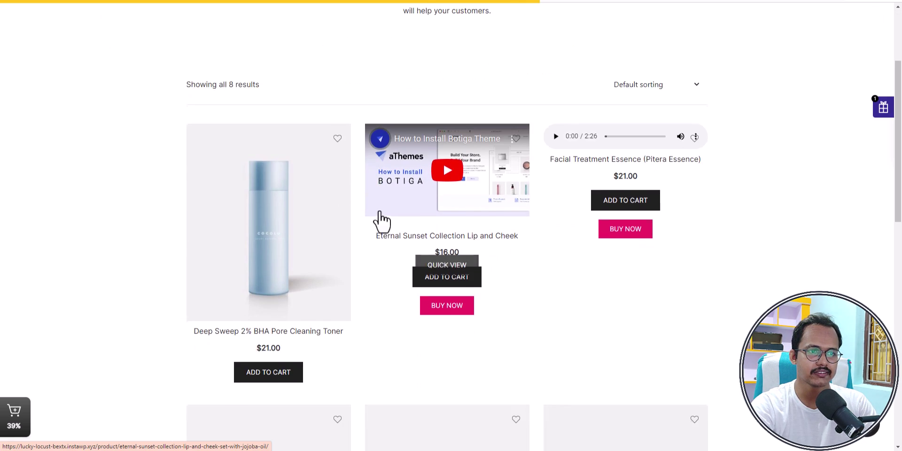
pyautogui.scroll(-10, 379, 211)
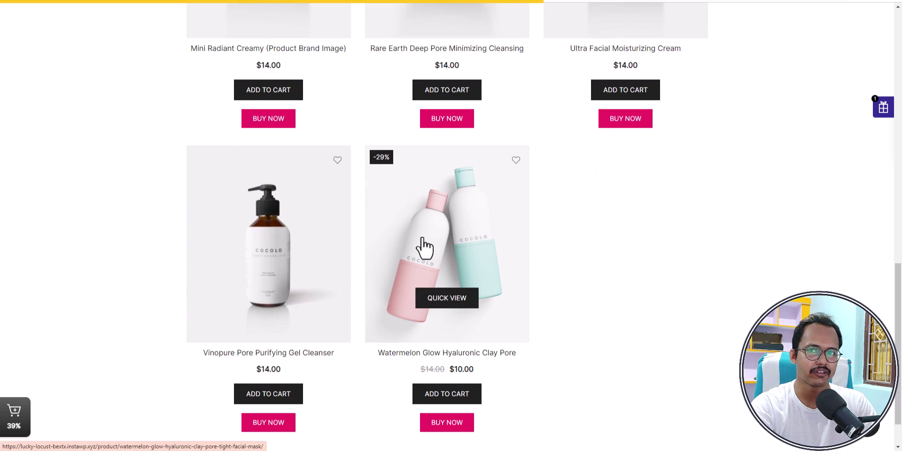
# - Return to the Merchant modules overview, open the Checkouts module and look over the Shopify multi step layout preview
pyautogui.click(127, 0)
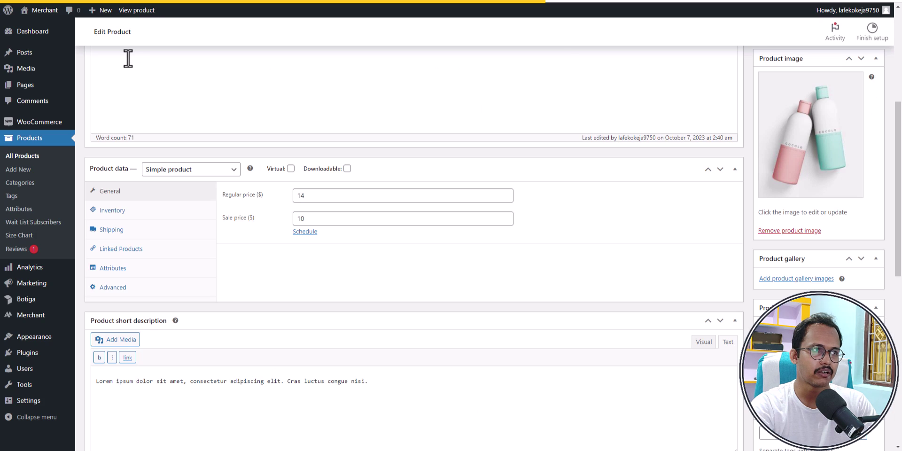
pyautogui.scroll(4, 137, 94)
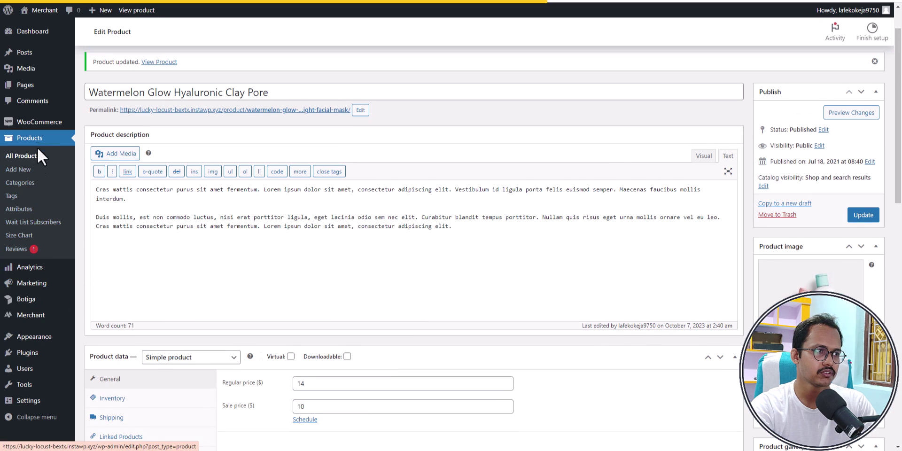
pyautogui.click(36, 316)
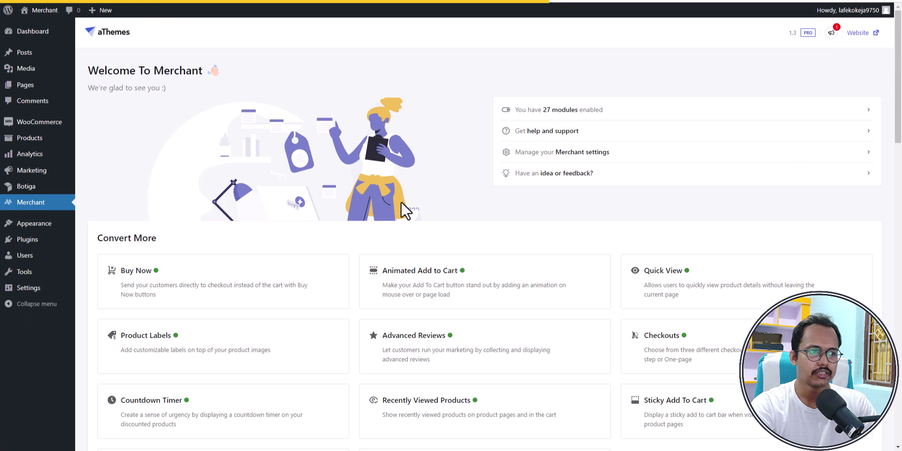
pyautogui.scroll(-4, 408, 202)
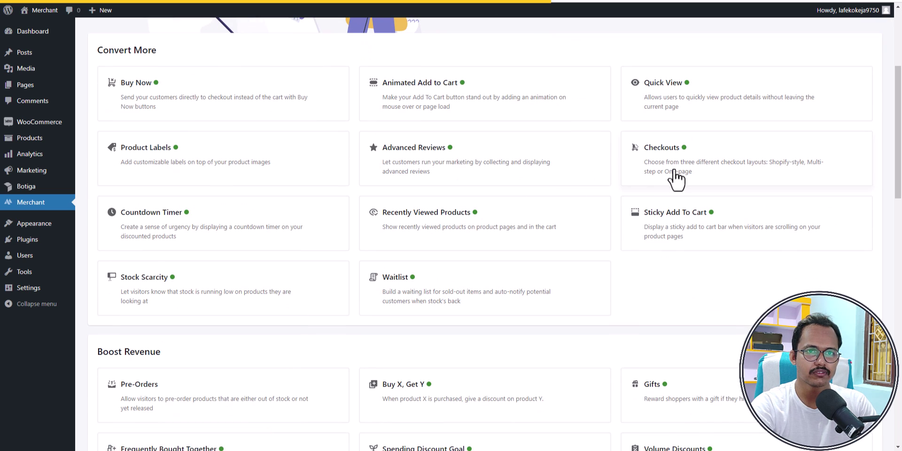
pyautogui.click(677, 152)
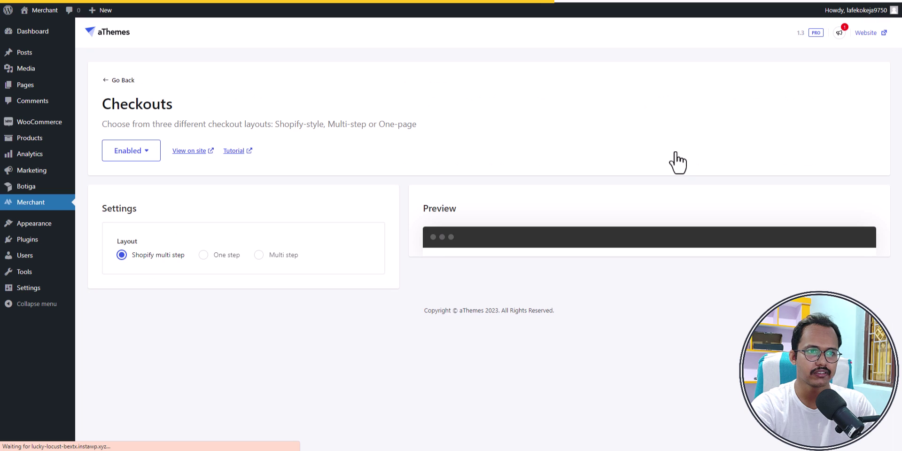
pyautogui.scroll(-3, 604, 216)
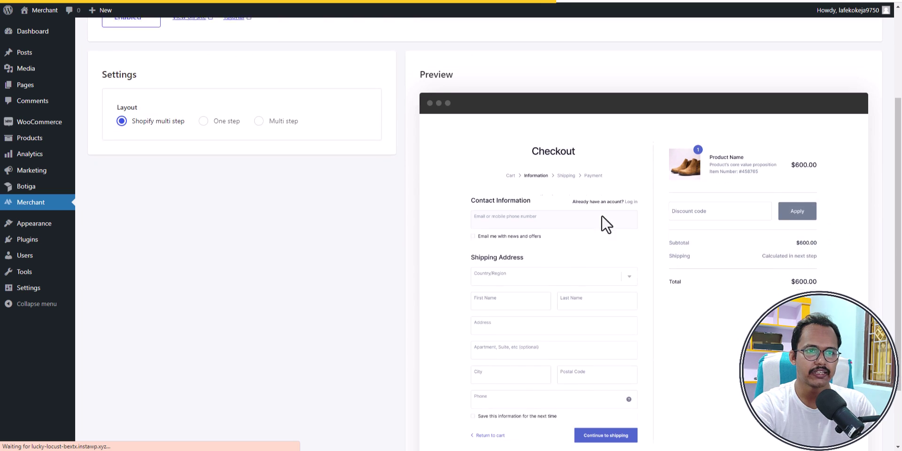
pyautogui.scroll(2, 649, 287)
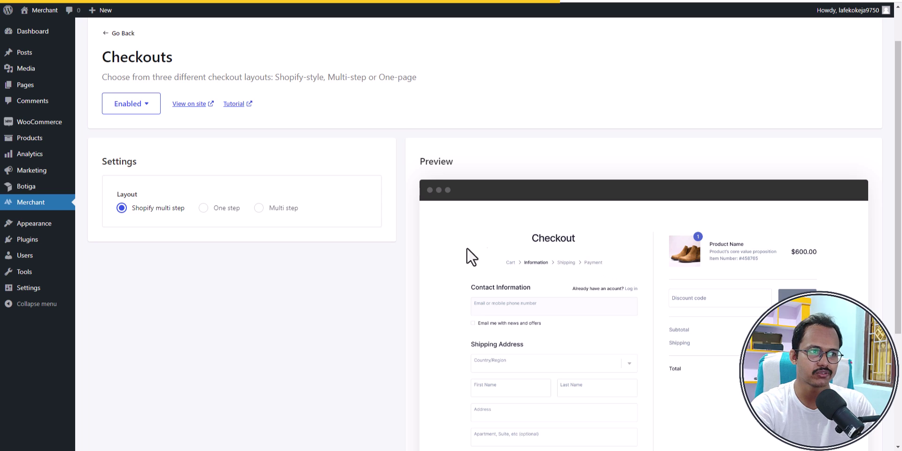
pyautogui.scroll(-2, 597, 193)
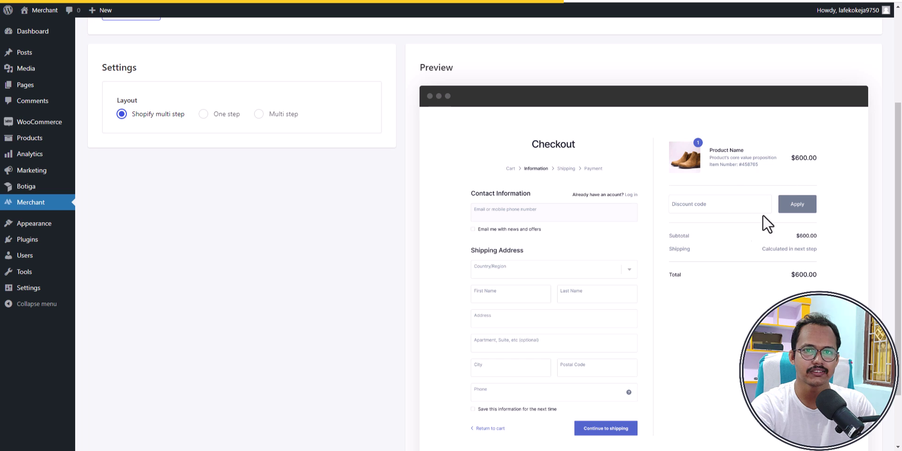
# - Preview the One step checkout layout, switch the layout to Multi step and save the settings
pyautogui.click(205, 115)
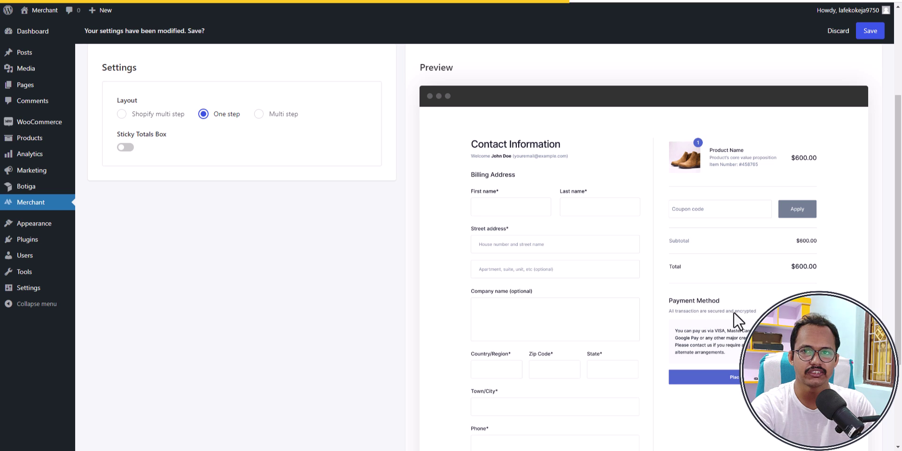
pyautogui.click(270, 115)
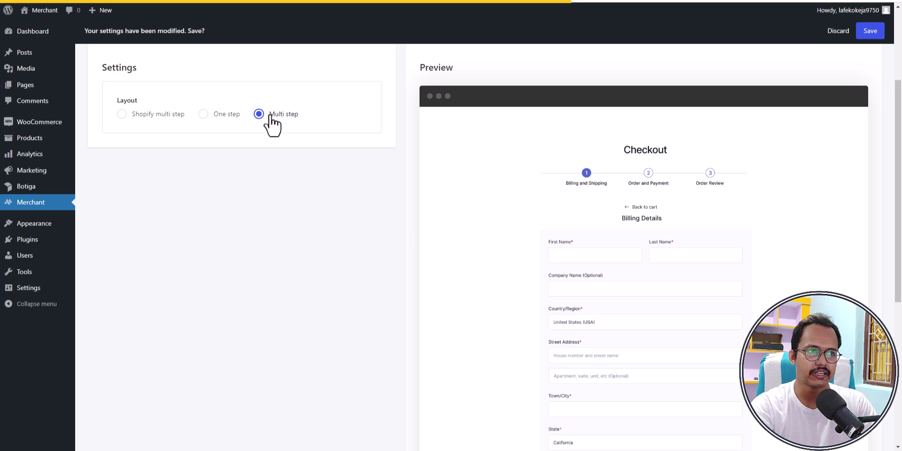
pyautogui.scroll(-4, 677, 306)
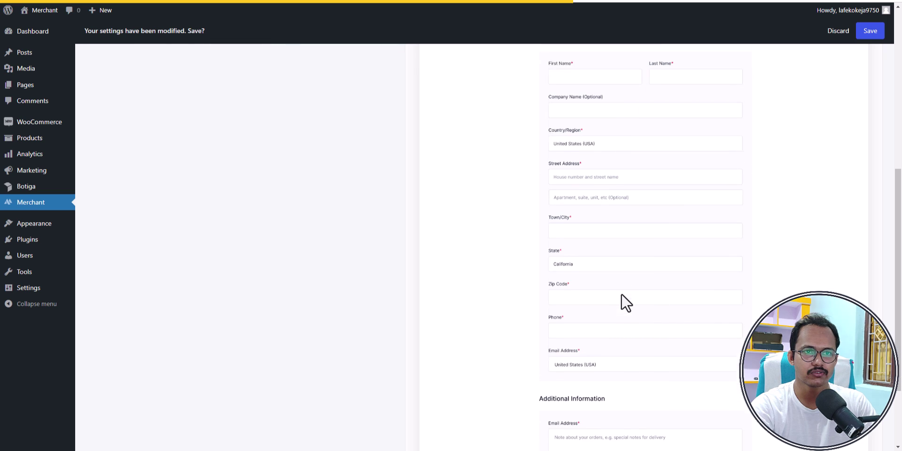
pyautogui.scroll(4, 621, 294)
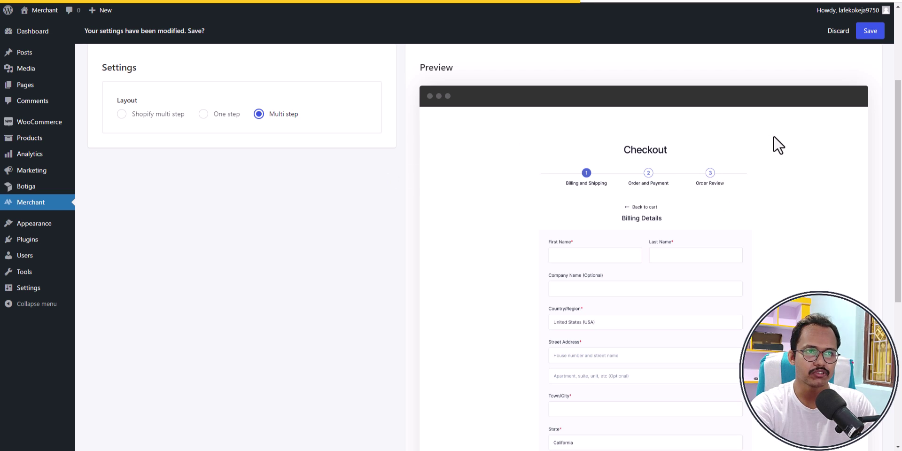
pyautogui.scroll(3, 773, 144)
pyautogui.click(868, 32)
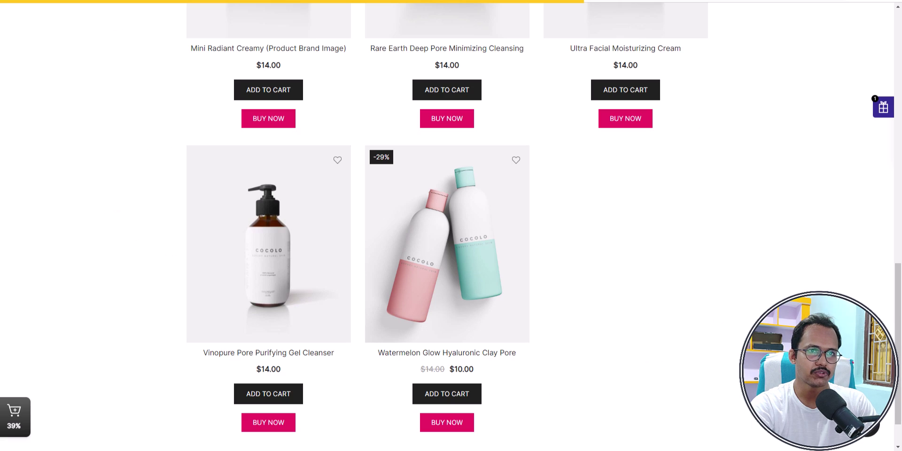
# - Go from the storefront's cart to the checkout page and look over the multi-step billing form
pyautogui.scroll(10, 778, 173)
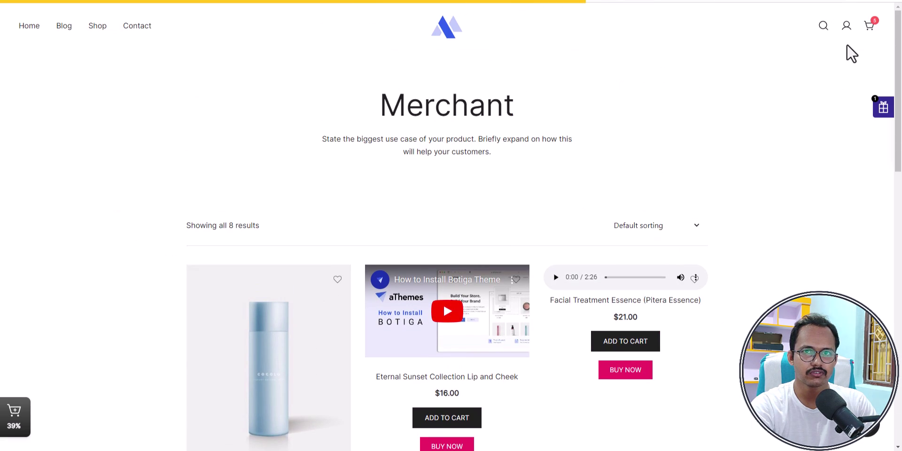
pyautogui.moveTo(870, 28)
pyautogui.click(785, 255)
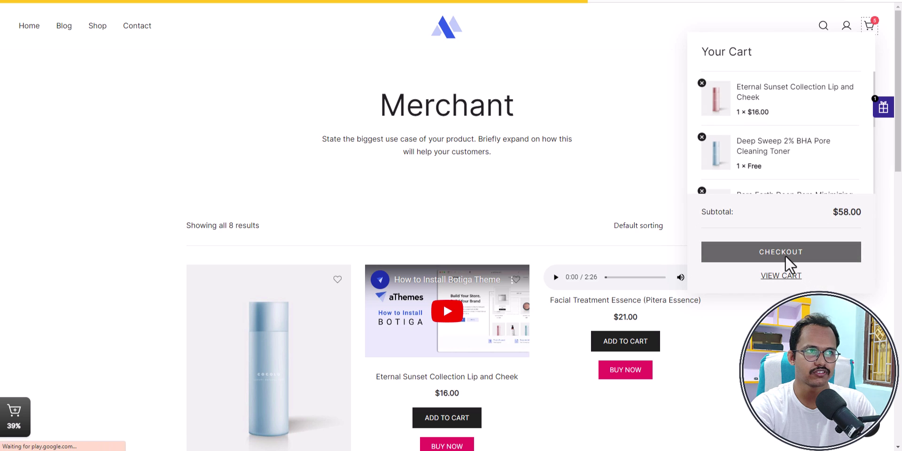
pyautogui.scroll(-10, 737, 230)
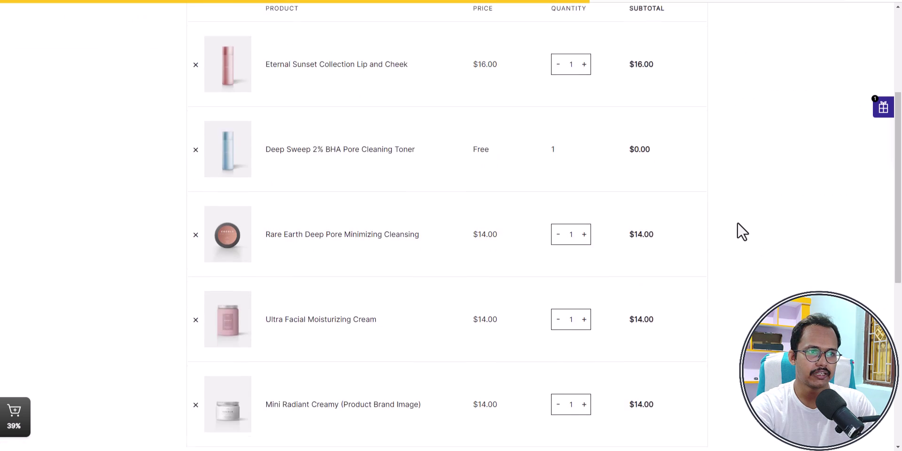
pyautogui.scroll(-2, 733, 249)
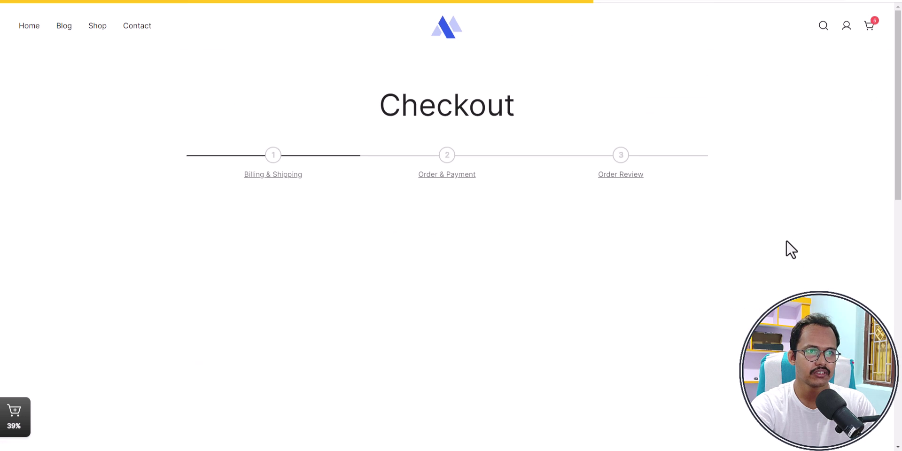
pyautogui.scroll(-3, 782, 244)
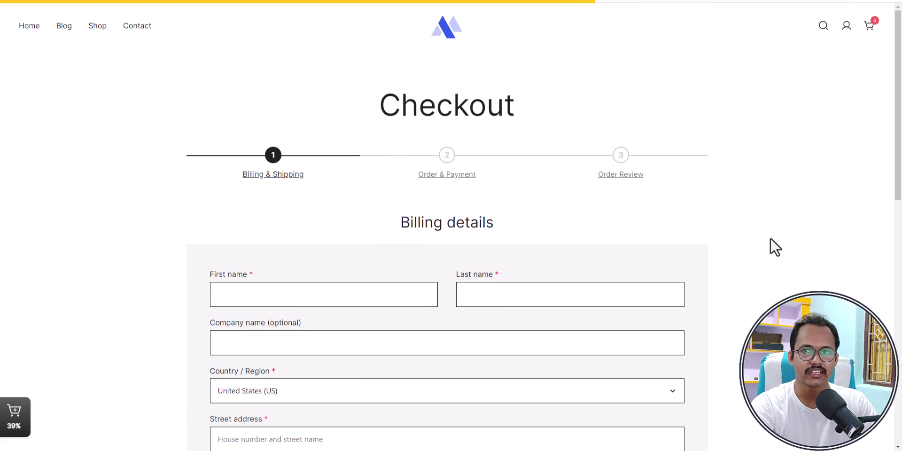
pyautogui.scroll(-5, 755, 252)
pyautogui.scroll(-7, 758, 250)
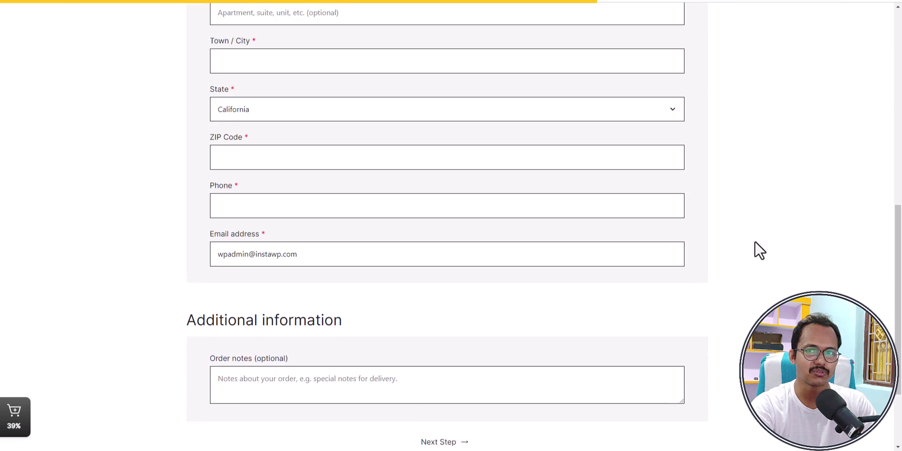
pyautogui.scroll(10, 752, 249)
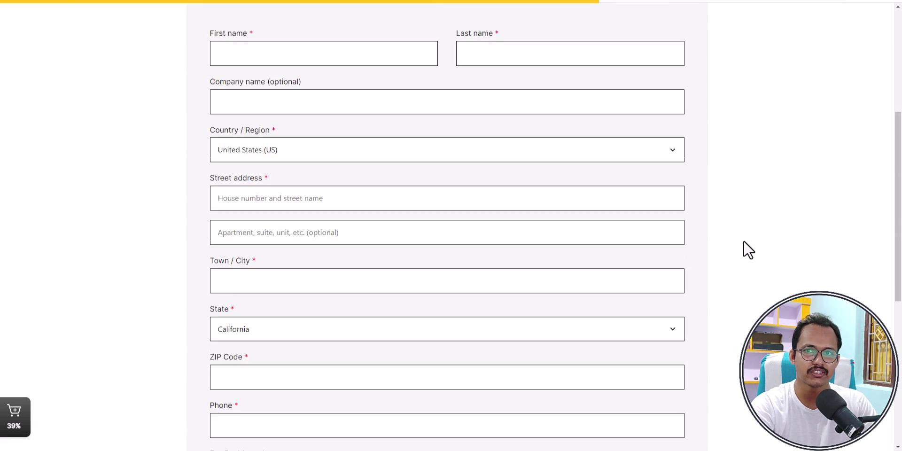
pyautogui.scroll(-3, 760, 243)
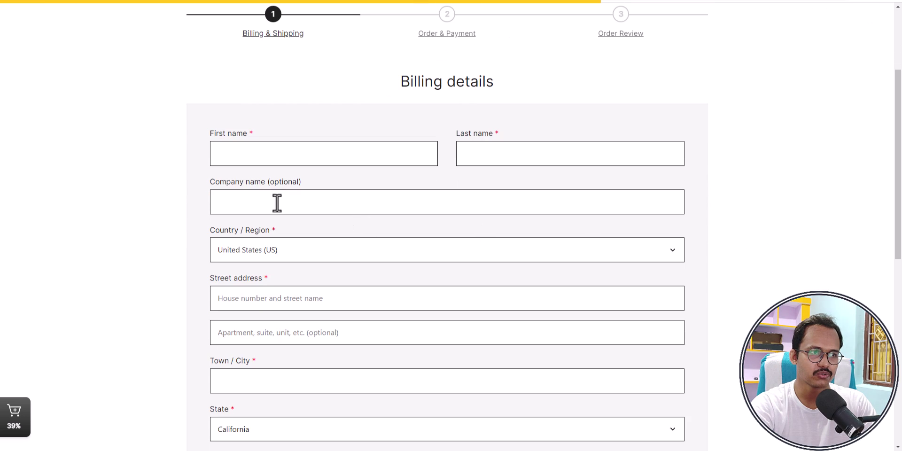
# - Fill in the first name, last name, company name and both street address lines in the billing details
pyautogui.click(259, 155)
pyautogui.write('ddd')
pyautogui.click(474, 157)
pyautogui.write('ddd')
pyautogui.click(323, 196)
pyautogui.click(283, 305)
pyautogui.write('dd')
pyautogui.click(262, 332)
pyautogui.write('dfgf')
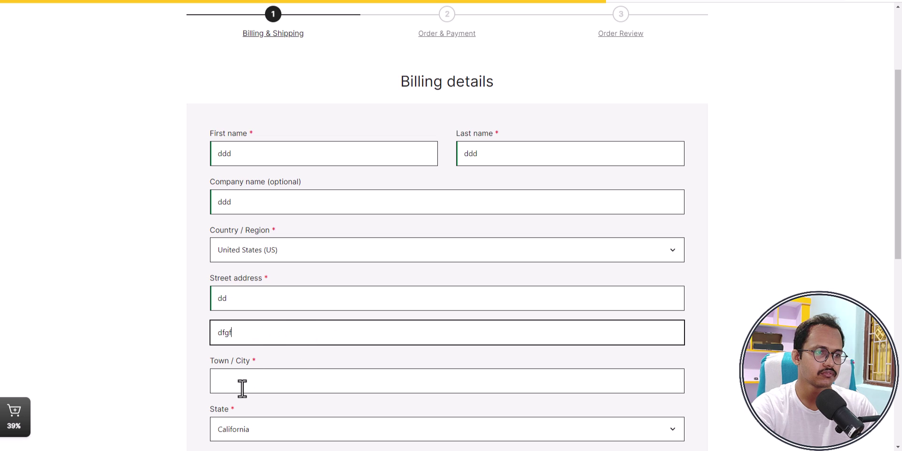
# - Fill in the billing town, ZIP code and phone number, and continue to the Order & Payment step
pyautogui.scroll(-2, 249, 352)
pyautogui.click(268, 284)
pyautogui.write('fff')
pyautogui.scroll(-3, 282, 329)
pyautogui.click(266, 243)
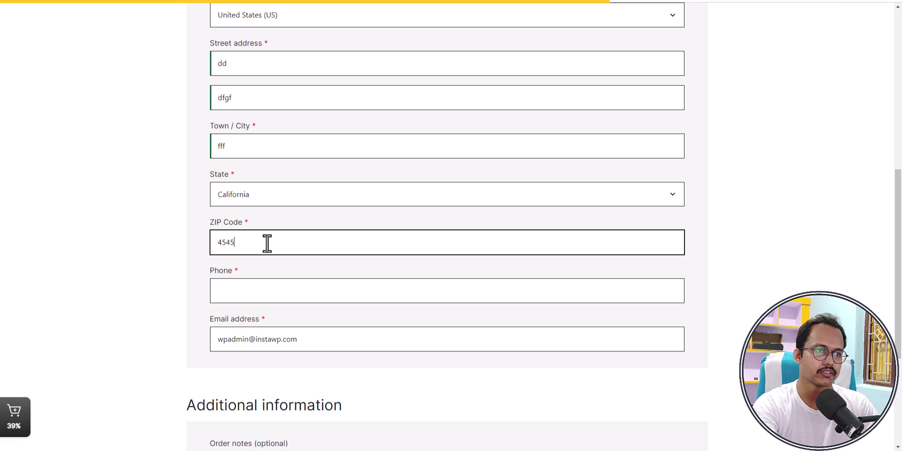
pyautogui.click(241, 297)
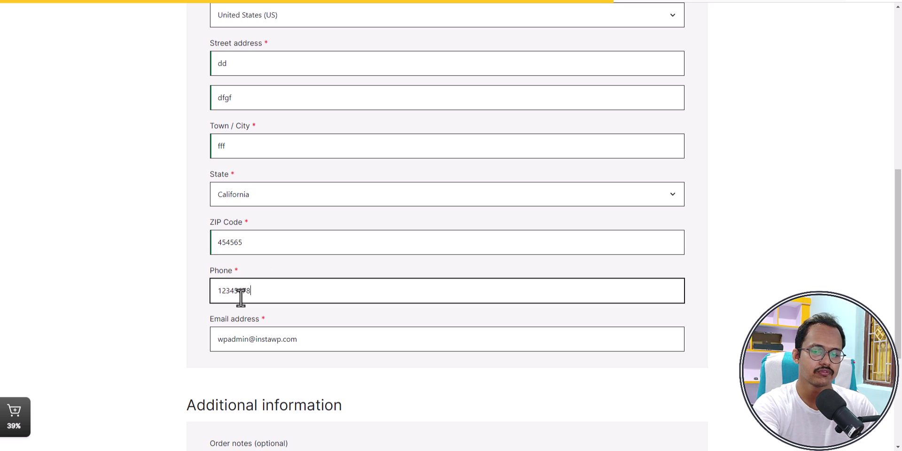
pyautogui.write('1234567890')
pyautogui.scroll(-4, 241, 297)
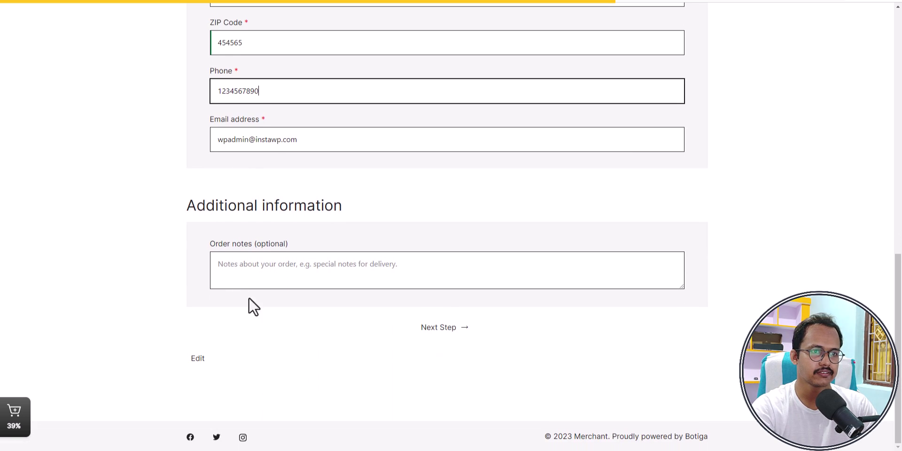
pyautogui.click(441, 327)
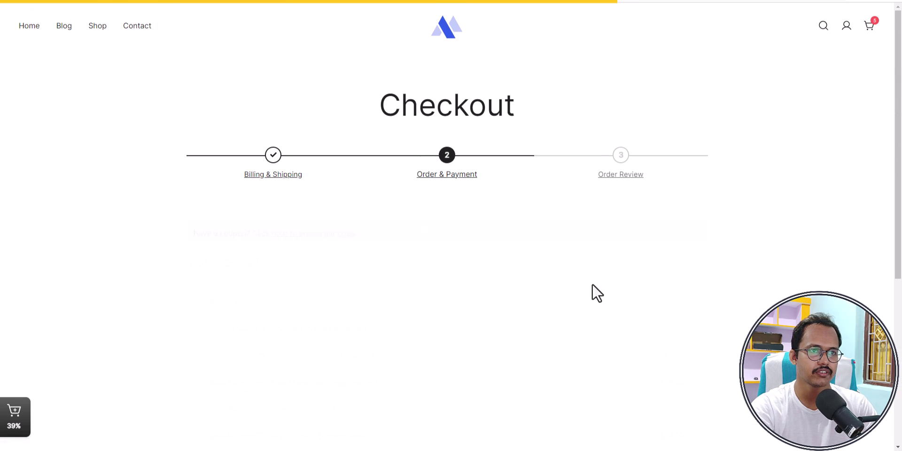
# - Look over the order items and payment option, and continue to the Order Review step
pyautogui.scroll(-2, 379, 263)
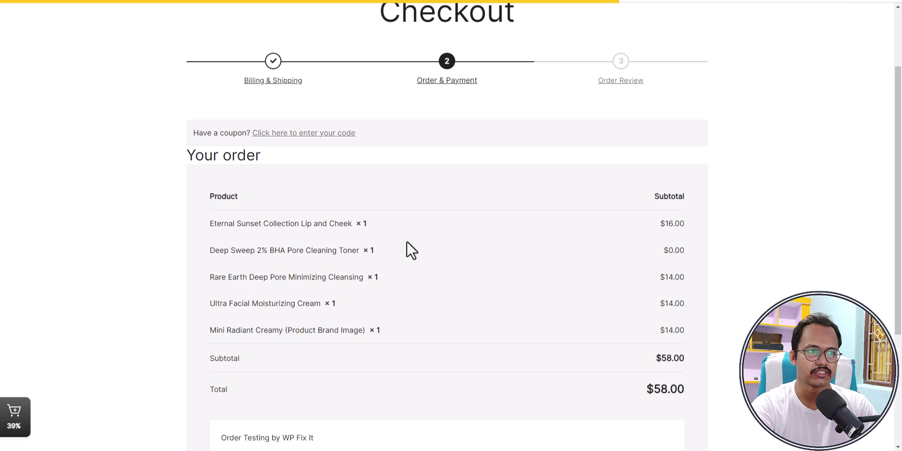
pyautogui.scroll(-3, 422, 235)
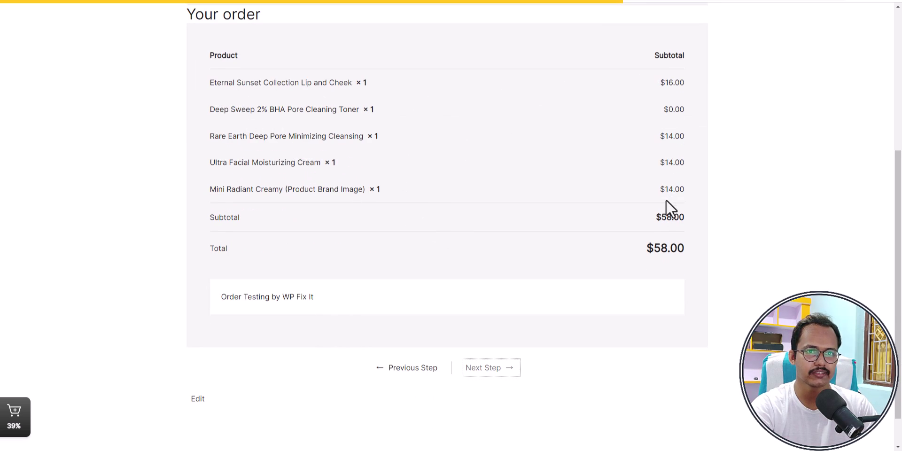
pyautogui.scroll(-1, 470, 316)
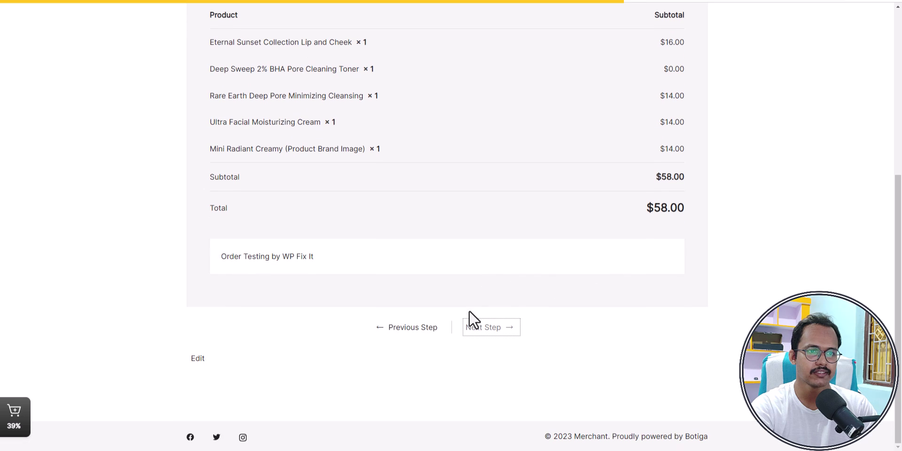
pyautogui.click(493, 342)
pyautogui.scroll(-3, 428, 153)
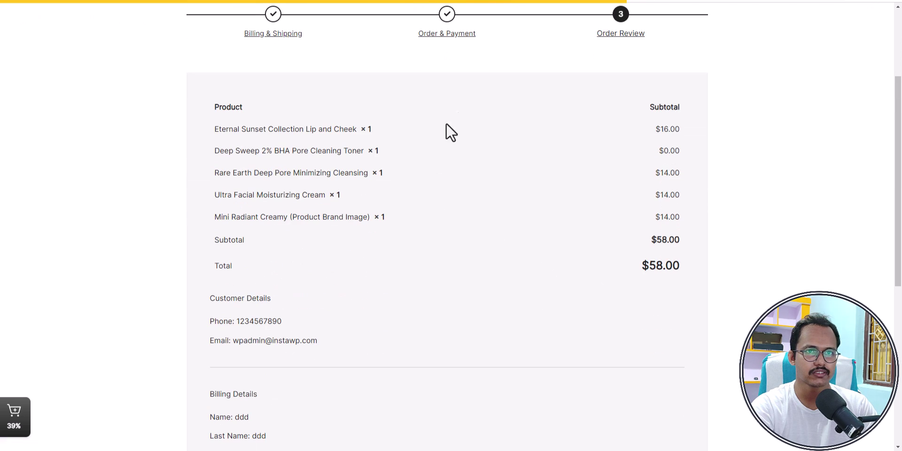
# - Look over the ordered items and billing details in the Order Review step, and return to the storefront's shop page
pyautogui.scroll(-7, 440, 222)
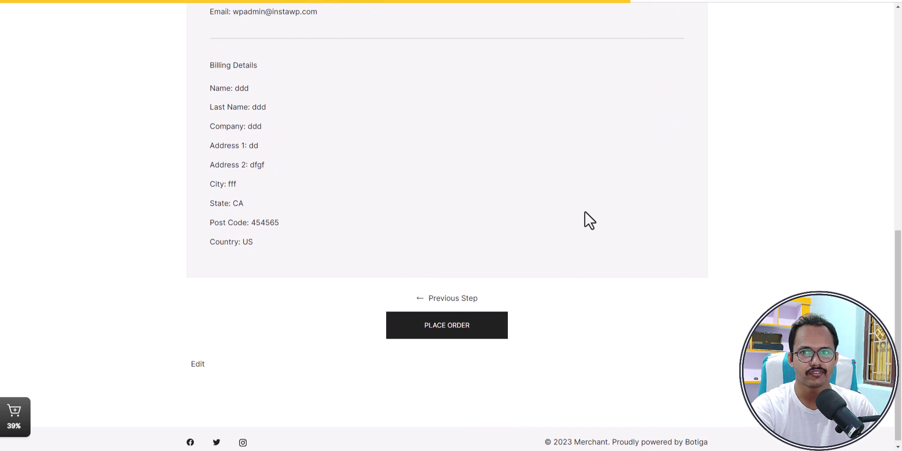
pyautogui.scroll(15, 585, 232)
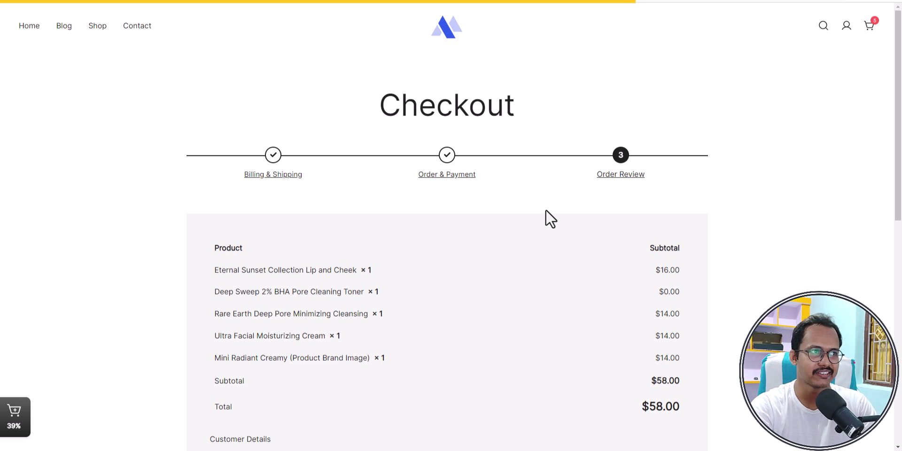
pyautogui.click(103, 27)
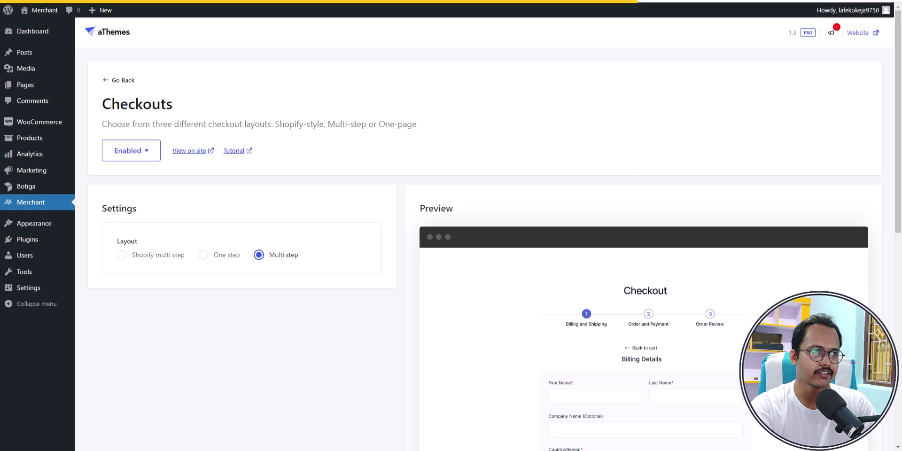
# - Go back to the Merchant module list, open the Recently Viewed Products module and look over its settings
pyautogui.click(109, 78)
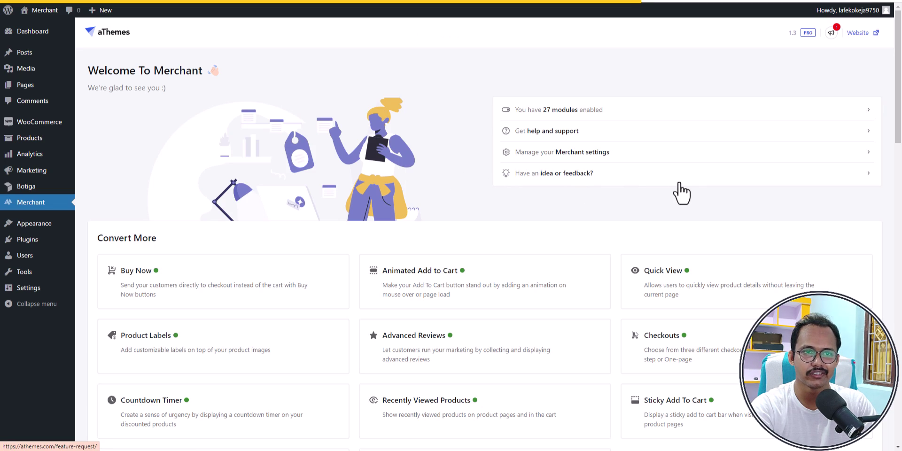
pyautogui.scroll(-3, 674, 191)
pyautogui.scroll(-2, 737, 324)
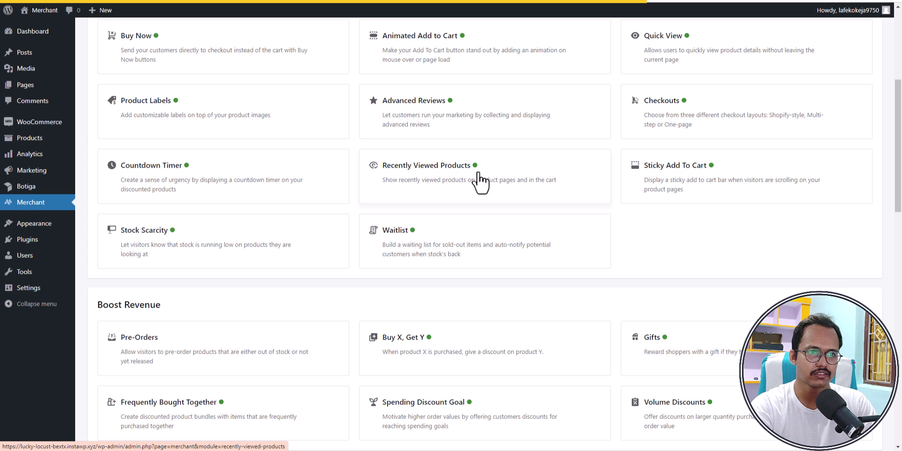
pyautogui.click(515, 195)
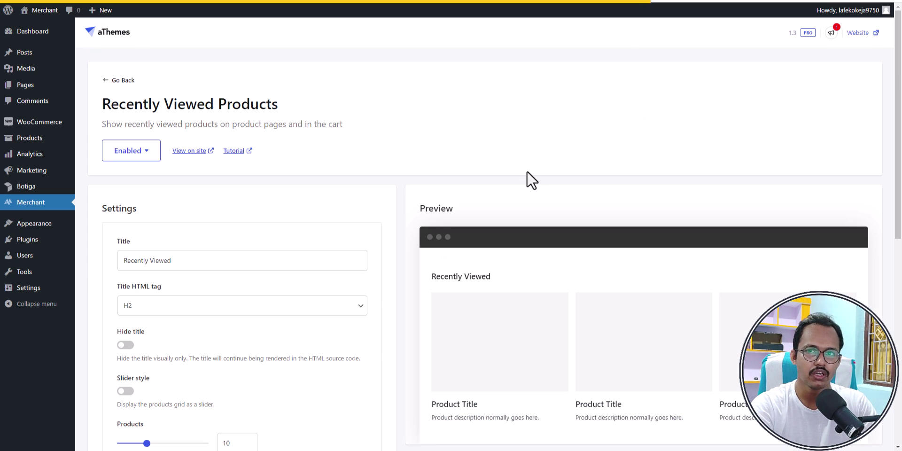
pyautogui.scroll(-3, 463, 288)
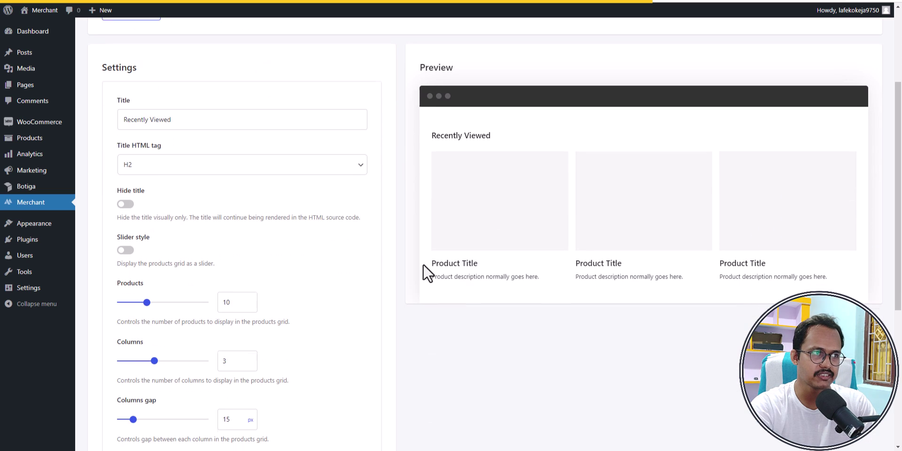
pyautogui.scroll(3, 278, 207)
pyautogui.scroll(-3, 620, 317)
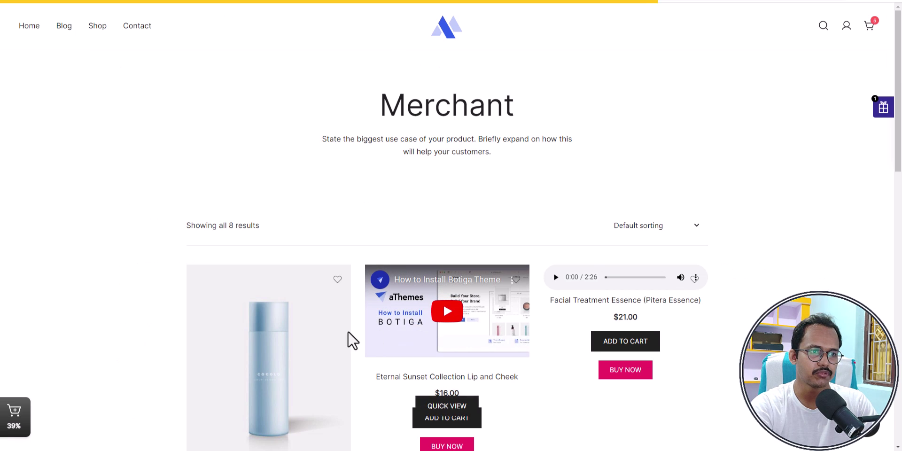
# - Open the Mini Radiant Creamy product from the storefront's shop page and find its Recently Viewed section
pyautogui.scroll(-7, 331, 324)
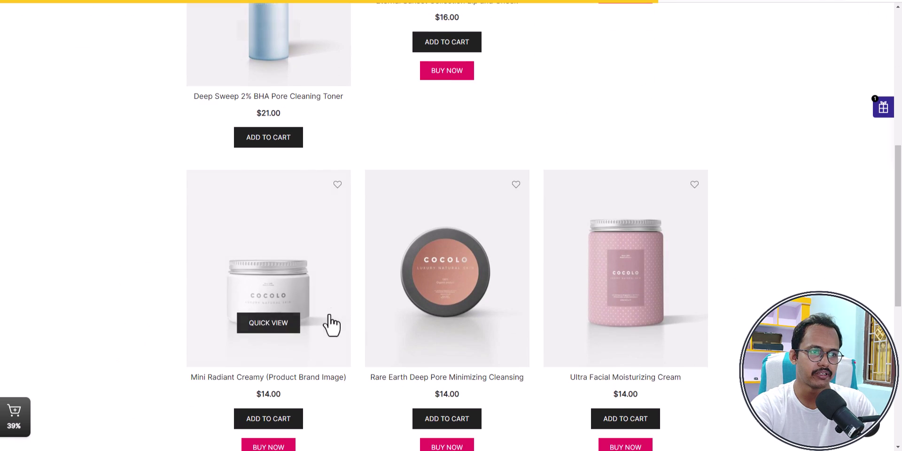
pyautogui.scroll(-3, 310, 322)
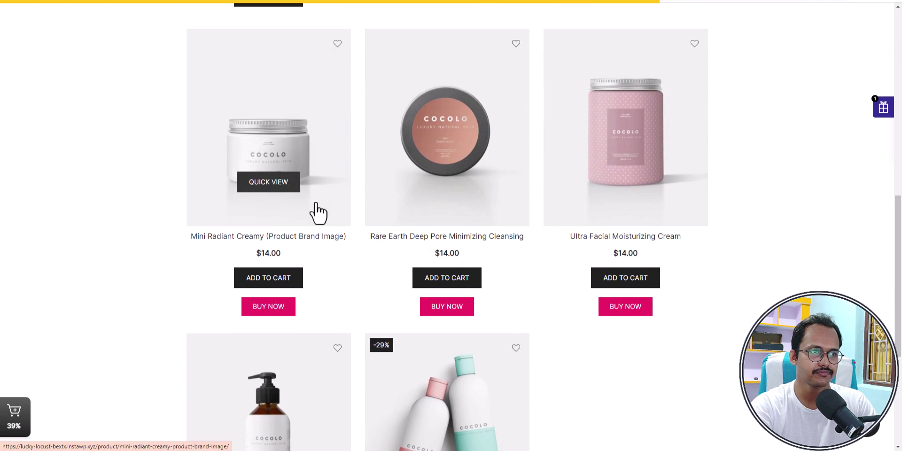
pyautogui.click(315, 213)
pyautogui.scroll(-10, 594, 268)
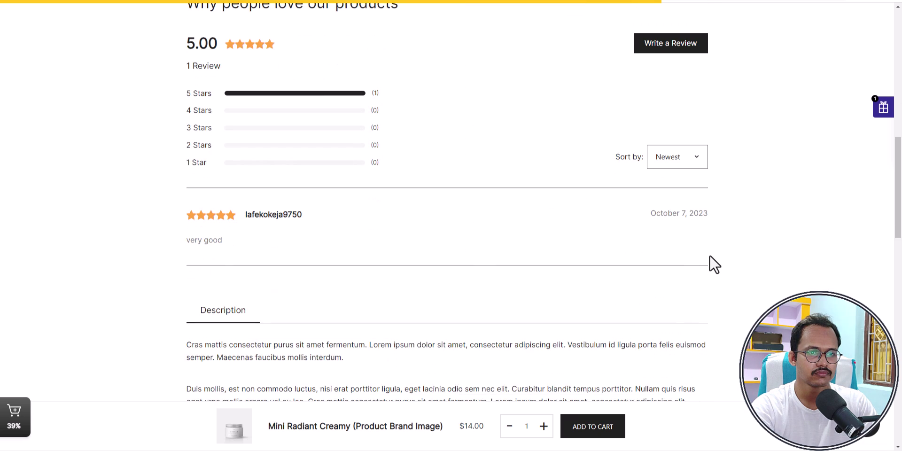
pyautogui.scroll(-15, 708, 252)
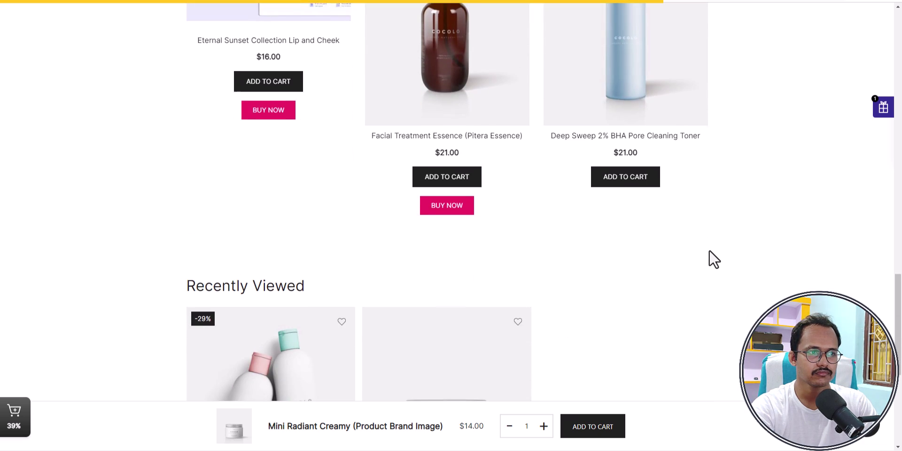
pyautogui.scroll(-3, 713, 259)
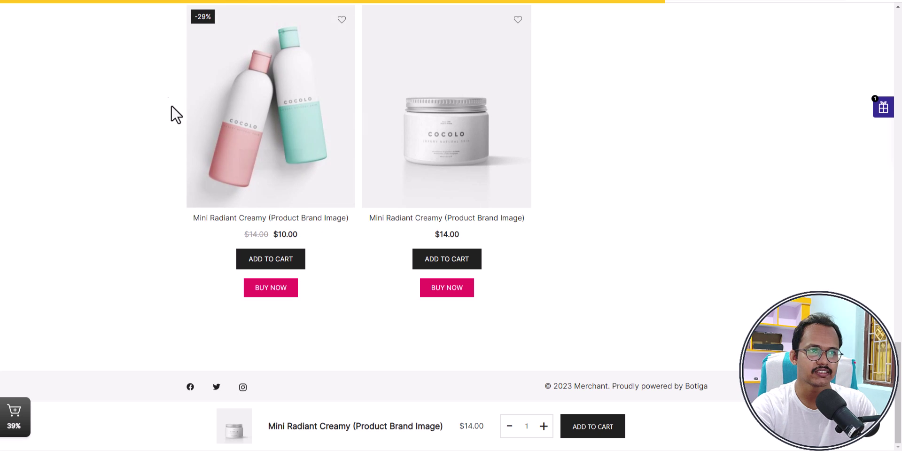
# - Examine the Recently Viewed section and the related products above it on the Mini Radiant Creamy page
pyautogui.scroll(2, 474, 172)
pyautogui.scroll(-2, 632, 270)
pyautogui.scroll(10, 625, 270)
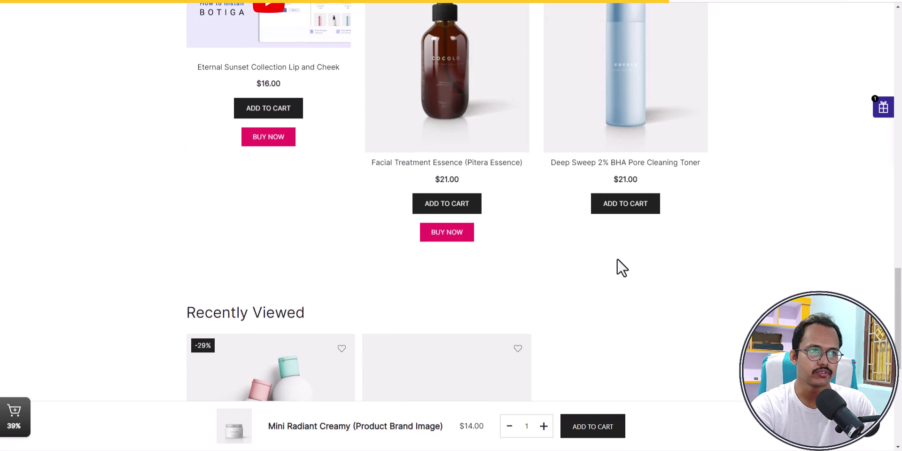
pyautogui.scroll(-7, 782, 240)
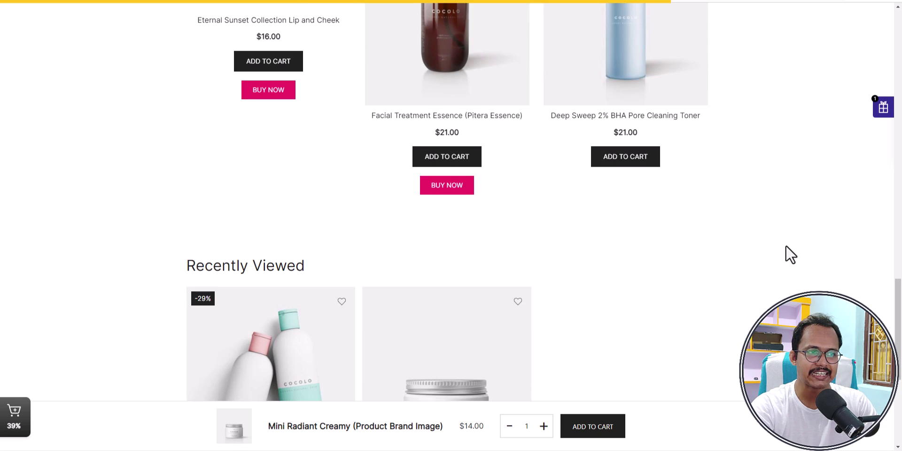
pyautogui.scroll(-3, 662, 286)
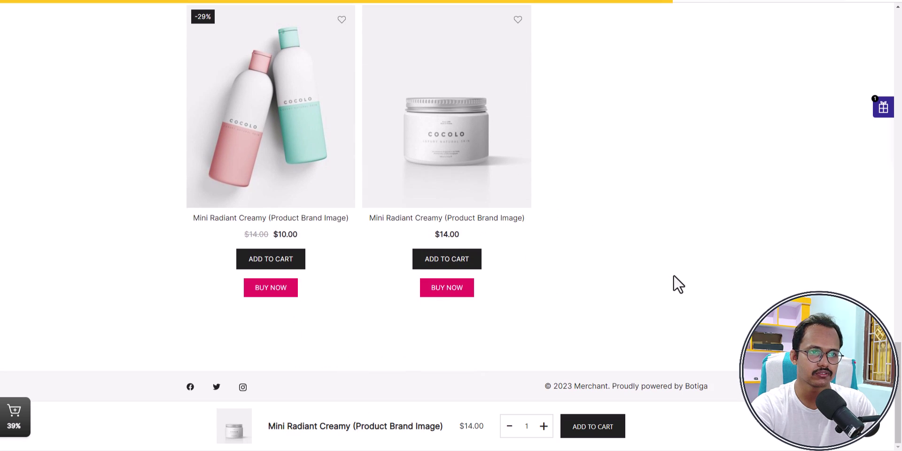
pyautogui.scroll(9, 726, 277)
pyautogui.scroll(-3, 729, 272)
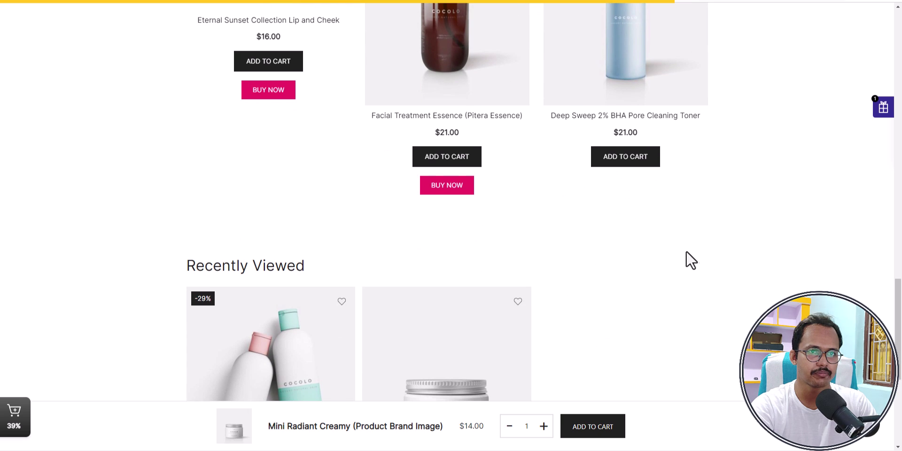
pyautogui.scroll(2, 690, 280)
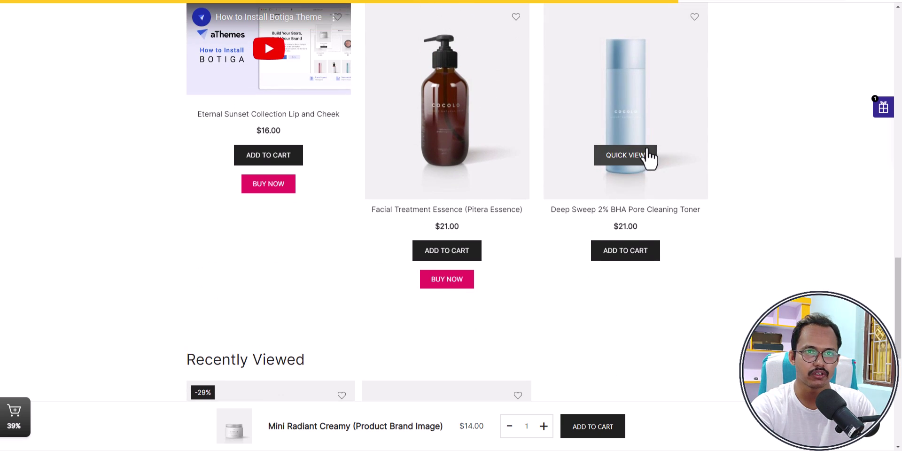
# - Open the Deep Sweep 2% BHA Pore Cleaning Toner from the related products and check its Recently Viewed section
pyautogui.click(636, 123)
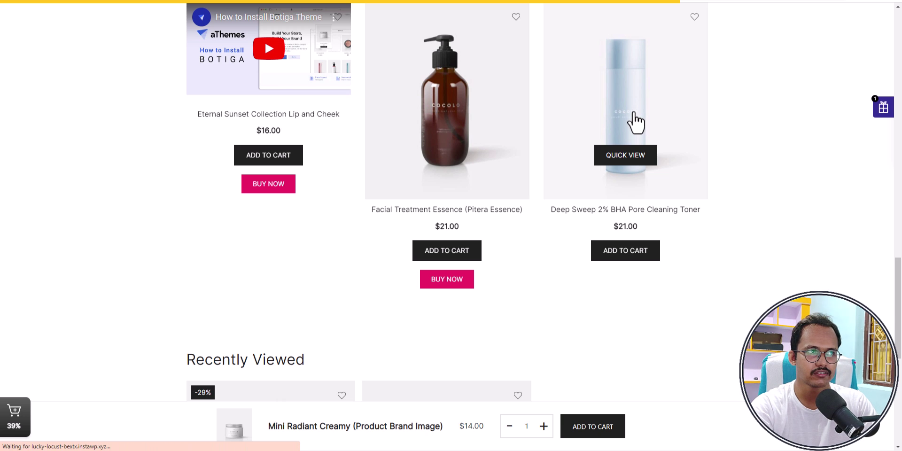
pyautogui.scroll(-2, 726, 235)
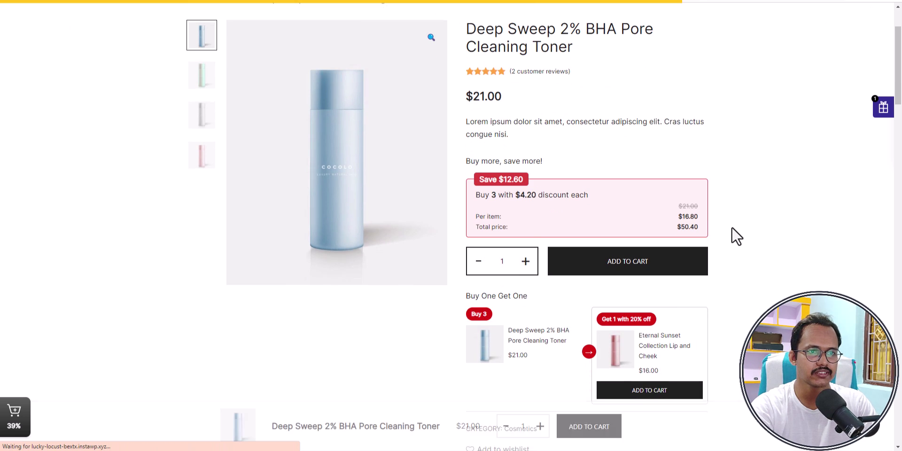
pyautogui.scroll(2, 516, 212)
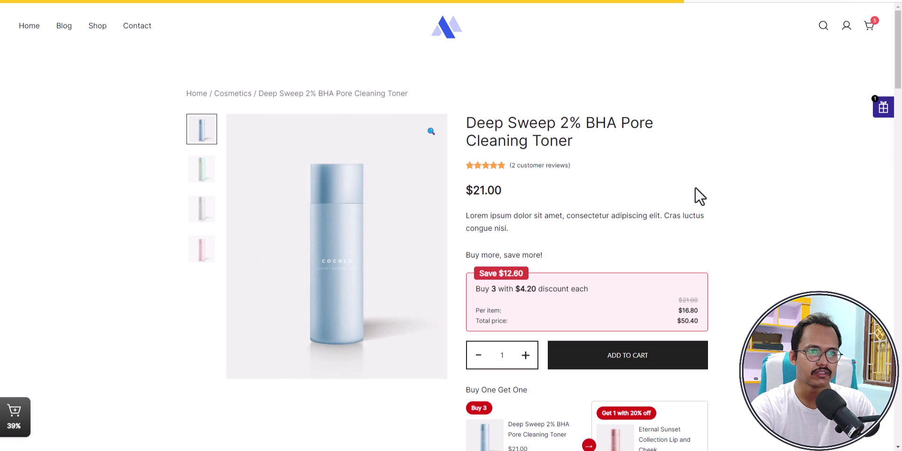
pyautogui.scroll(-15, 771, 228)
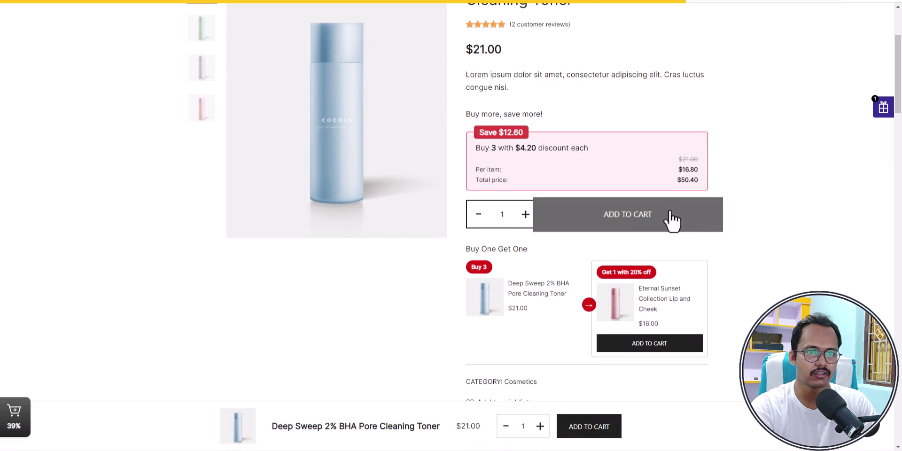
pyautogui.scroll(-12, 775, 233)
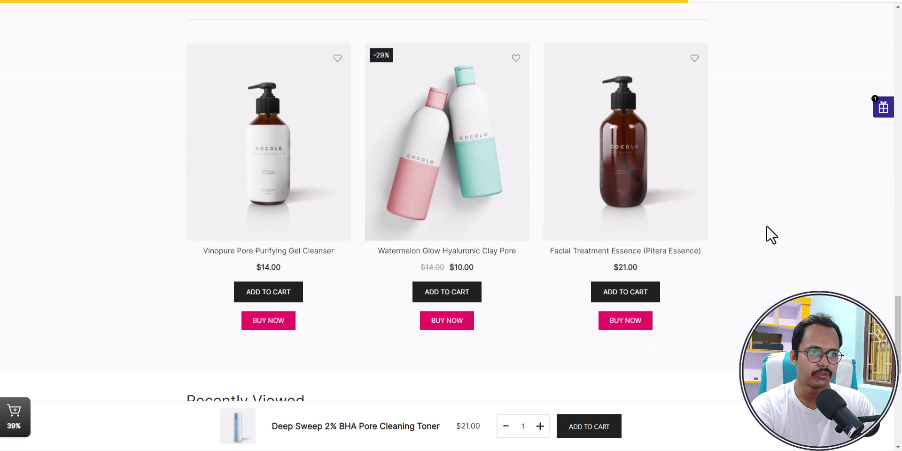
pyautogui.scroll(-6, 719, 229)
pyautogui.scroll(3, 528, 187)
# - Open the Watermelon Glow Hyaluronic Clay Pore product from the related products and examine its Recently Viewed section
pyautogui.click(482, 75)
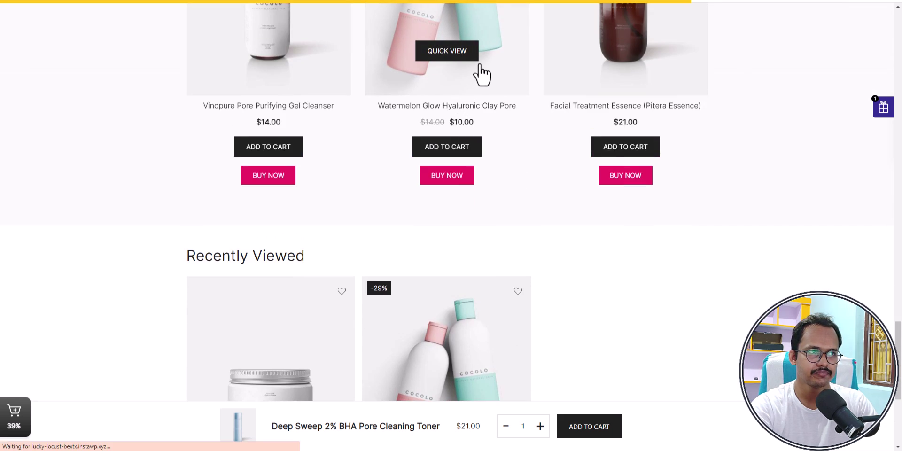
pyautogui.scroll(-15, 829, 213)
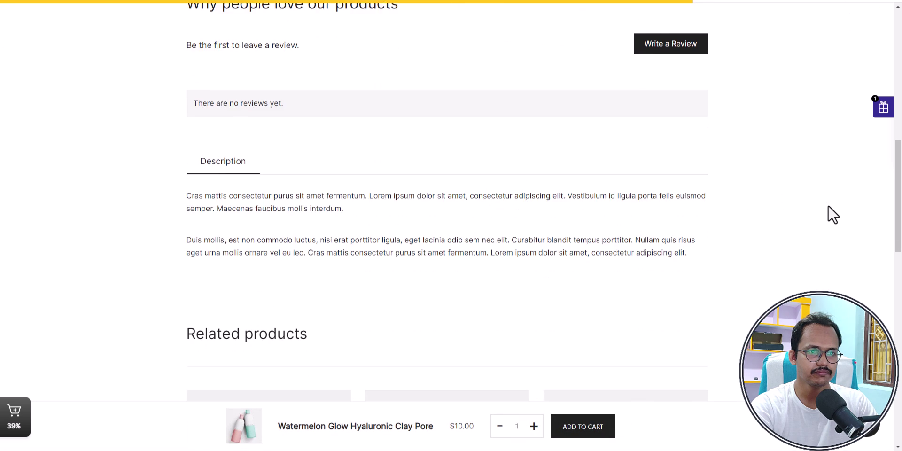
pyautogui.scroll(-6, 829, 217)
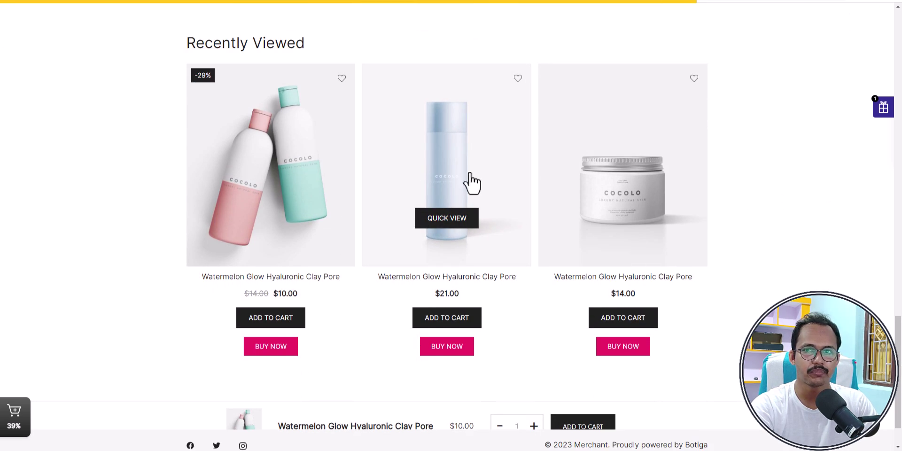
pyautogui.moveTo(186, 42); pyautogui.dragTo(343, 49)
pyautogui.click(342, 45)
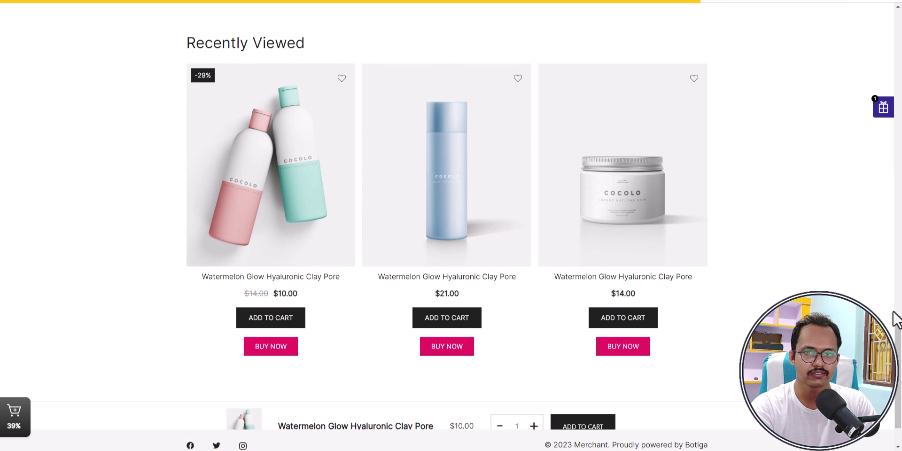
pyautogui.scroll(-1, 895, 316)
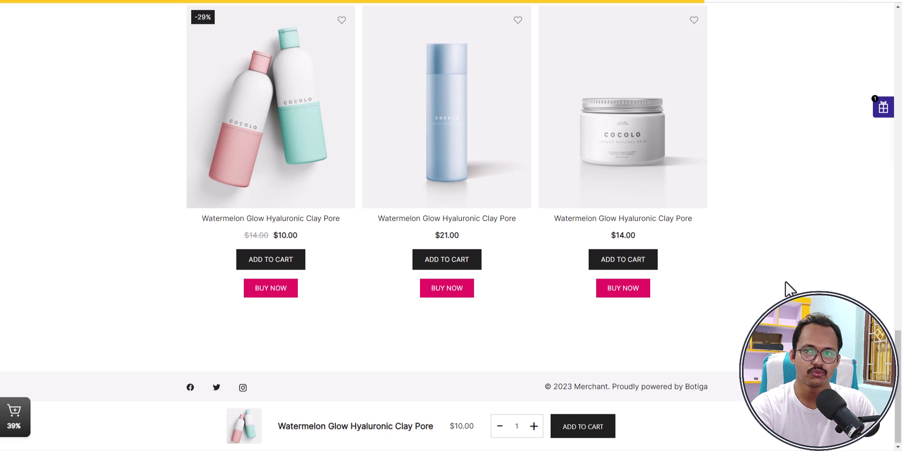
pyautogui.scroll(1, 899, 360)
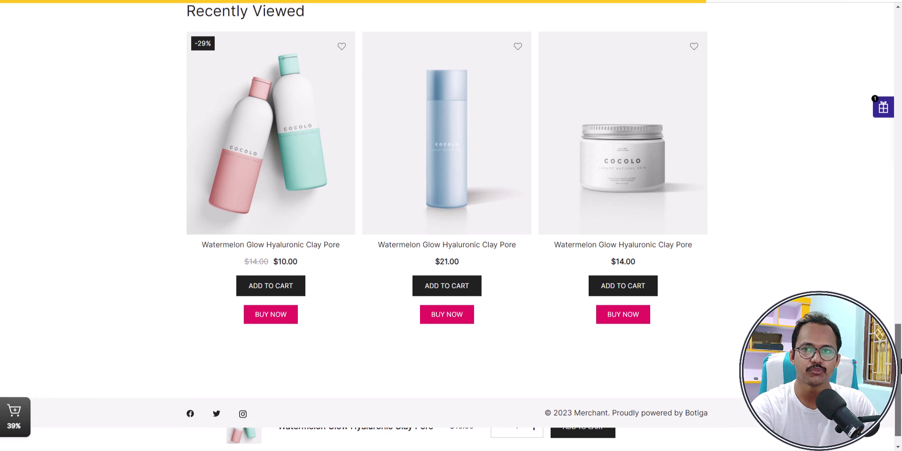
# - Return to the Deep Sweep 2% BHA Pore Cleaning Toner page and look through its reviews and product details
pyautogui.moveTo(898, 359); pyautogui.dragTo(898, 96)
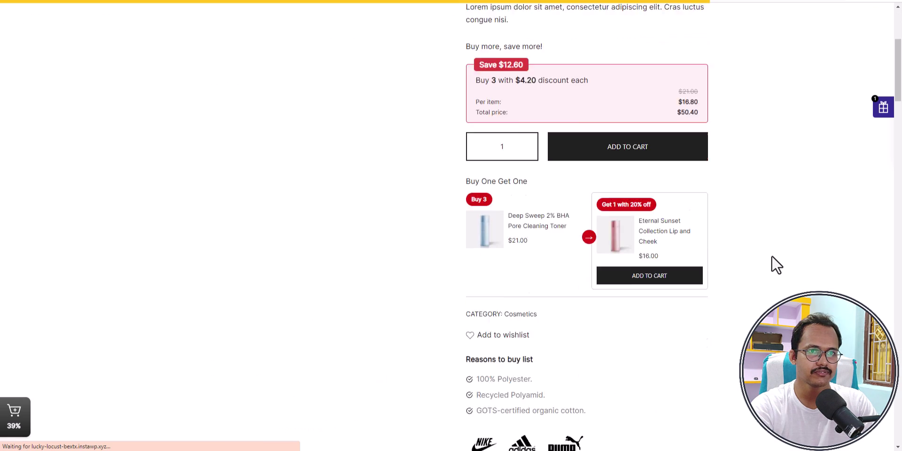
pyautogui.scroll(-15, 787, 266)
pyautogui.scroll(4, 784, 262)
pyautogui.scroll(15, 779, 254)
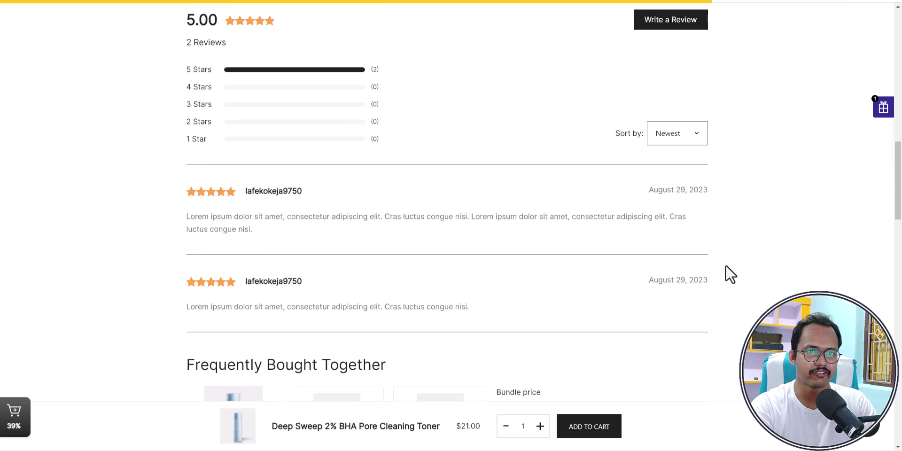
pyautogui.scroll(2, 735, 273)
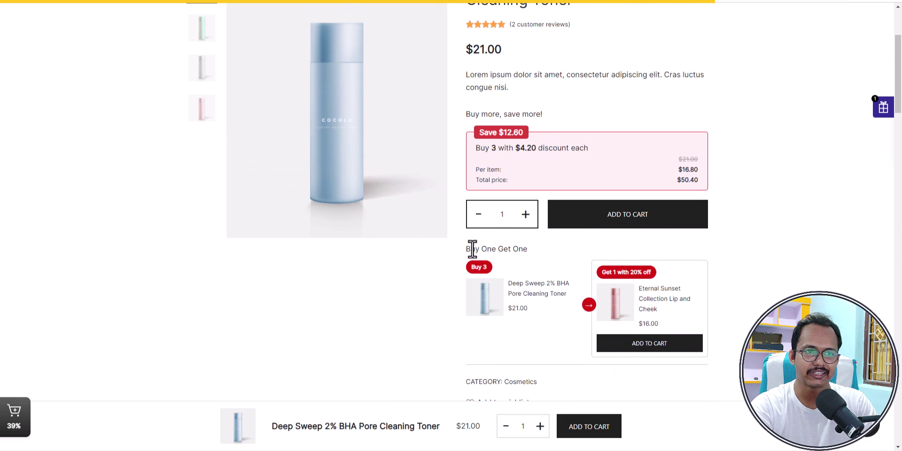
# - Examine the Buy One Get One offer and the "Buy more, save more!" discount on the toner's product page
pyautogui.moveTo(468, 249); pyautogui.dragTo(545, 254)
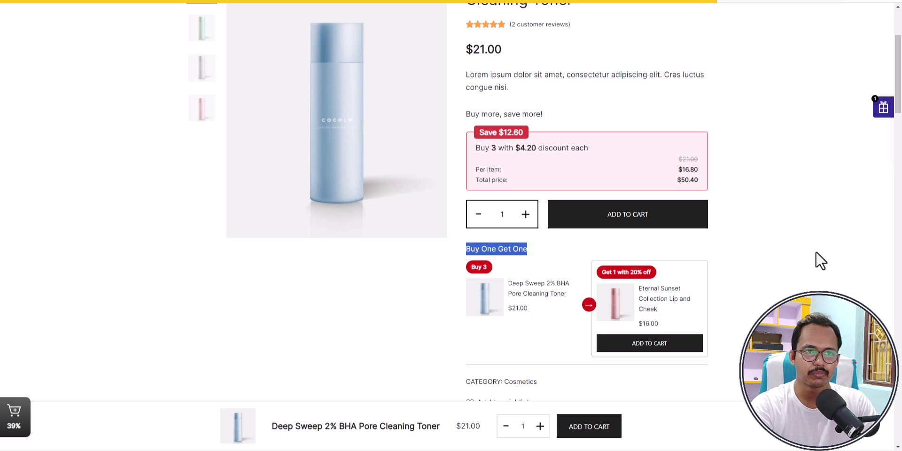
pyautogui.scroll(2, 526, 267)
pyautogui.moveTo(476, 241); pyautogui.dragTo(569, 241)
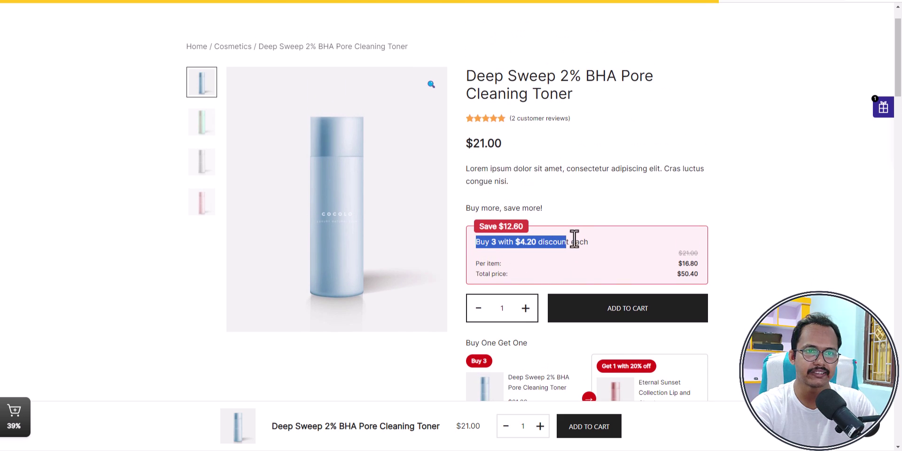
pyautogui.click(605, 243)
pyautogui.scroll(-2, 751, 212)
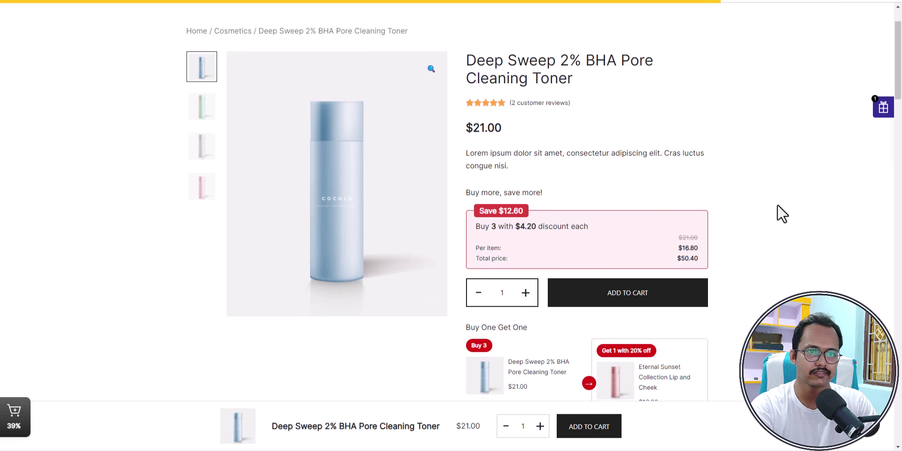
# - Look through the toner's product page down to its reviews and check the floating mini cart's contents, then close it
pyautogui.scroll(3, 789, 225)
pyautogui.scroll(-8, 796, 242)
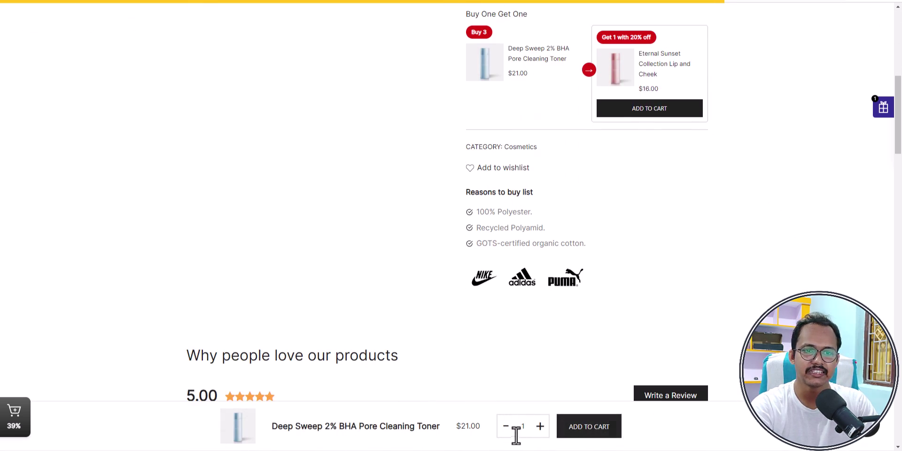
pyautogui.scroll(-6, 735, 433)
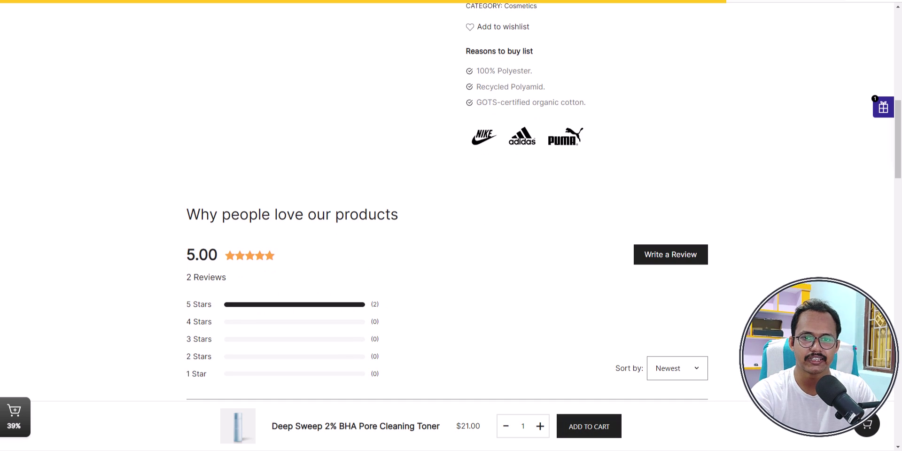
pyautogui.click(866, 423)
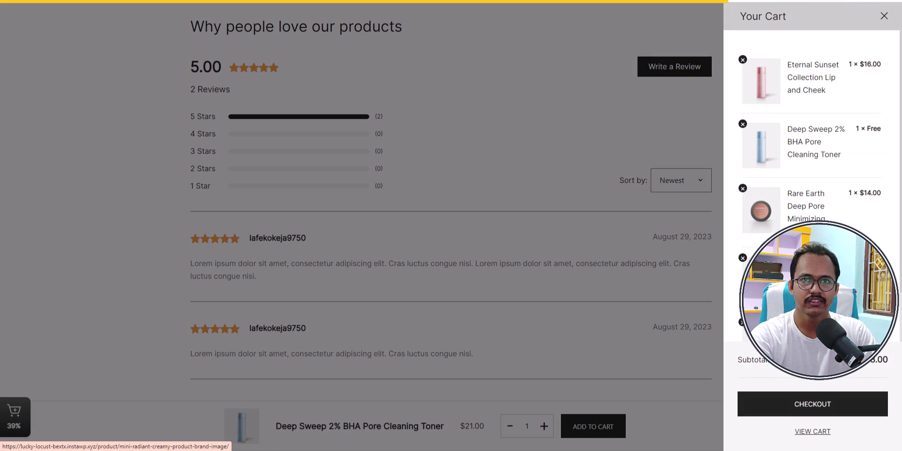
pyautogui.click(883, 16)
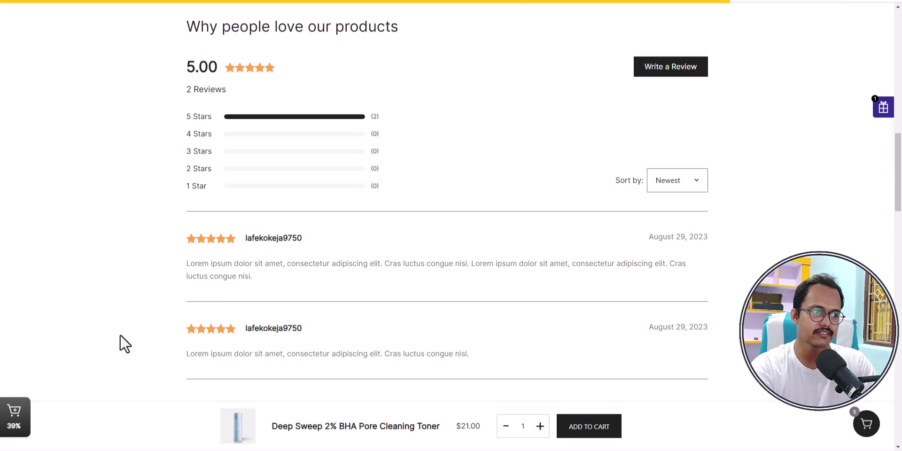
# - Examine the spending discount goal progress widget and the free gift widget on the toner's product page
pyautogui.moveTo(55, 417)
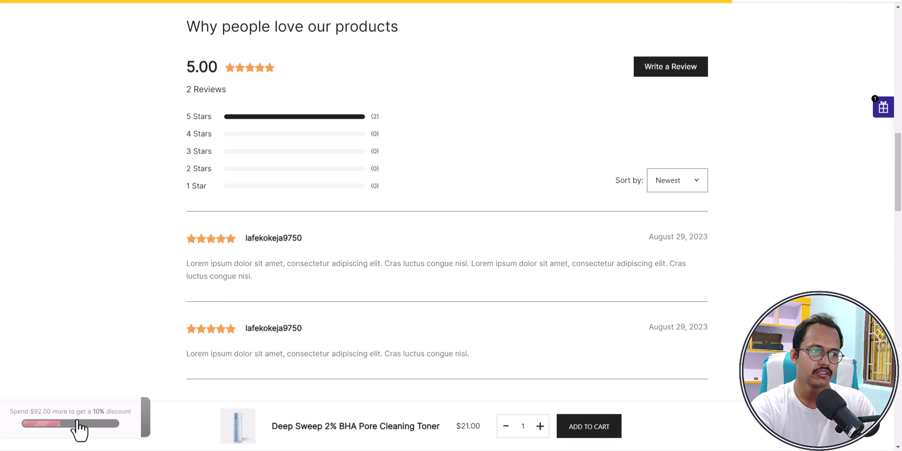
pyautogui.scroll(10, 850, 202)
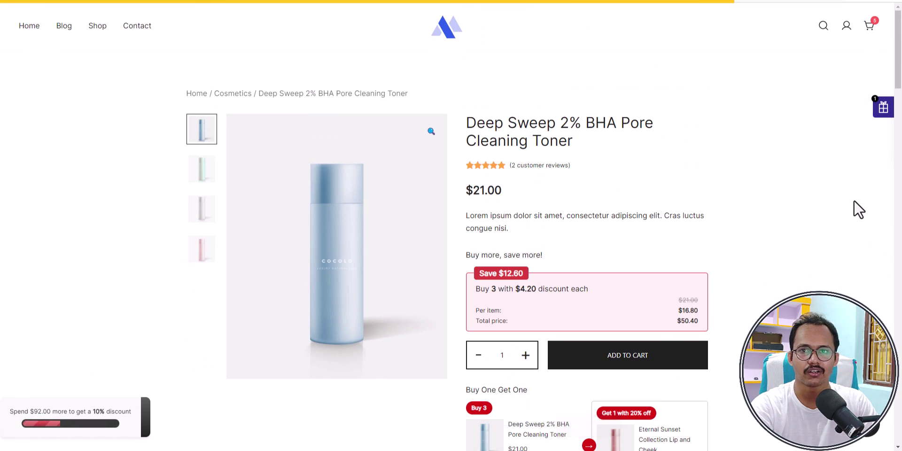
pyautogui.click(883, 107)
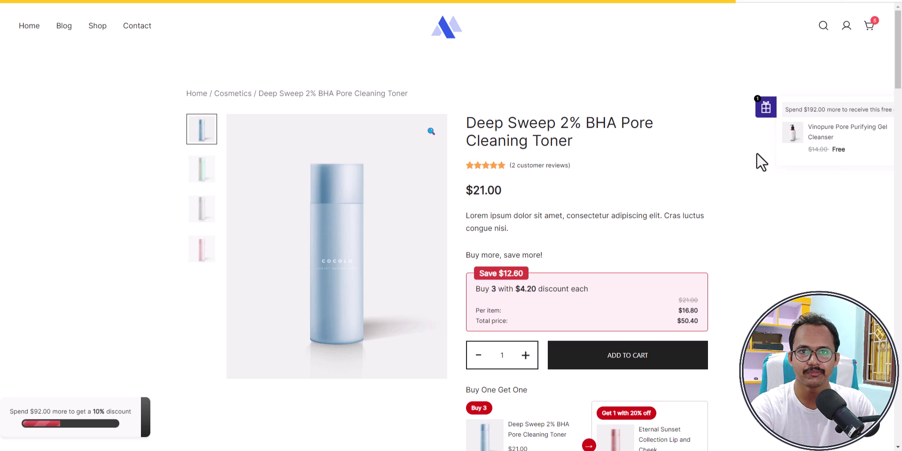
pyautogui.click(747, 114)
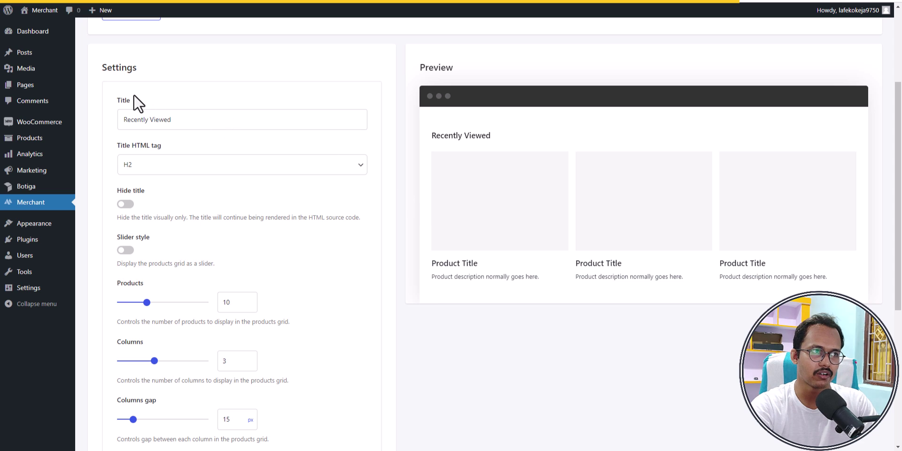
# - Return to the Merchant module list in the admin and examine the Stock Scarcity module's settings and preview
pyautogui.scroll(3, 140, 104)
pyautogui.click(116, 83)
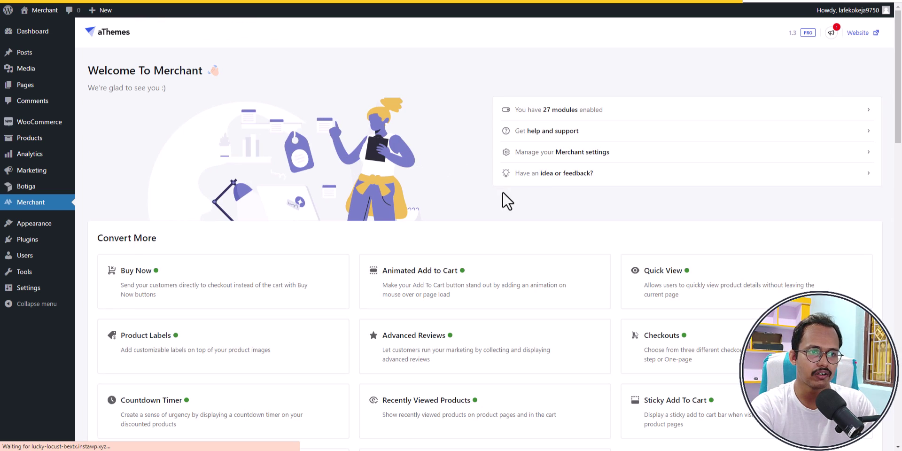
pyautogui.scroll(-3, 463, 240)
pyautogui.scroll(-3, 462, 240)
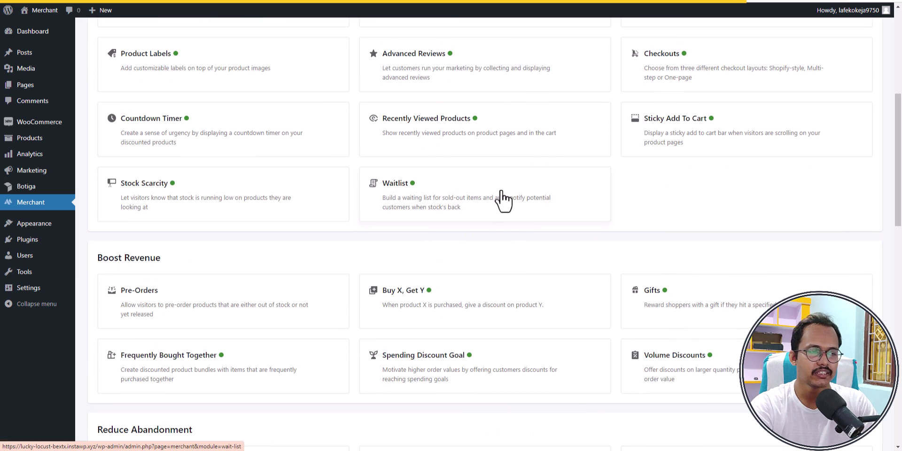
pyautogui.click(209, 201)
pyautogui.scroll(-2, 216, 190)
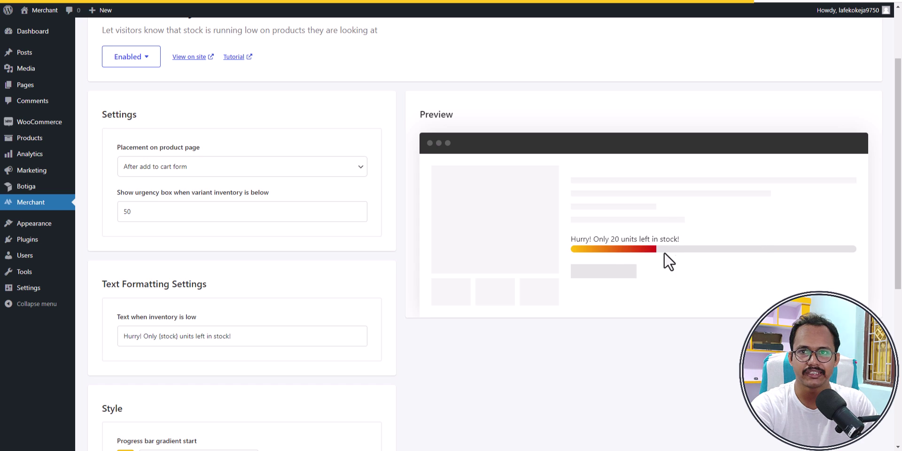
pyautogui.scroll(2, 675, 243)
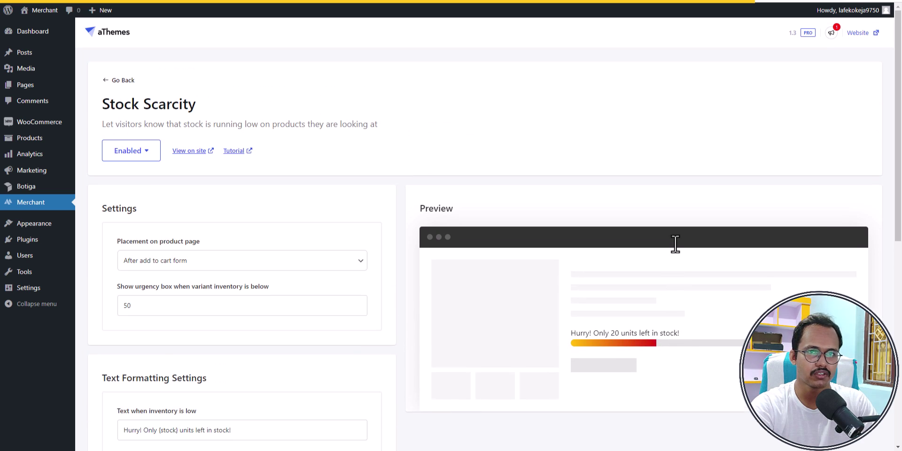
# - Go back to the module list and look through the Boost Revenue, Reduce Abandonment, Build Trust and Improve Experience modules
pyautogui.click(105, 85)
pyautogui.scroll(-9, 448, 270)
pyautogui.scroll(-2, 449, 270)
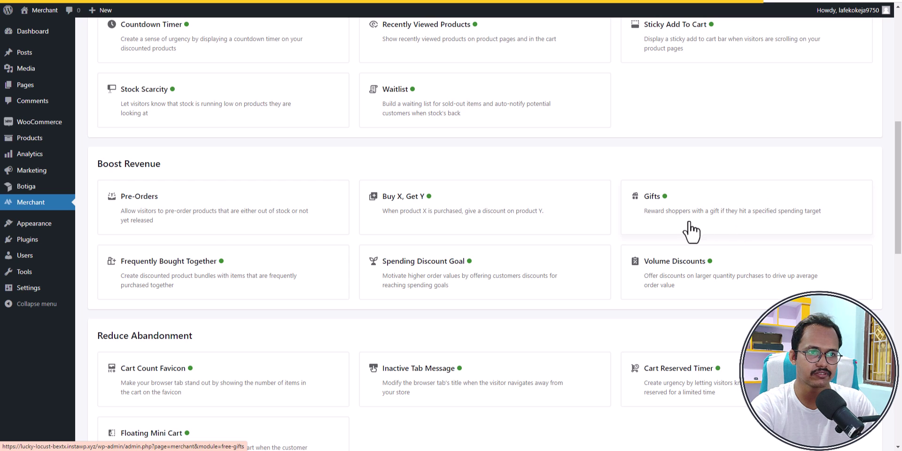
pyautogui.scroll(-3, 234, 246)
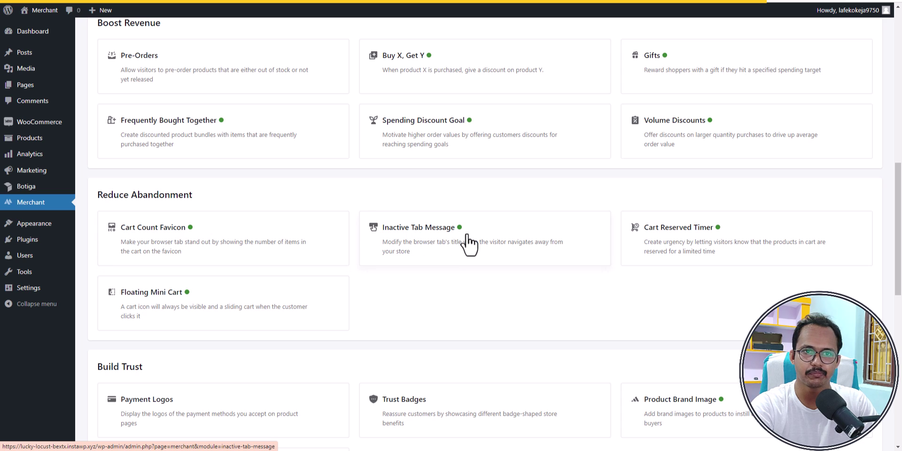
pyautogui.scroll(-5, 329, 249)
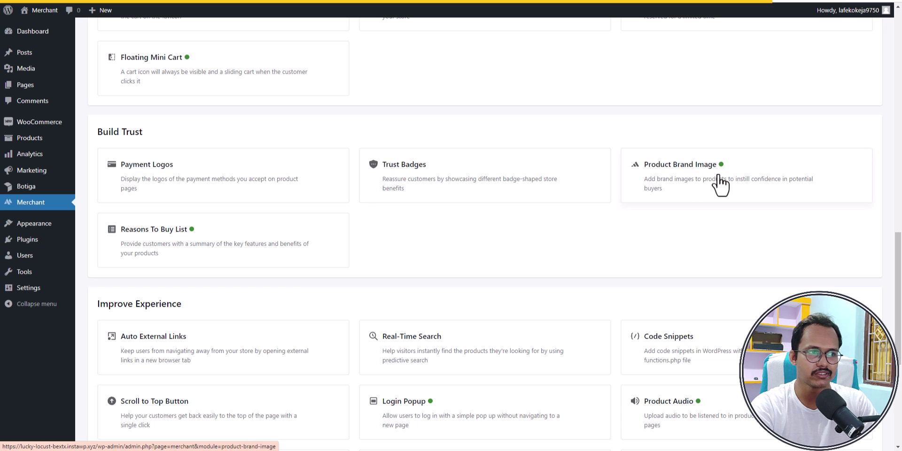
pyautogui.scroll(-3, 199, 239)
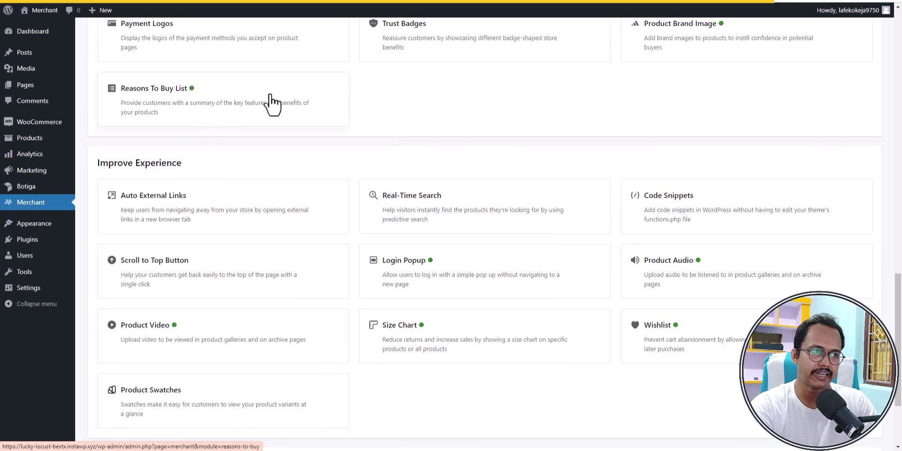
pyautogui.scroll(-2, 225, 261)
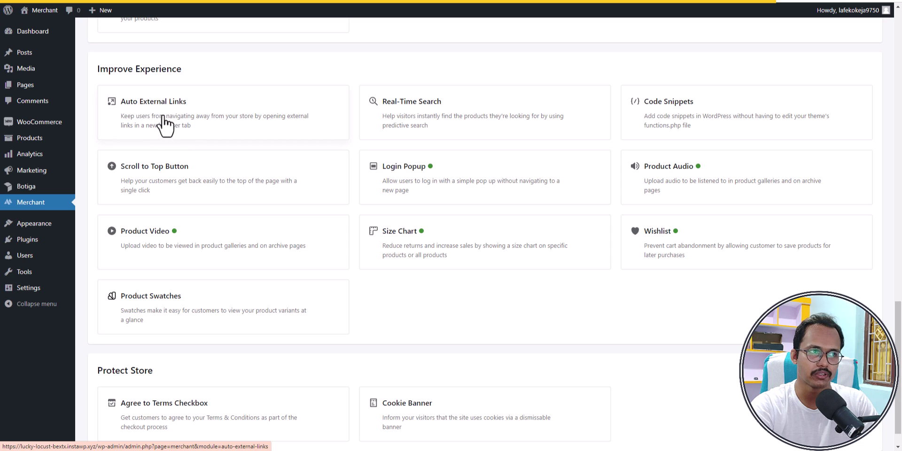
# - Open the Real-Time Search module and examine its result settings and preview
pyautogui.click(487, 114)
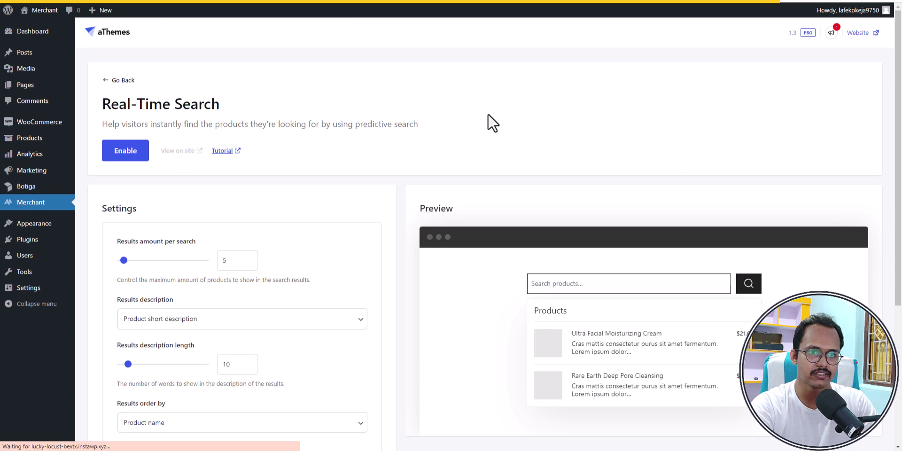
pyautogui.scroll(-3, 545, 301)
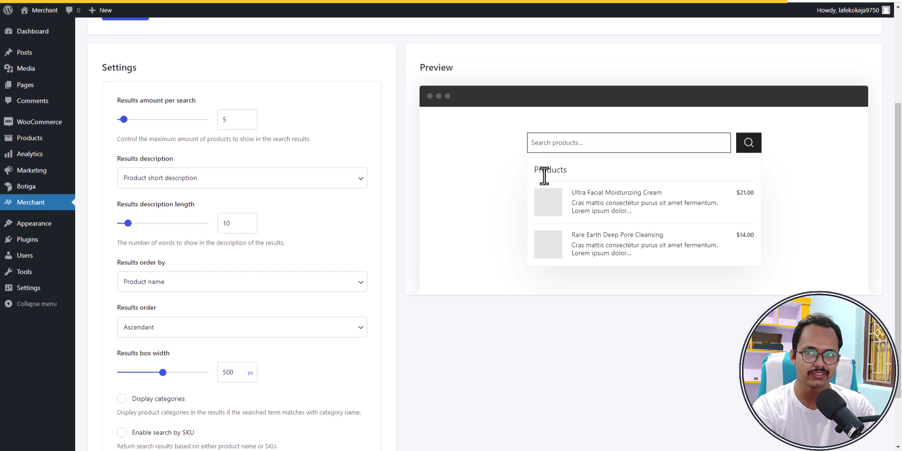
pyautogui.scroll(3, 544, 176)
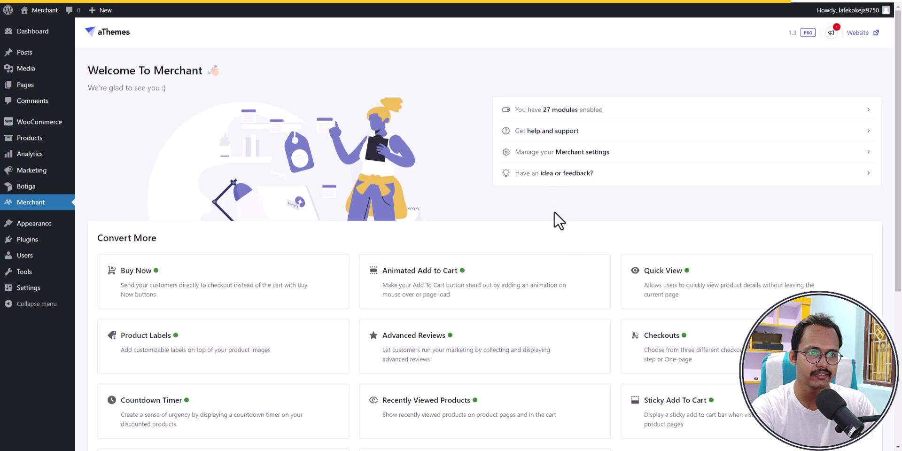
# - Open the Code Snippets module from the Improve Experience group and examine its global header, body and footer script fields
pyautogui.scroll(-12, 552, 199)
pyautogui.scroll(-7, 507, 269)
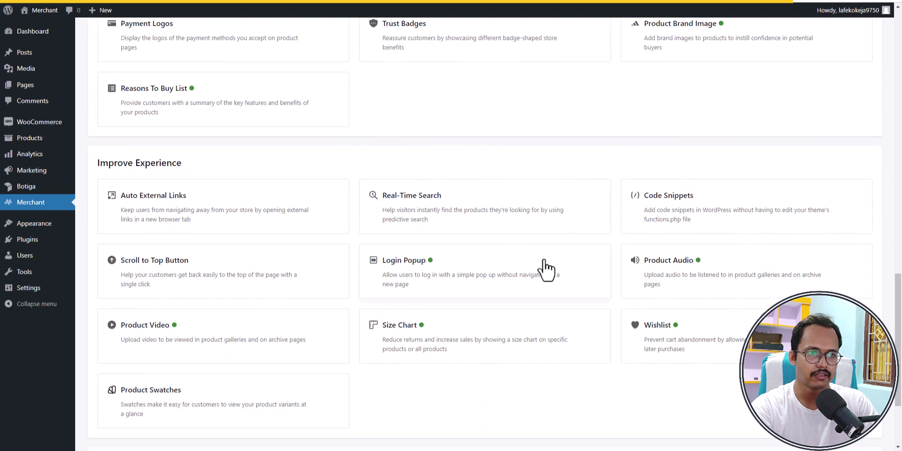
pyautogui.click(673, 208)
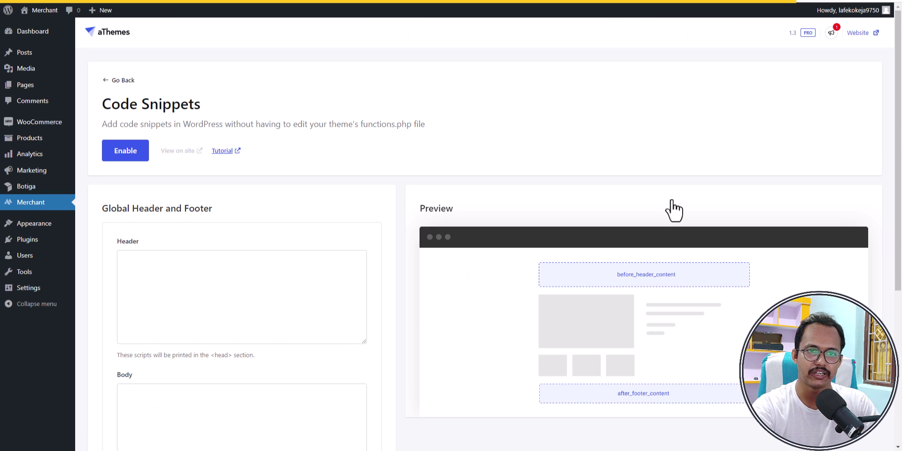
pyautogui.scroll(-4, 673, 210)
pyautogui.click(176, 299)
pyautogui.click(177, 201)
pyautogui.scroll(3, 177, 199)
pyautogui.click(187, 173)
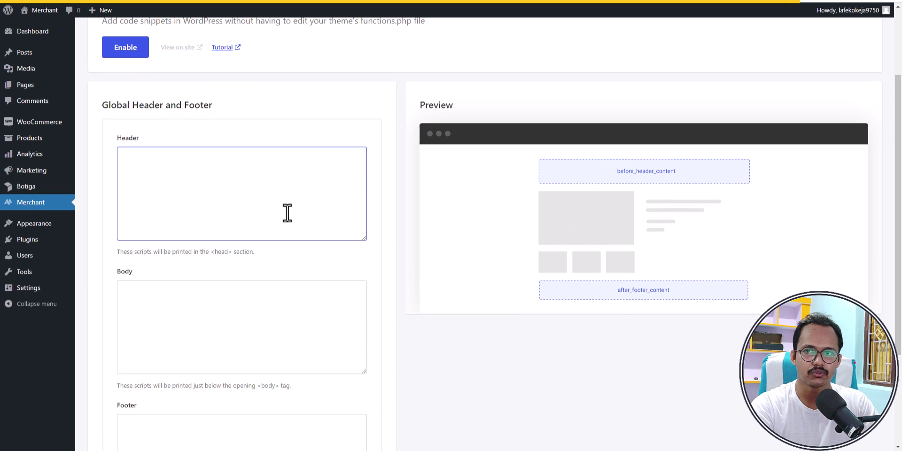
pyautogui.scroll(2, 304, 217)
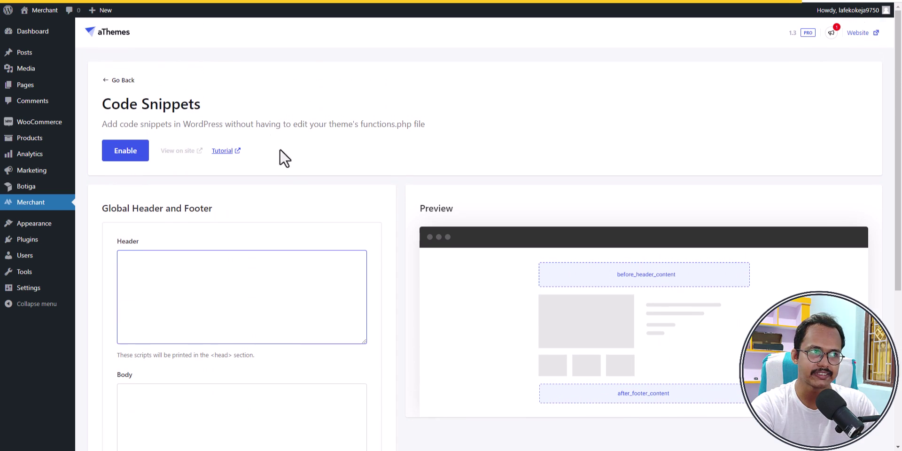
# - Return to the module list, open the Size Chart module and examine its settings and the size chart popup in the preview
pyautogui.click(113, 81)
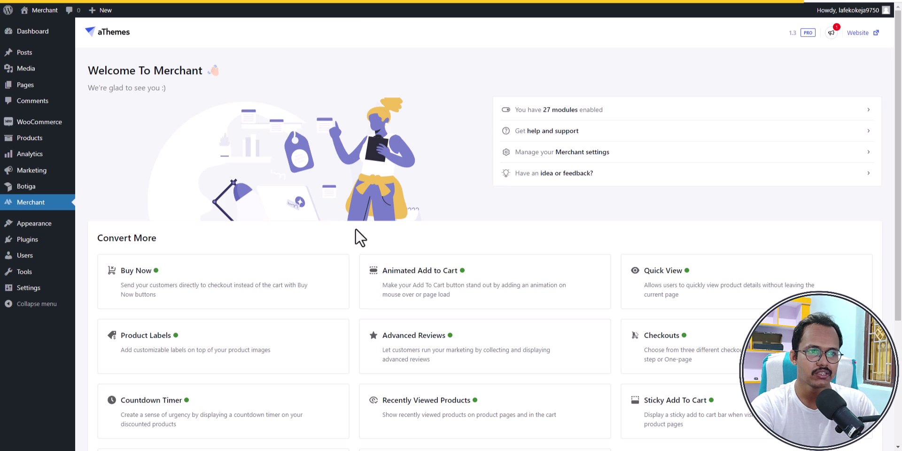
pyautogui.scroll(-15, 541, 287)
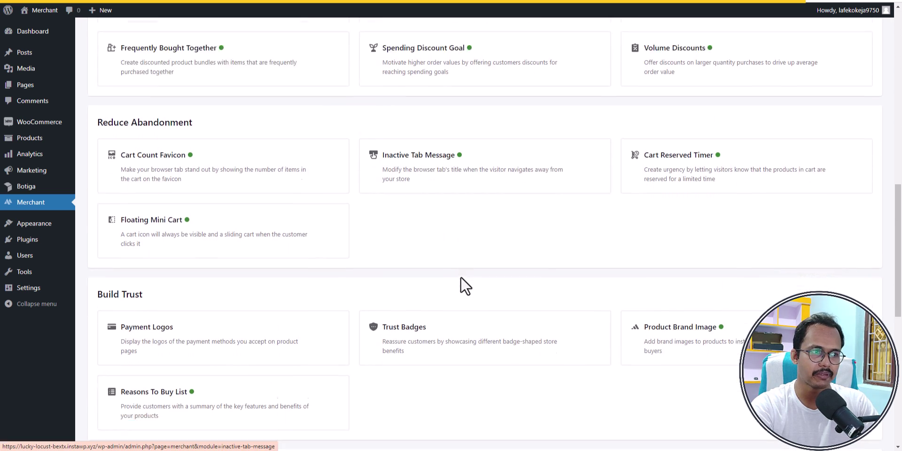
pyautogui.scroll(-6, 400, 277)
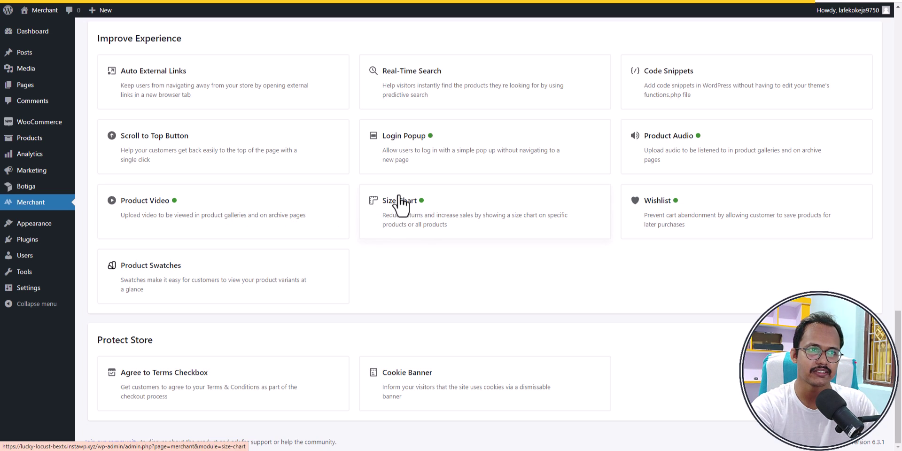
pyautogui.click(413, 206)
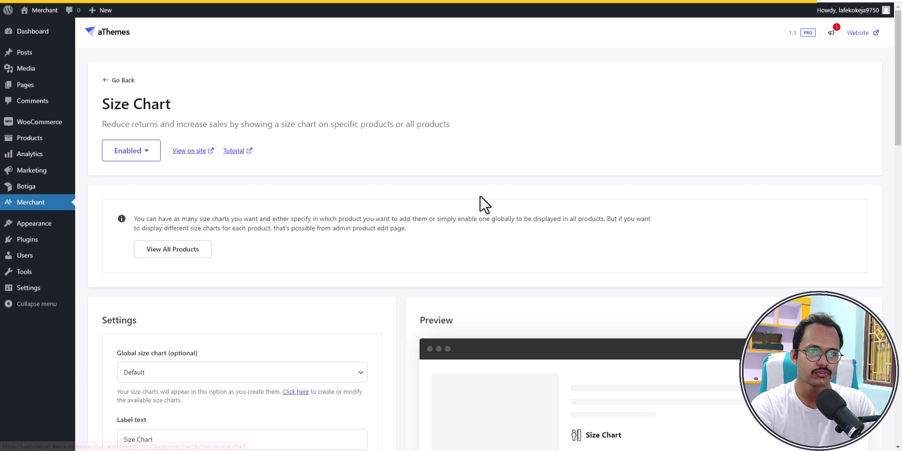
pyautogui.scroll(-6, 562, 292)
pyautogui.click(594, 170)
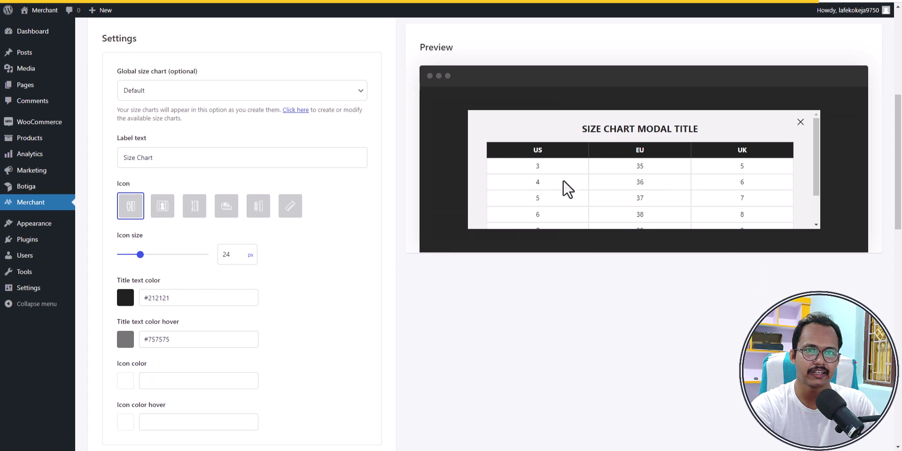
pyautogui.scroll(-2, 704, 180)
pyautogui.scroll(2, 644, 188)
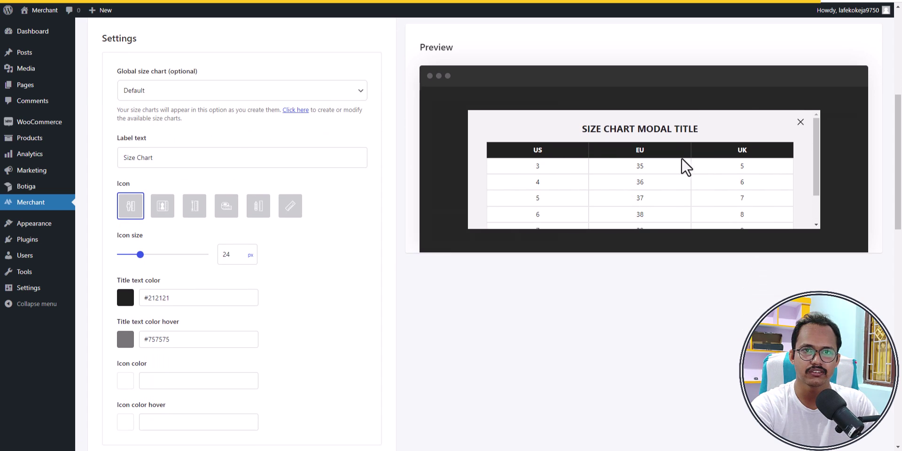
pyautogui.scroll(-2, 732, 186)
pyautogui.scroll(2, 784, 141)
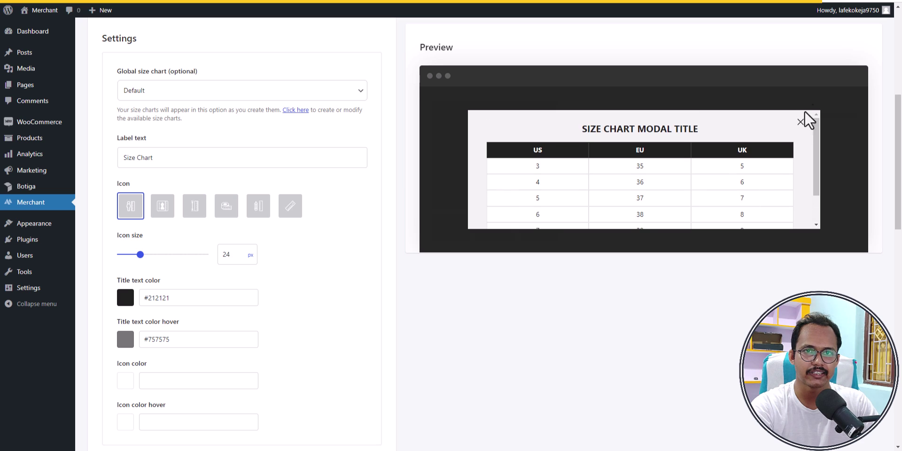
pyautogui.scroll(6, 305, 113)
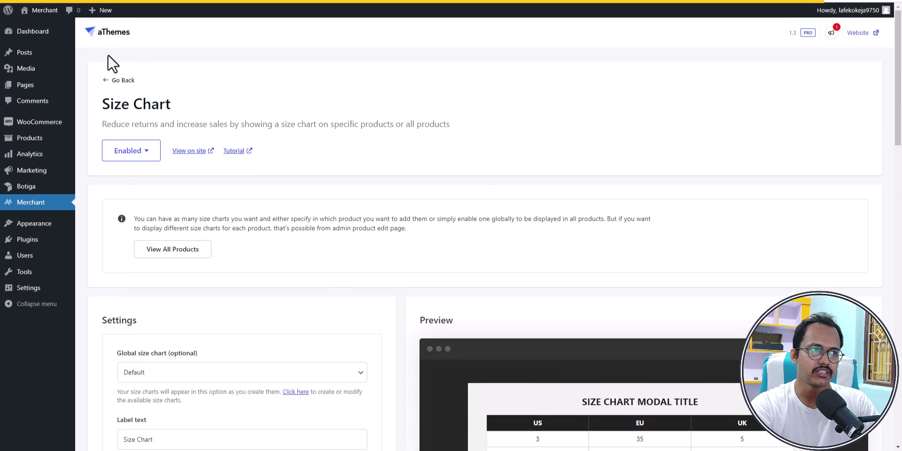
# - Go back to the module list and look through the remaining modules down to the Protect Store group
pyautogui.click(113, 82)
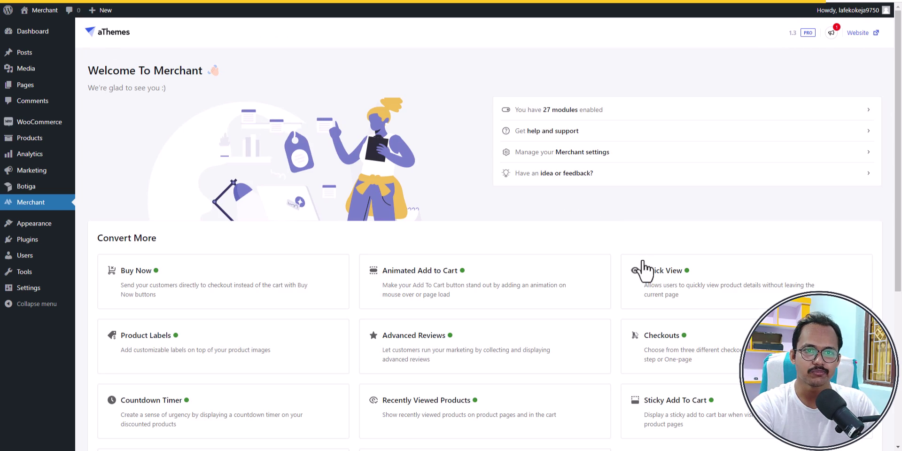
pyautogui.scroll(-3, 640, 257)
pyautogui.scroll(-15, 589, 336)
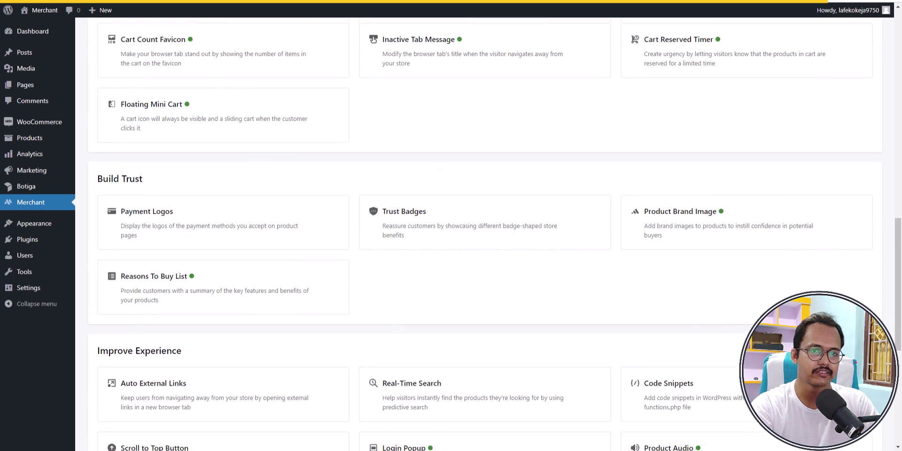
pyautogui.scroll(-3, 589, 336)
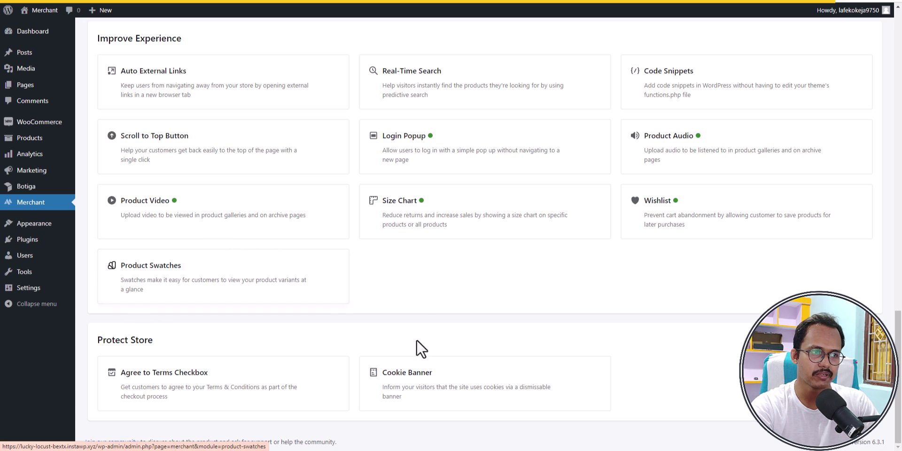
# - Look back through the Merchant module list up to its first group
pyautogui.scroll(17, 544, 346)
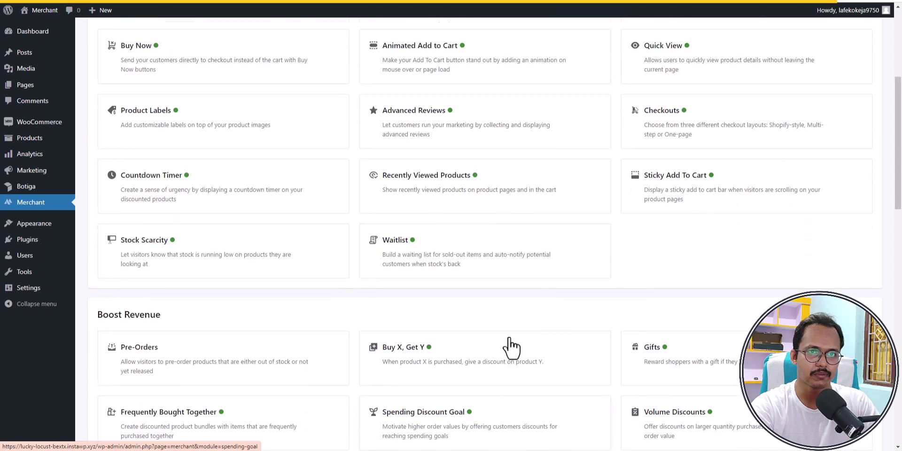
pyautogui.scroll(5, 511, 345)
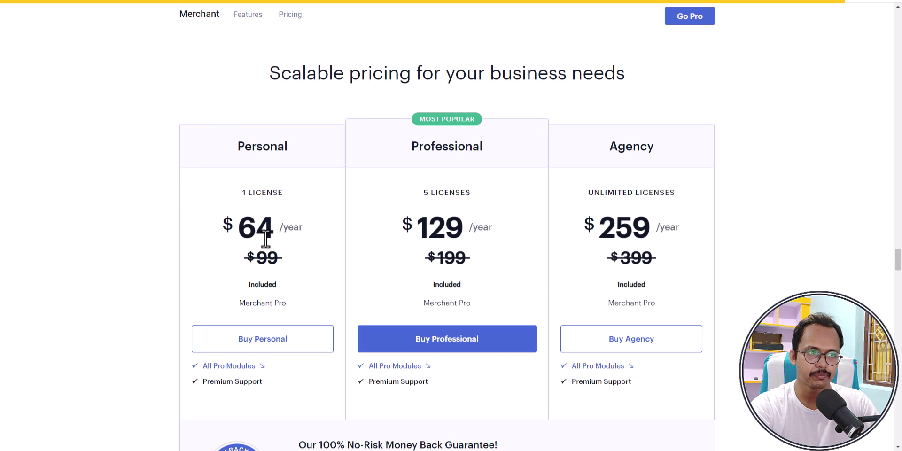
# - On the aThemes Merchant pricing page, compare the Free and Pro versions for the Boost Revenue and Increase Conversion Rates modules
pyautogui.scroll(-13, 292, 324)
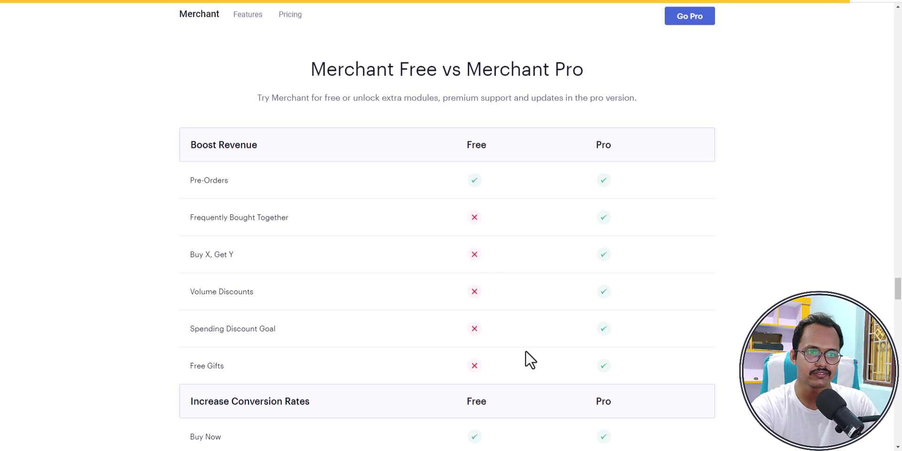
pyautogui.scroll(-7, 523, 348)
pyautogui.scroll(1, 515, 235)
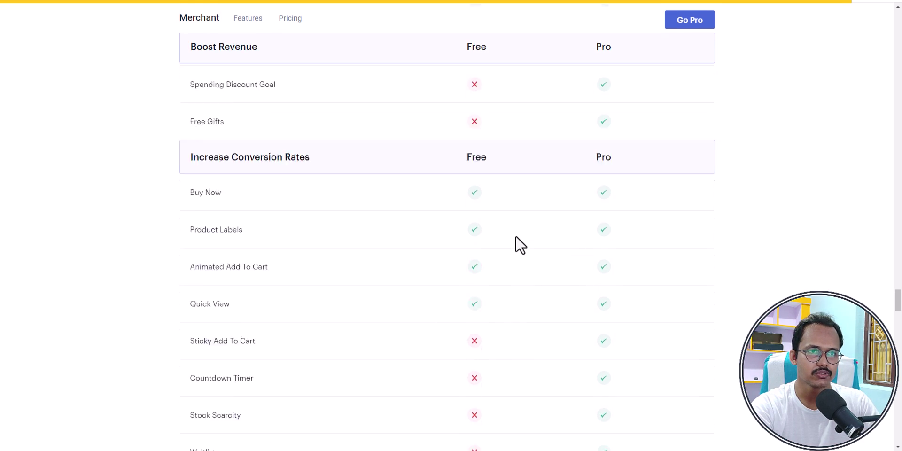
pyautogui.scroll(8, 515, 240)
pyautogui.scroll(-4, 473, 282)
pyautogui.scroll(-4, 483, 264)
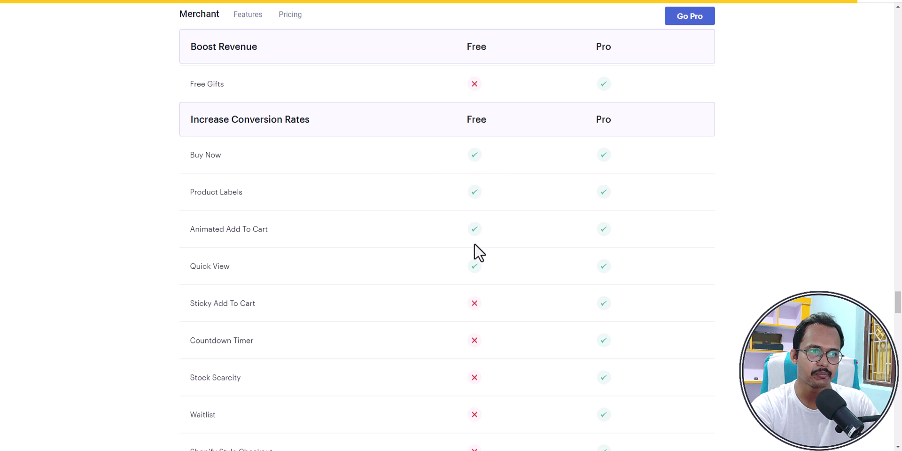
pyautogui.scroll(-2, 504, 237)
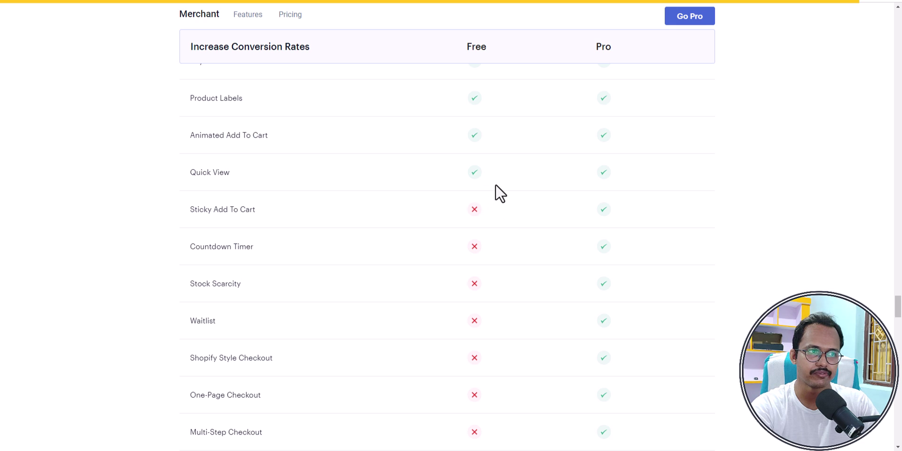
# - Compare Free and Pro availability for the Reduce Cart Abandonment, Build Trust, Improve User Experience and Protect Your Store modules
pyautogui.scroll(-9, 499, 250)
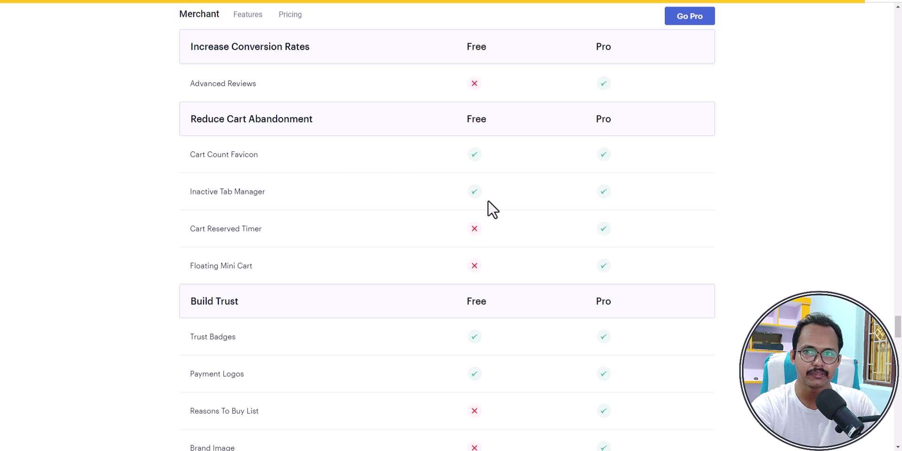
pyautogui.scroll(-4, 500, 230)
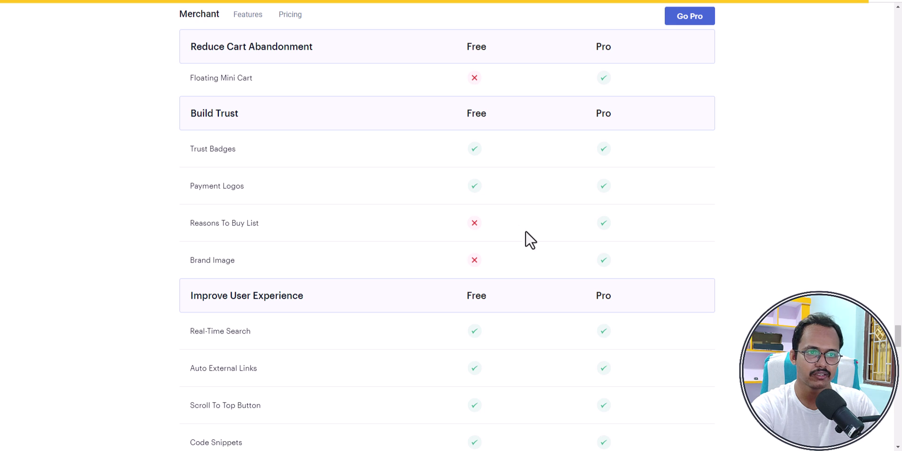
pyautogui.scroll(-4, 514, 235)
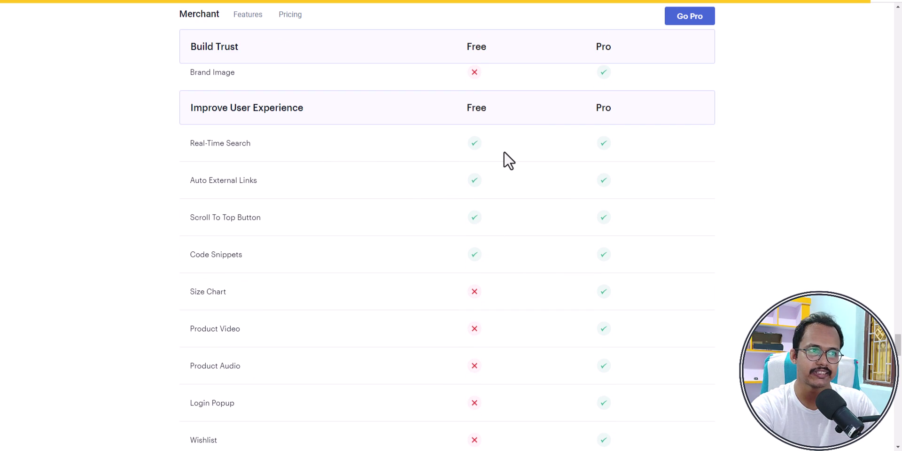
pyautogui.scroll(-4, 515, 198)
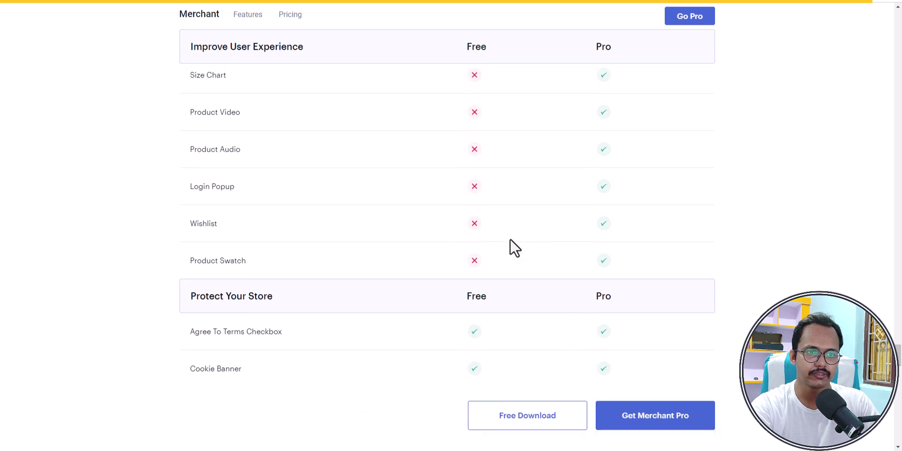
pyautogui.scroll(-2, 515, 247)
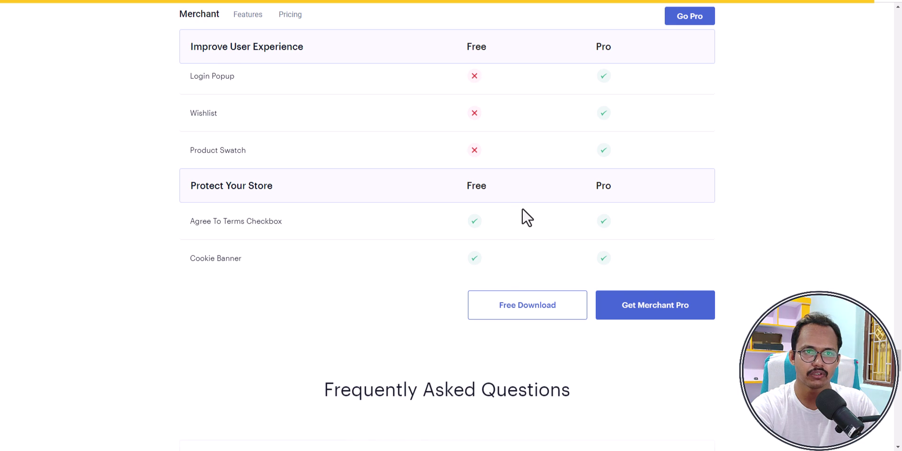
# - Return to the pricing plans and review the Personal, Professional and Agency options
pyautogui.scroll(8, 521, 215)
pyautogui.scroll(1, 564, 244)
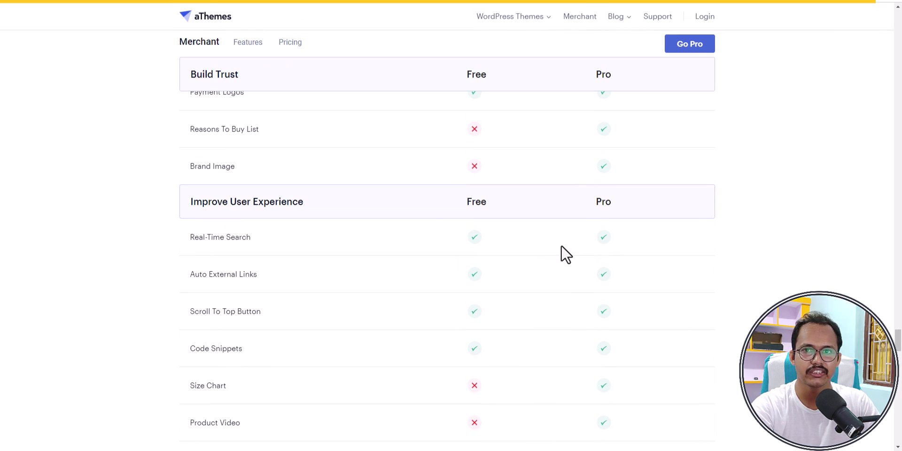
pyautogui.scroll(17, 559, 249)
pyautogui.scroll(14, 551, 238)
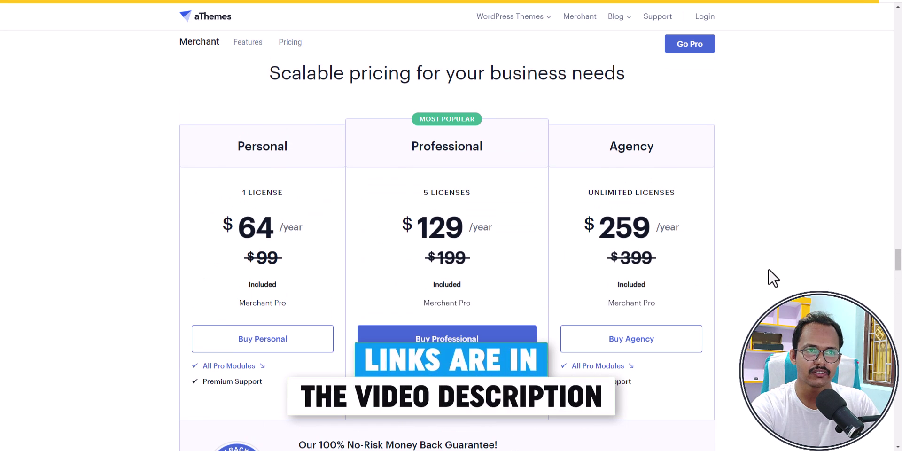